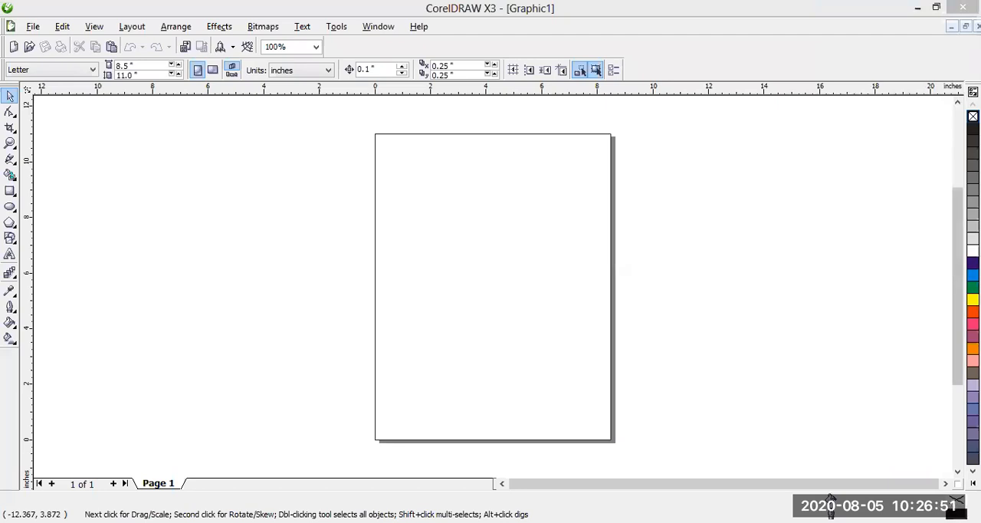
- Add a second page to the document after page 1
drag(958, 286, 957, 254)
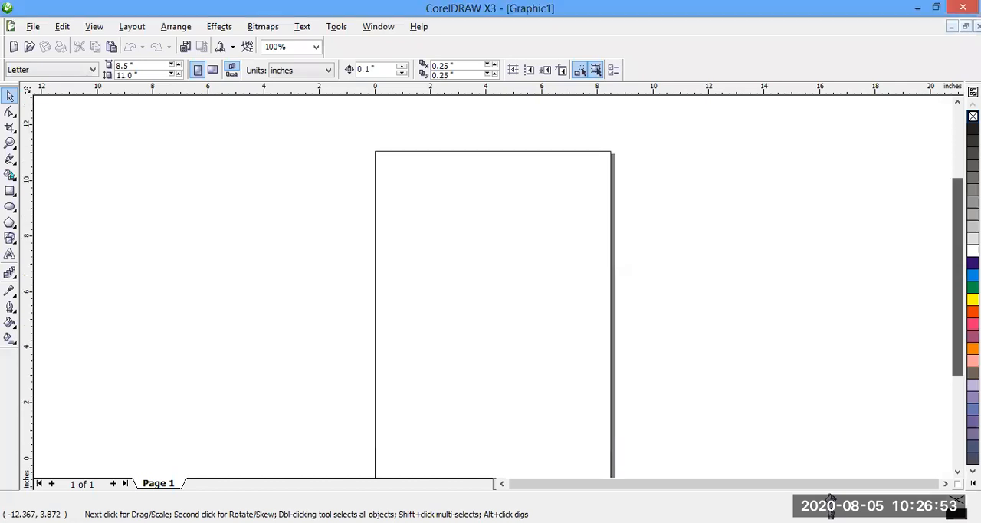
drag(958, 209, 958, 218)
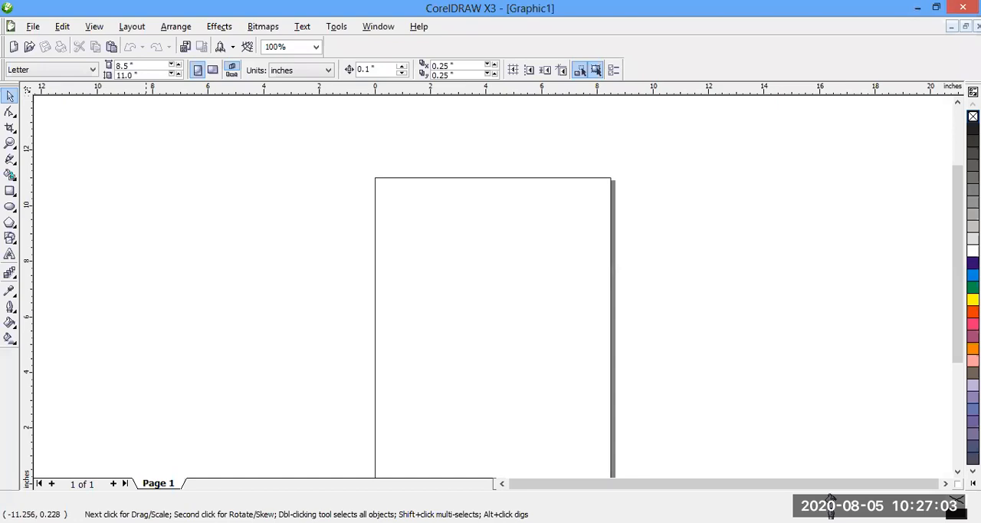
click(113, 483)
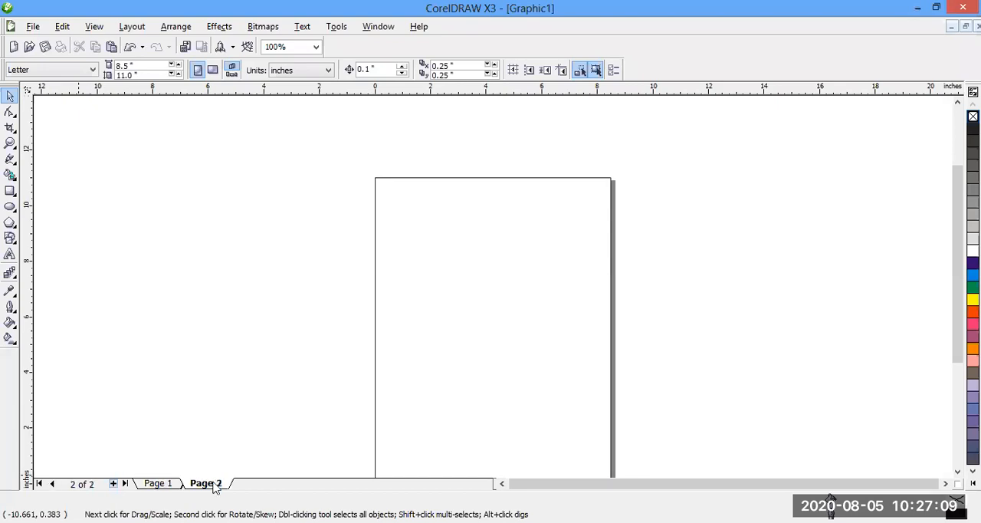
- Rename page 1 as NNPC LOGO
click(159, 484)
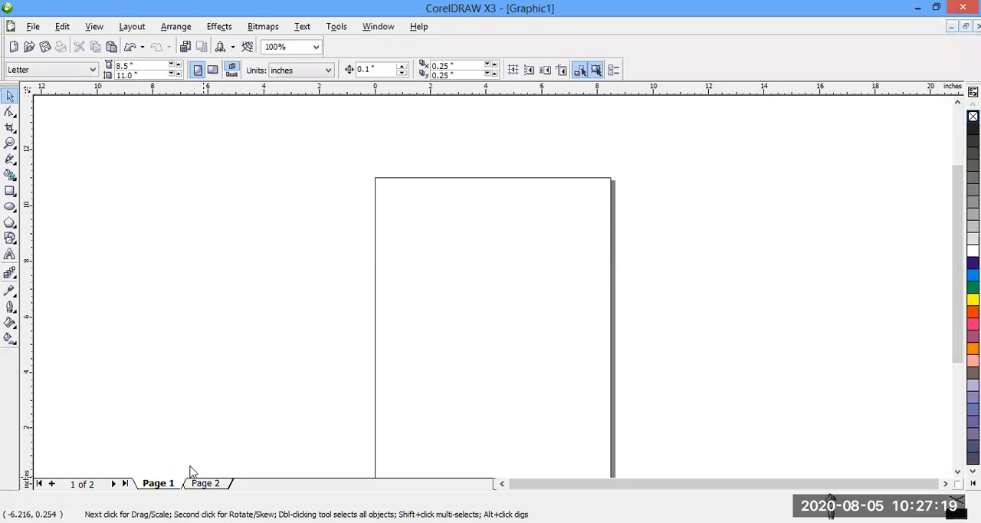
right_click(162, 483)
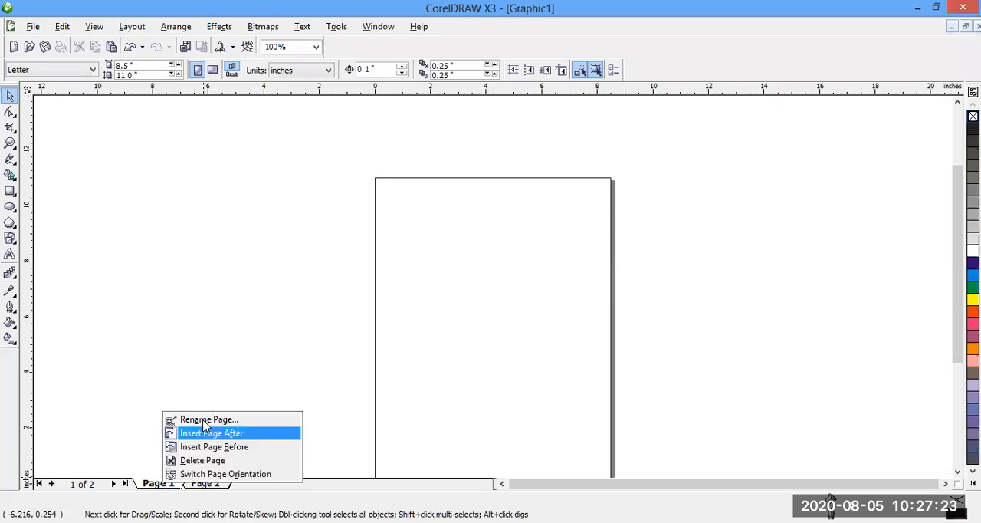
click(205, 420)
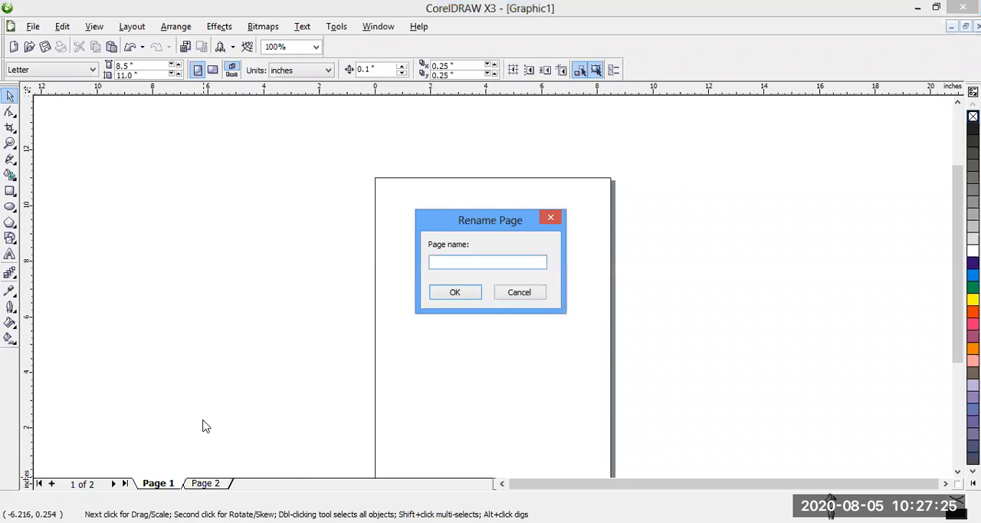
text(NNPC LOGO)
key(Return)
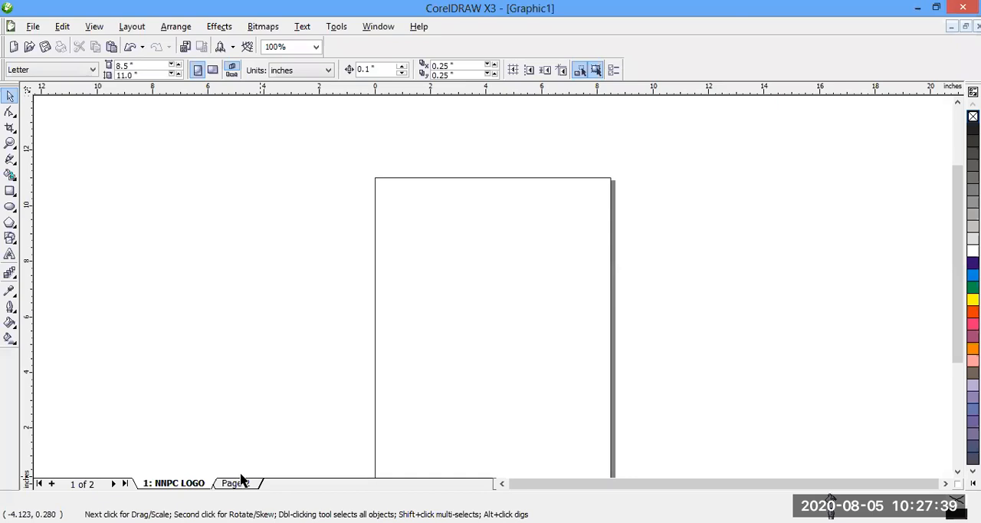
- Rename page 2 as ZENITH BANK LOGO
click(241, 483)
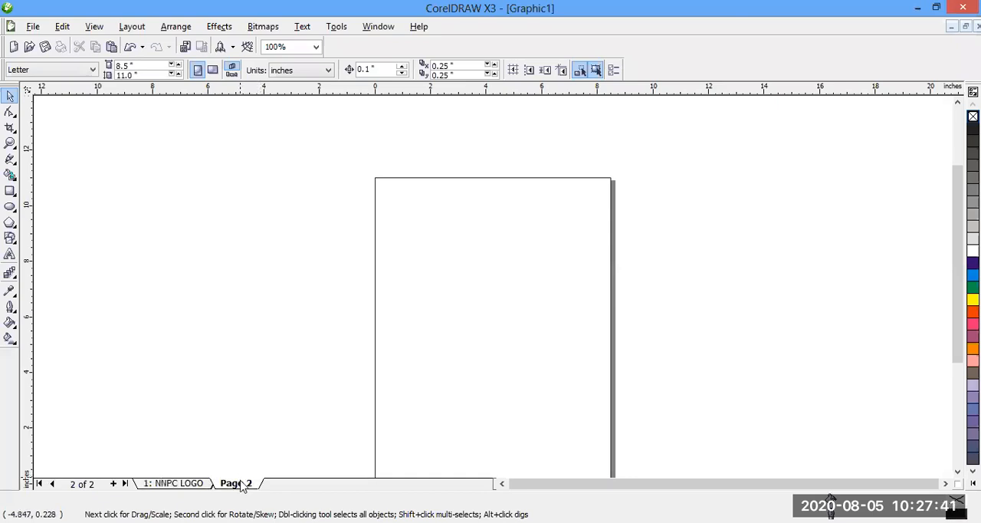
click(290, 417)
text(ZEN)
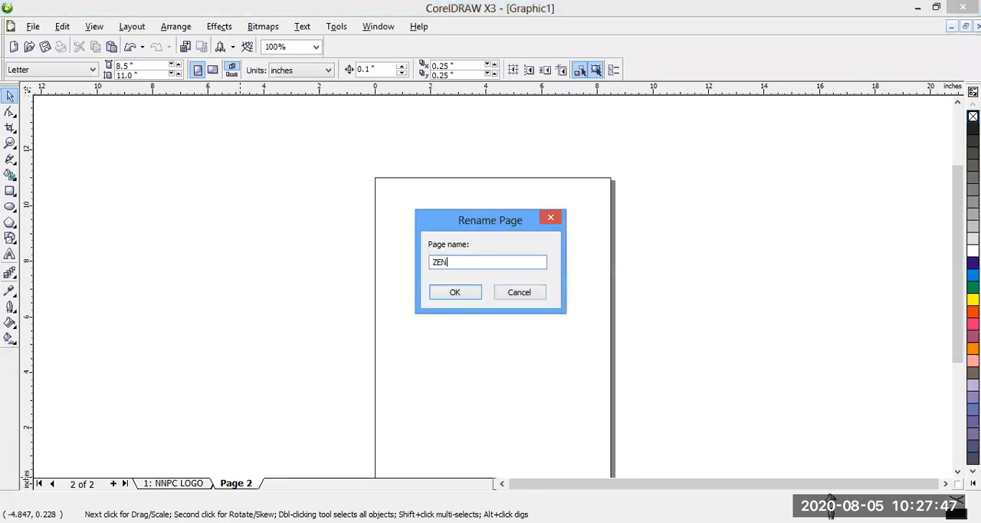
text(ITH BANK LOGO)
click(453, 291)
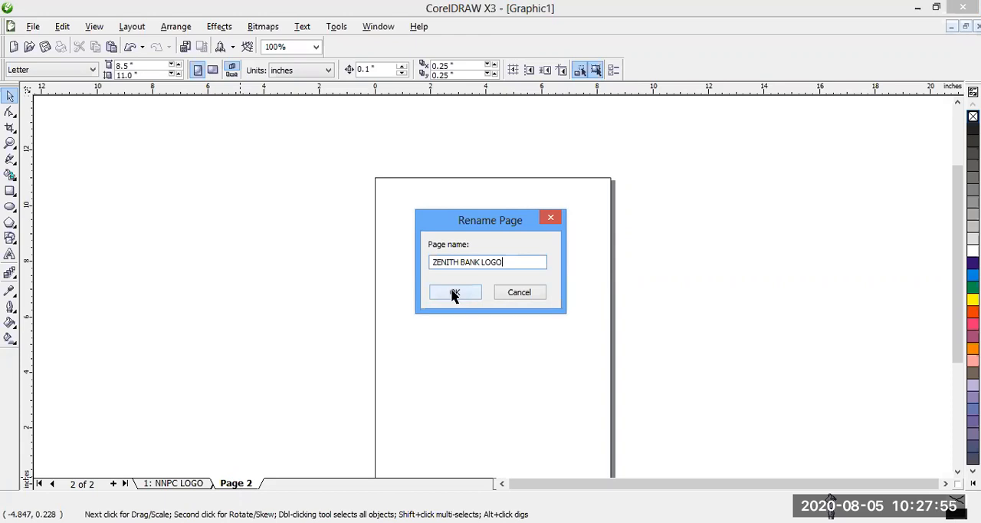
key(Return)
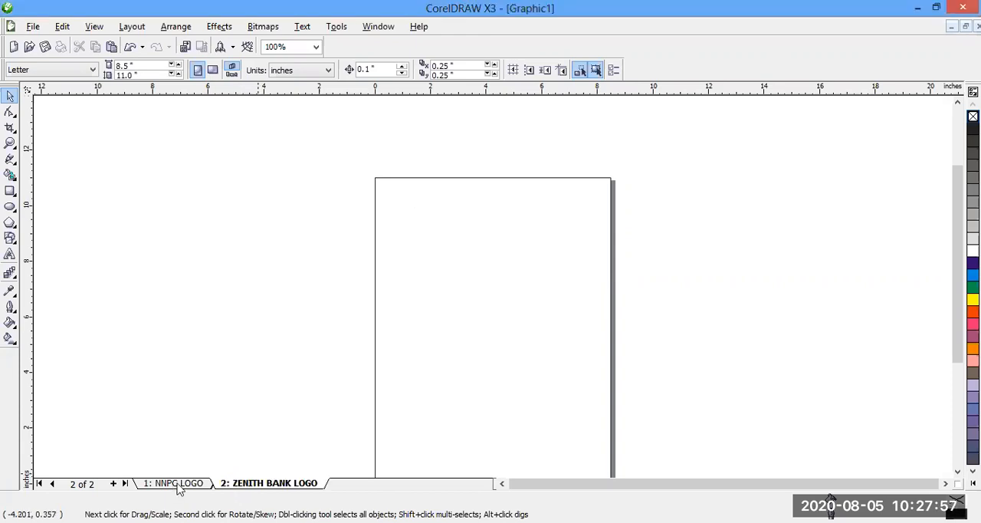
- Reorder the pages so that NNPC LOGO comes after ZENITH BANK LOGO
click(177, 484)
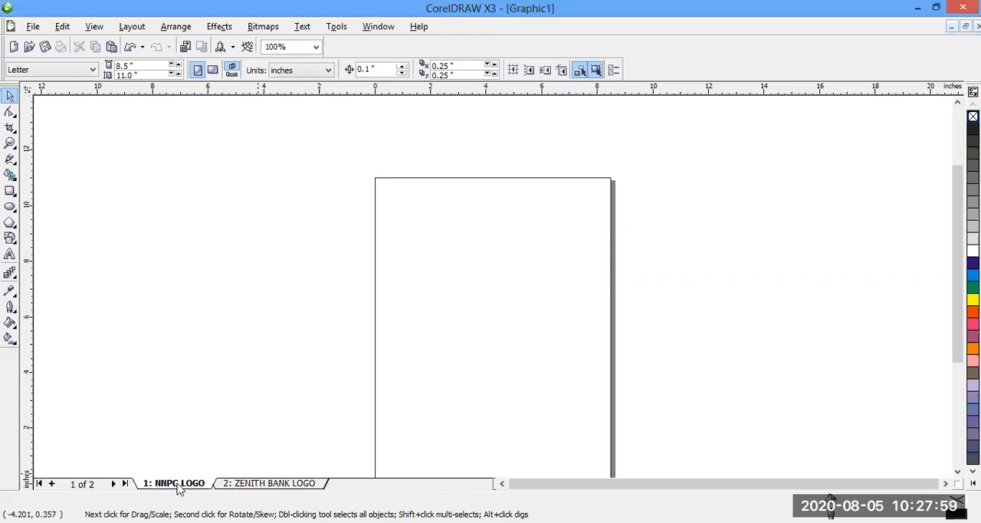
click(258, 484)
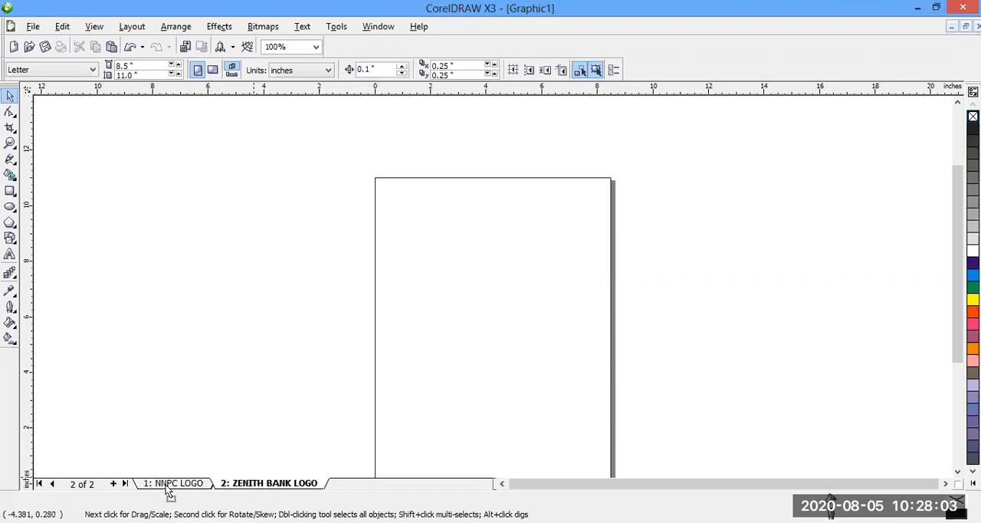
drag(143, 487, 213, 489)
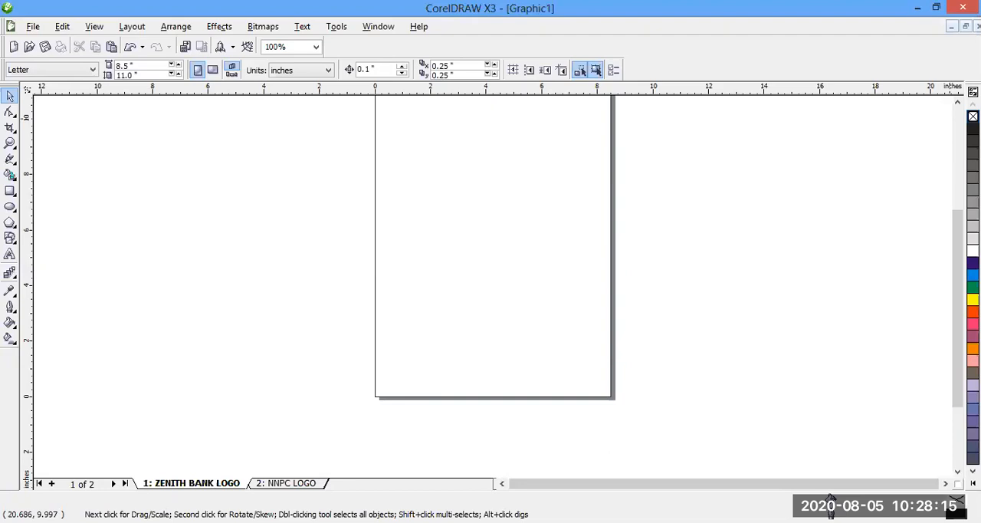
scroll(491, 291, up, 2)
scroll(491, 291, up, 1)
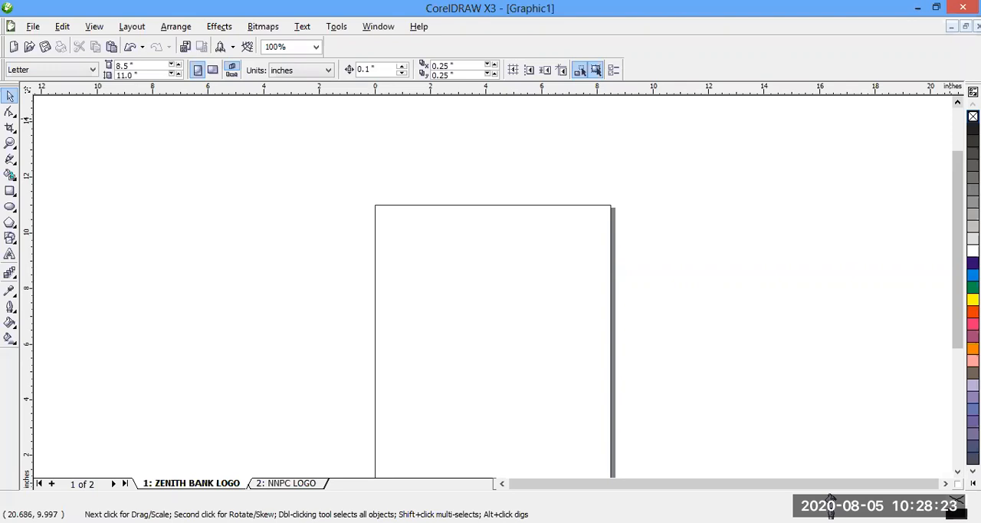
click(10, 159)
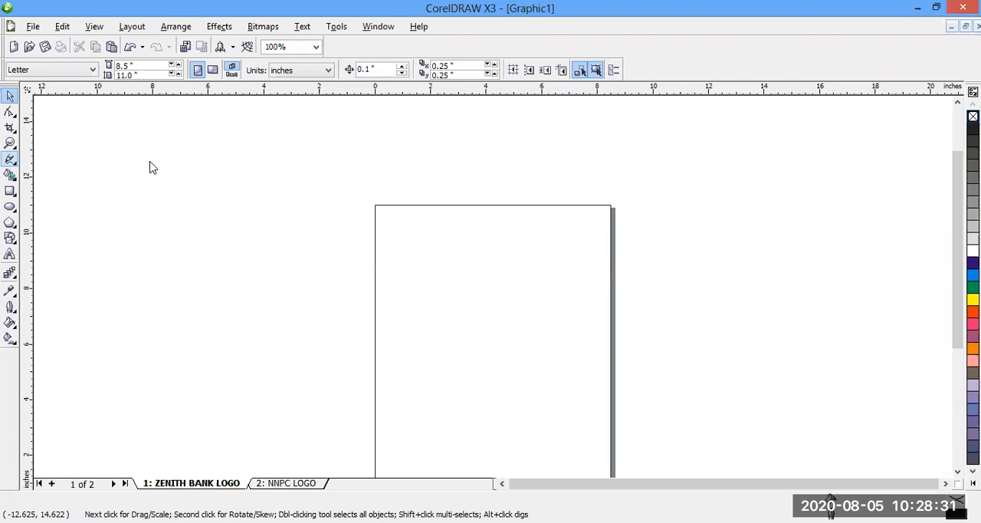
click(10, 159)
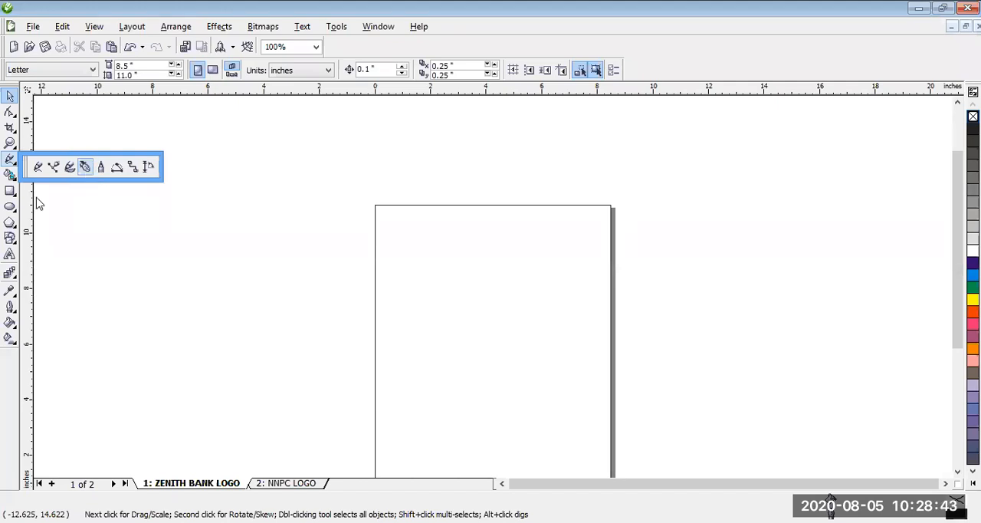
mouse_move(13, 192)
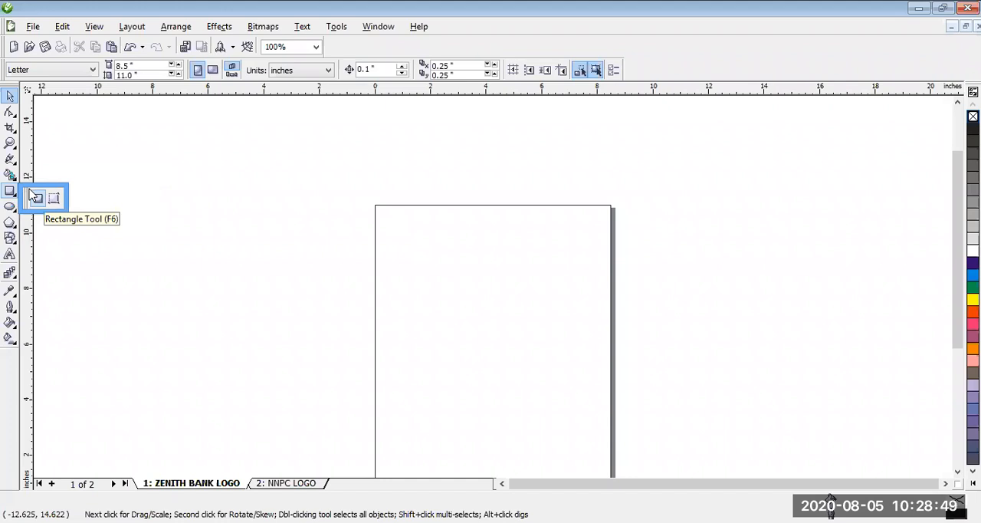
click(16, 245)
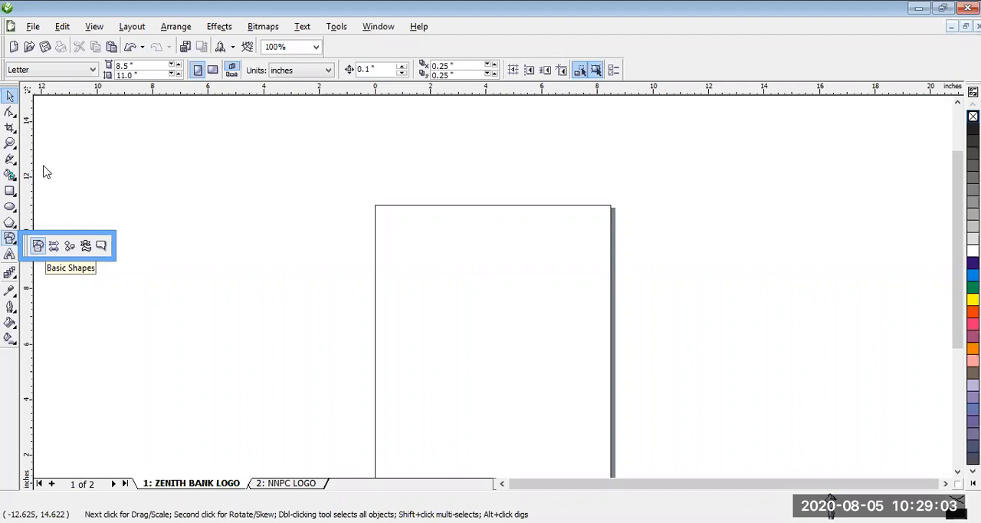
- Draw a closed freehand curve about 6 by 5.5 inches and move it to the empty area right of the page
click(14, 162)
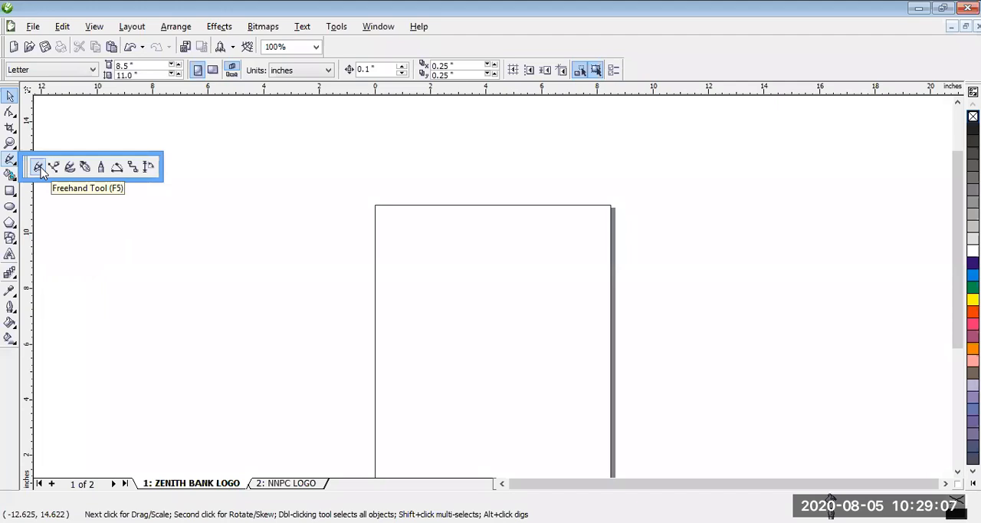
click(40, 168)
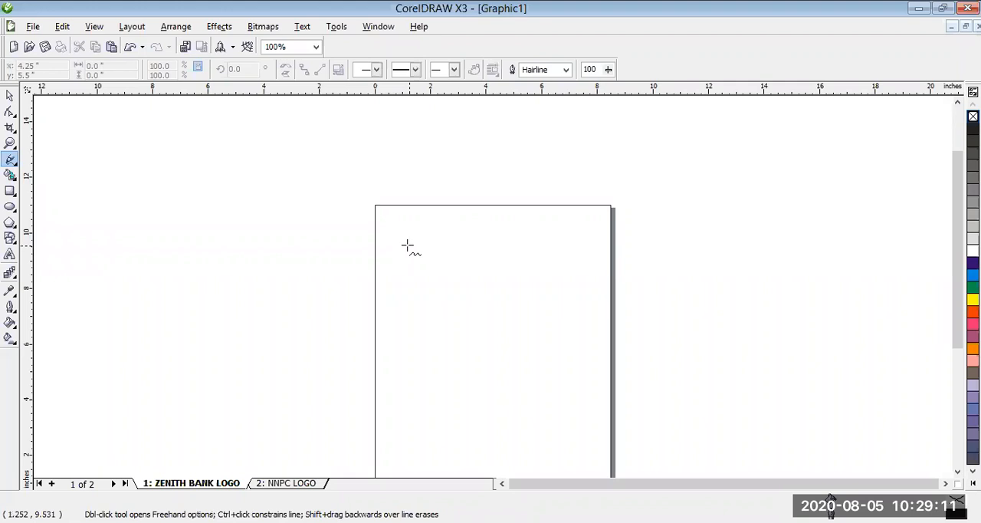
click(406, 246)
mouse_move(557, 261)
mouse_down()
mouse_move(539, 337)
mouse_move(486, 380)
mouse_move(406, 278)
mouse_move(403, 244)
mouse_up()
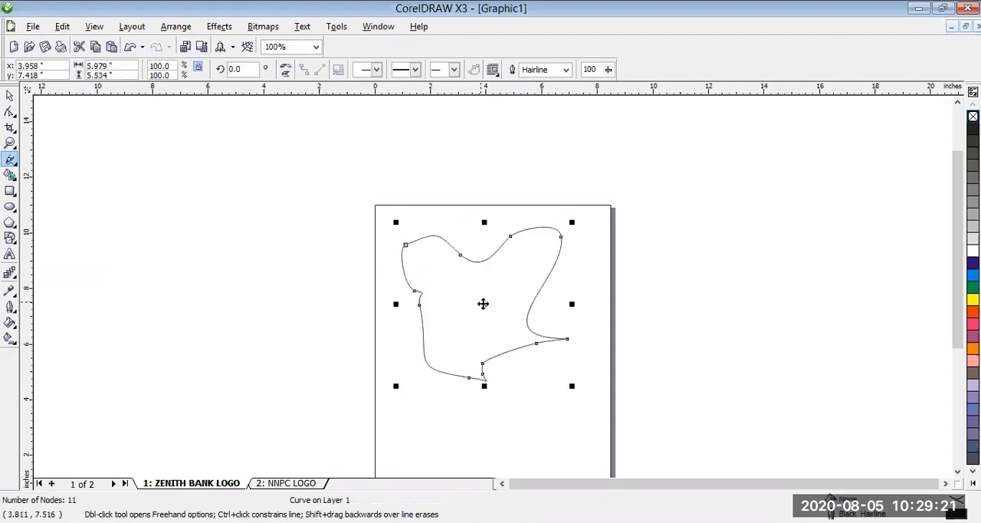
drag(483, 303, 744, 237)
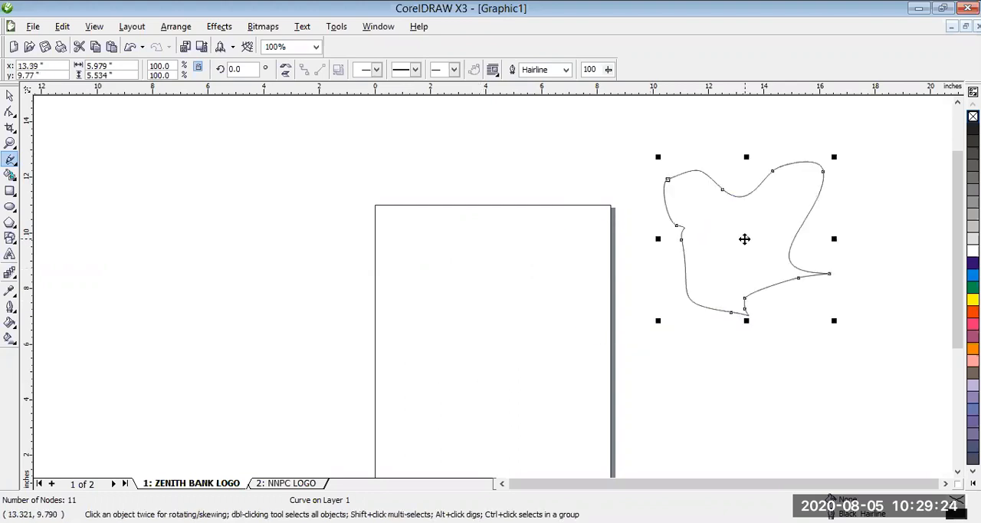
- Draw two straight freehand lines about 4.1 and 4.3 inches long near the page's upper edge, and move the second slightly up
click(399, 238)
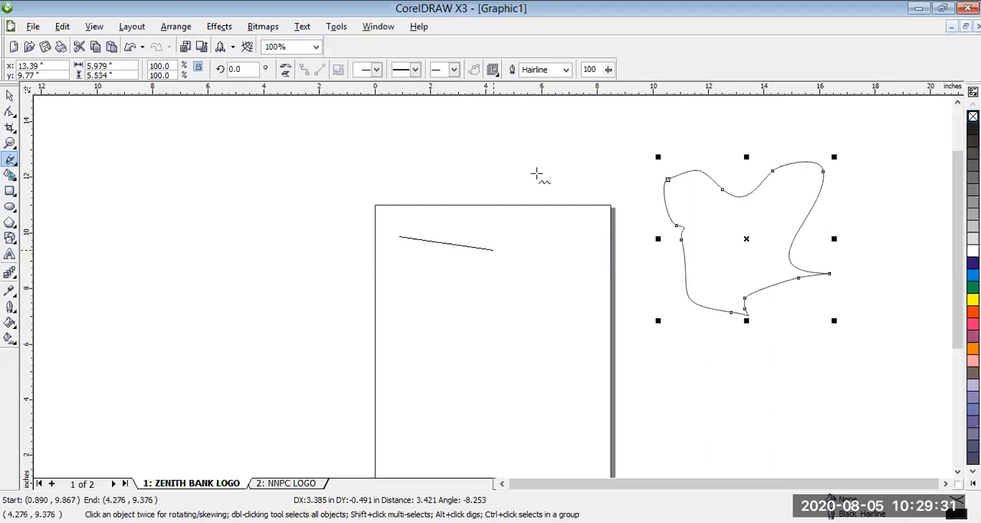
click(519, 237)
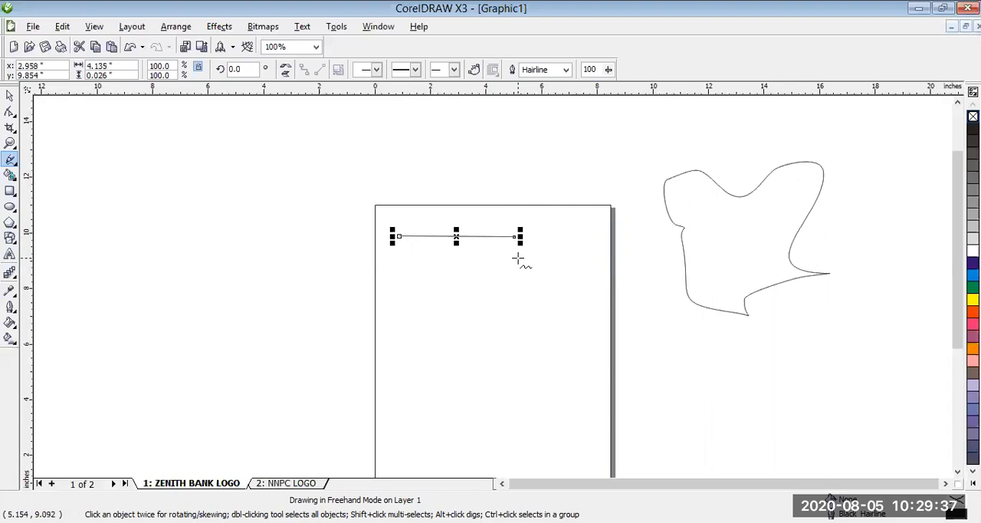
click(420, 289)
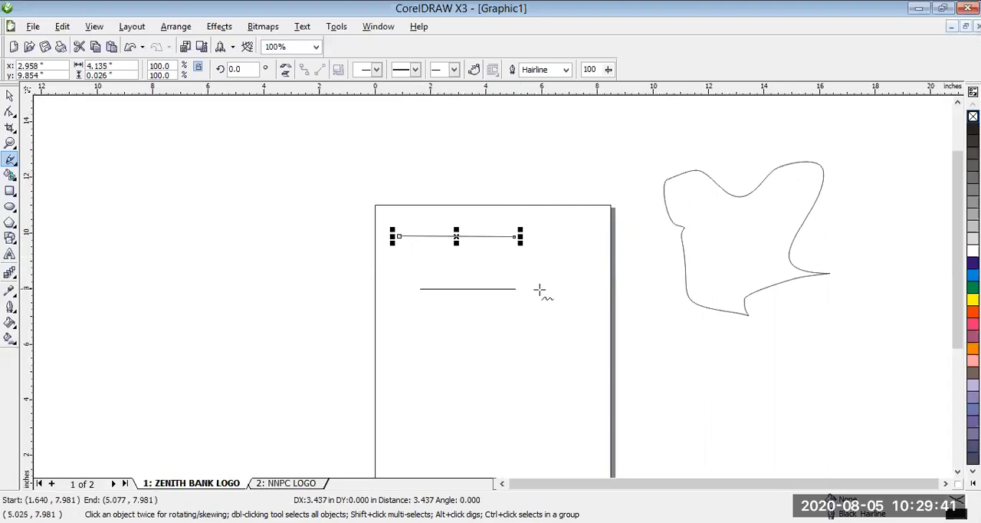
click(542, 289)
drag(479, 289, 466, 279)
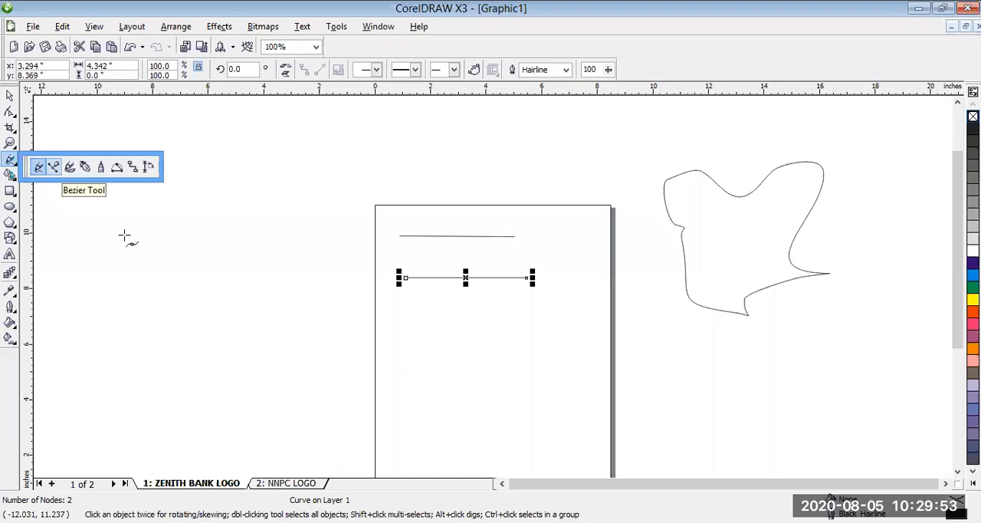
- Draw a closed, curved six-node shape with the Bezier tool in the empty area left of the page
drag(124, 235, 220, 285)
drag(220, 285, 288, 222)
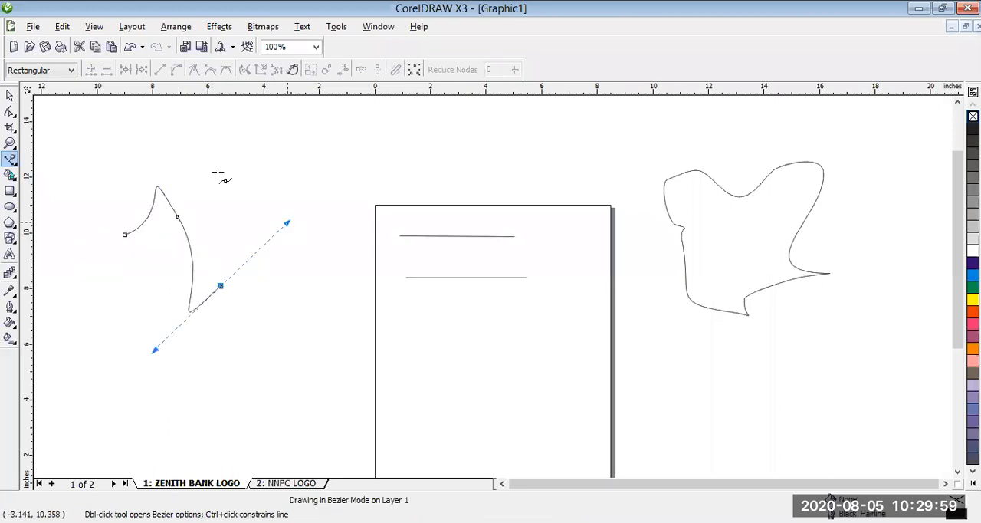
drag(219, 169, 229, 112)
drag(171, 148, 120, 184)
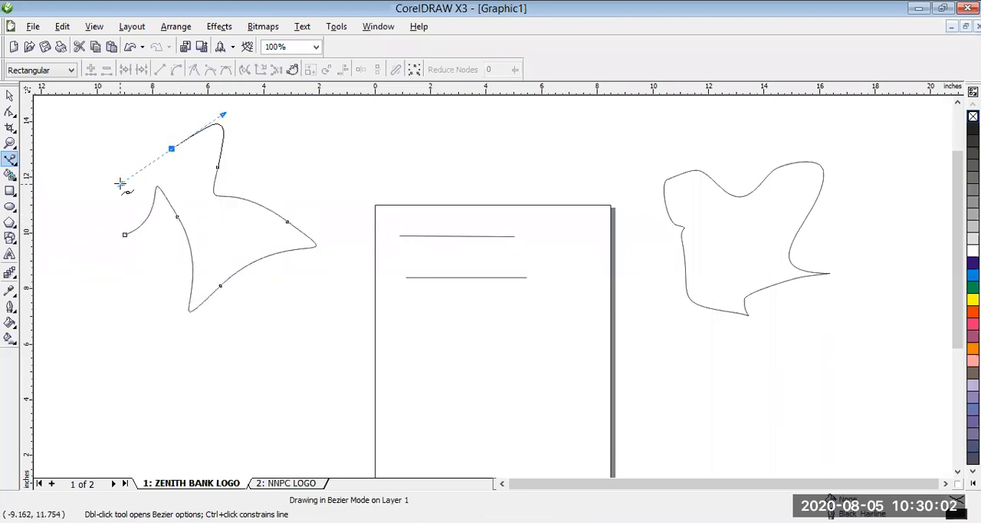
click(124, 233)
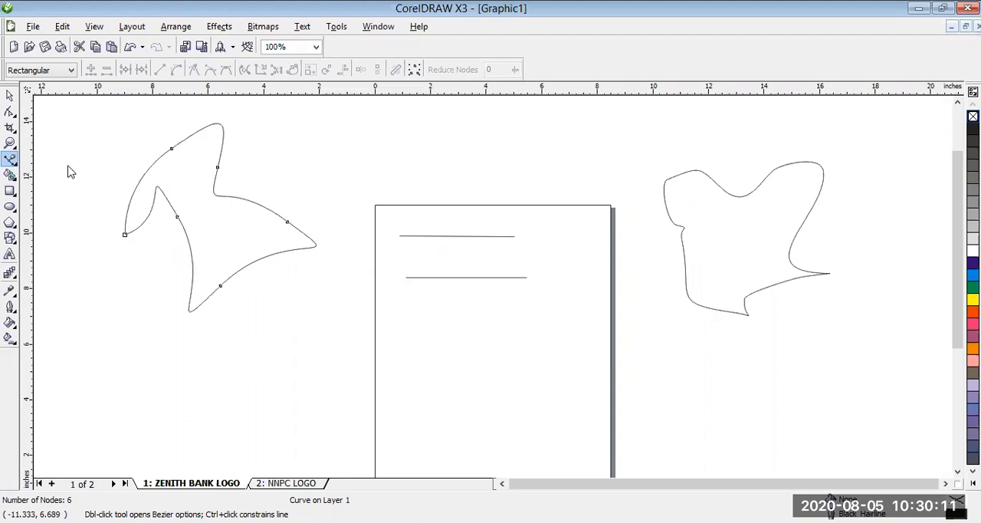
- Paint two Artistic Media brush strokes with the orange speckled brush, 1.0 inch wide, above the page
click(10, 159)
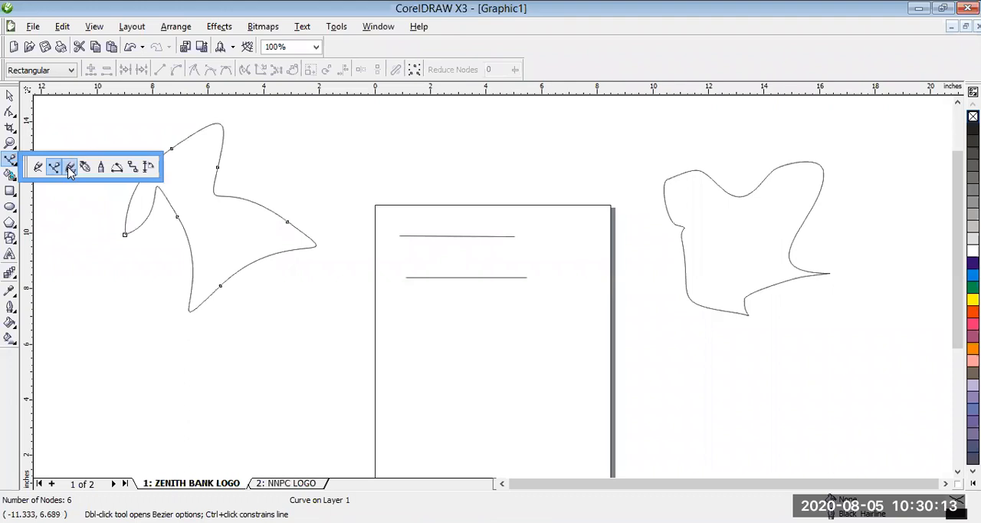
click(69, 170)
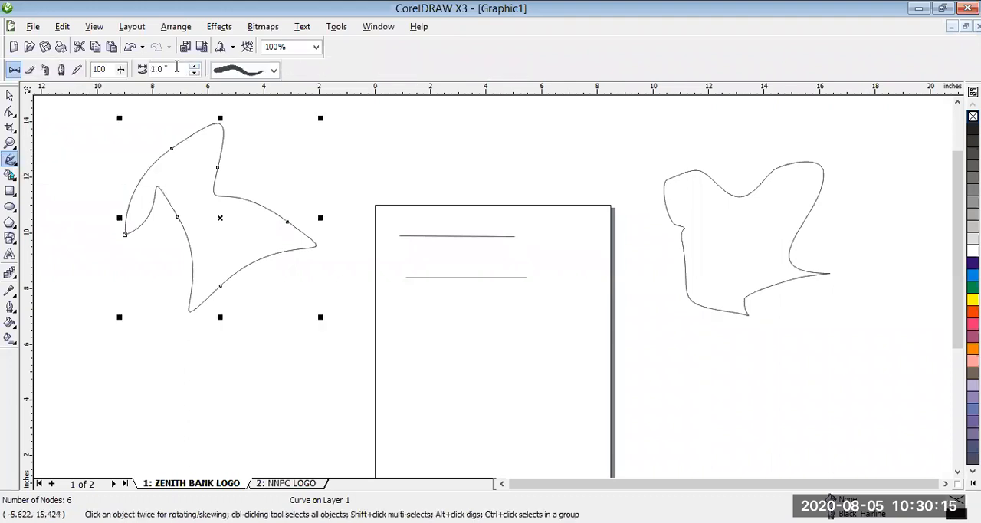
click(31, 70)
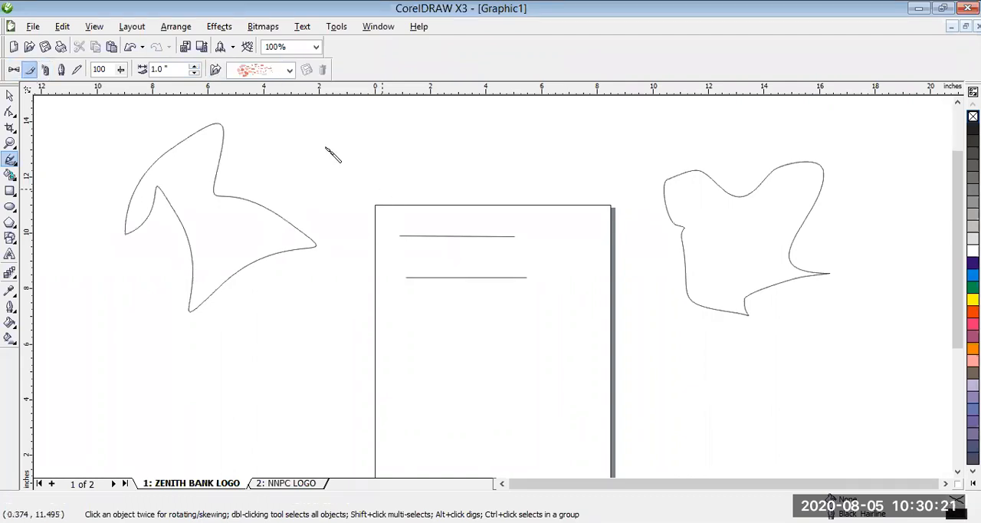
drag(327, 147, 372, 183)
drag(441, 139, 460, 190)
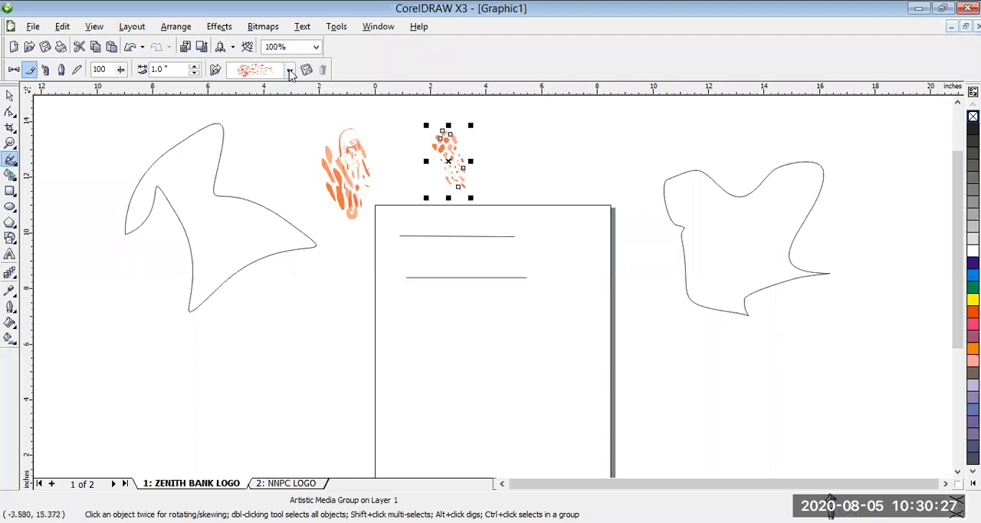
- Change the selected brush stroke to the glossy light-blue brush and paint two more strokes, one at the page's upper edge and one below it
click(290, 70)
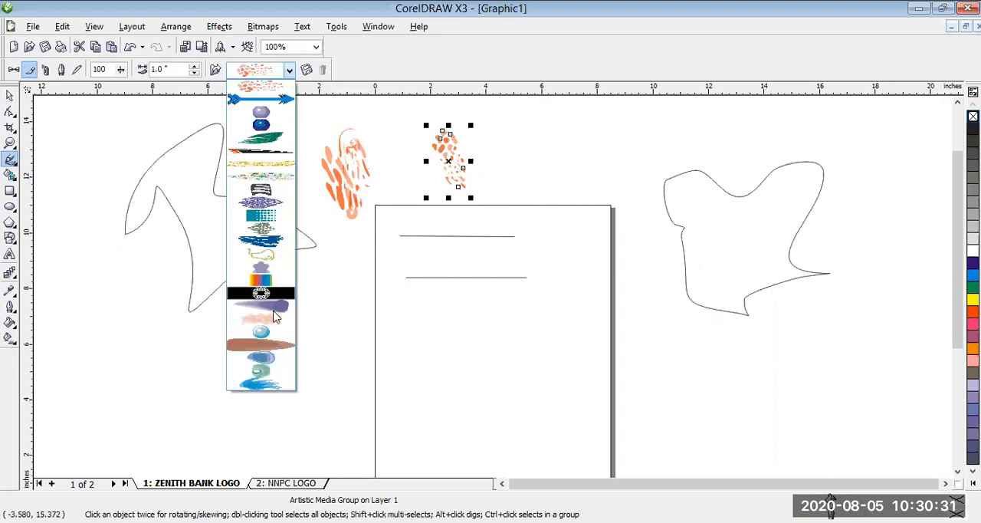
click(268, 330)
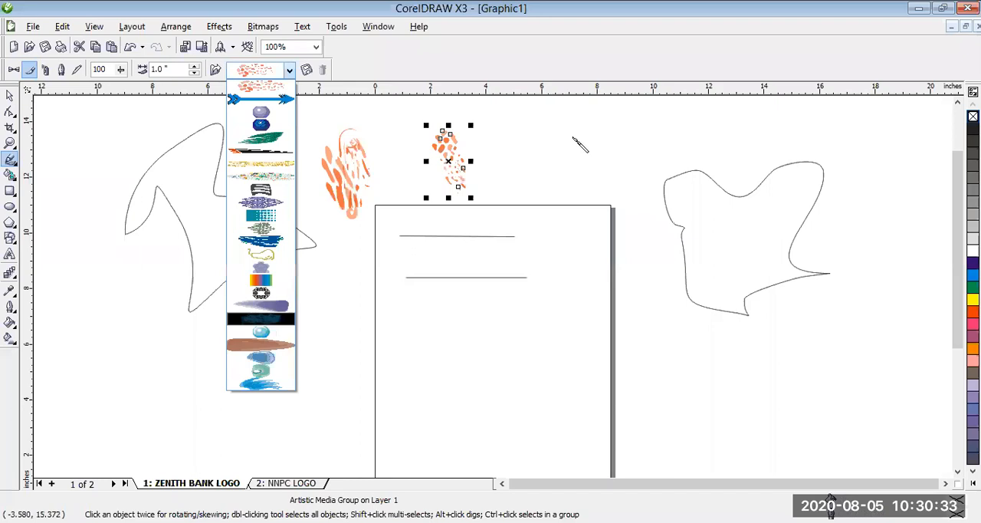
drag(573, 136, 579, 222)
drag(539, 282, 521, 360)
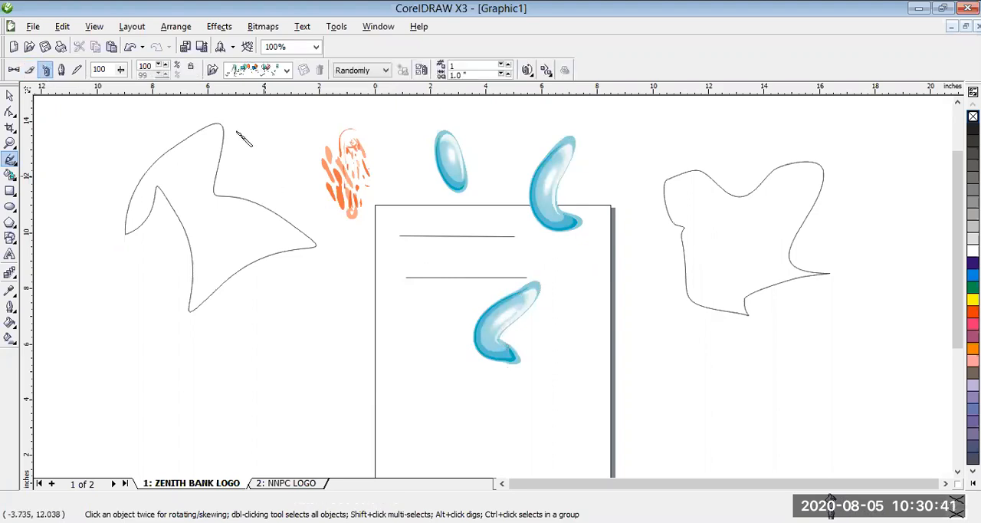
- Spray three short strokes of the dancing cartoon figures with the Artistic Media sprayer across and beside the page's left edge
click(286, 69)
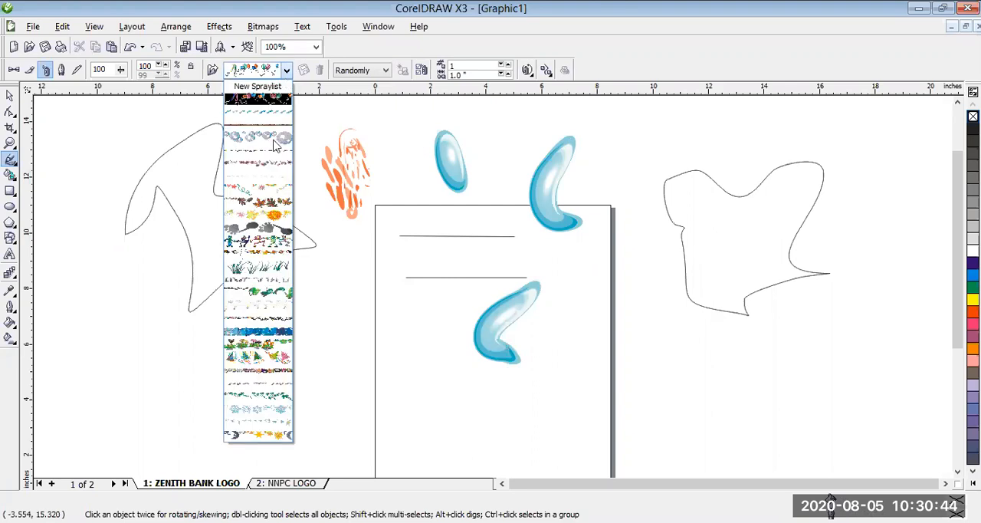
click(275, 244)
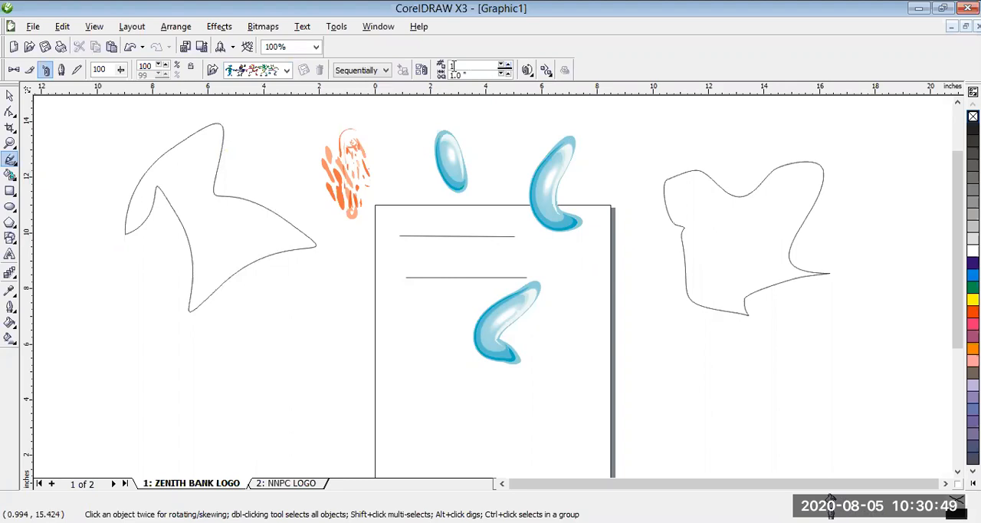
drag(328, 291, 416, 309)
drag(307, 366, 429, 371)
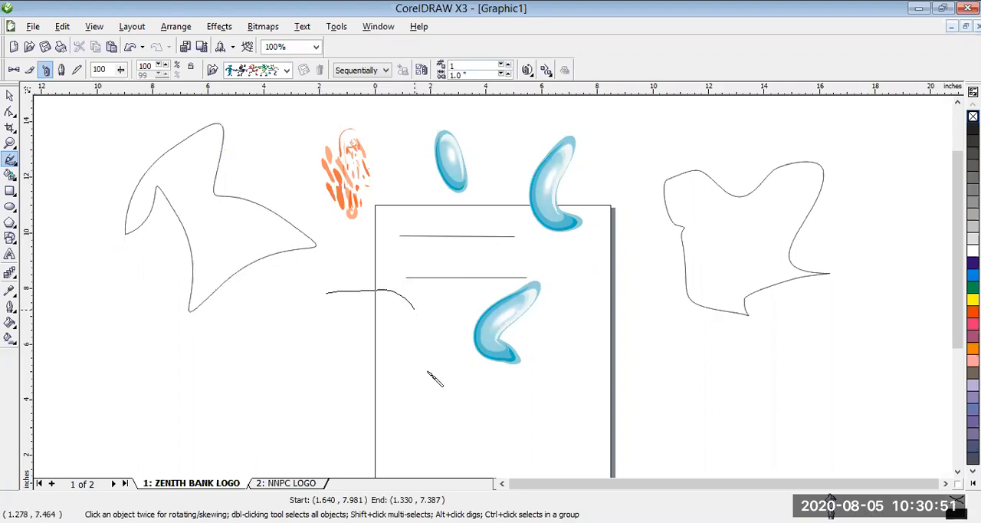
drag(227, 339, 306, 329)
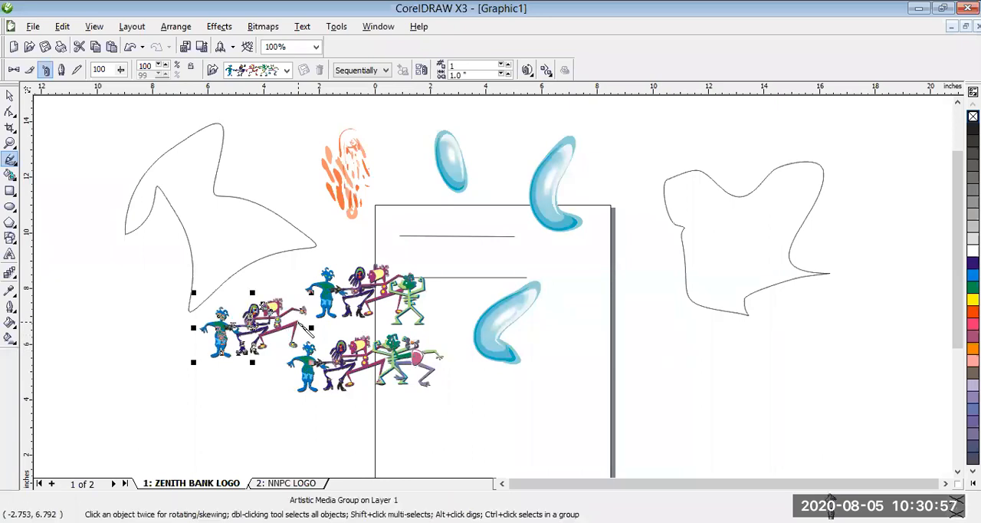
- Delete all the practice objects on and around the page
key(ctrl+a)
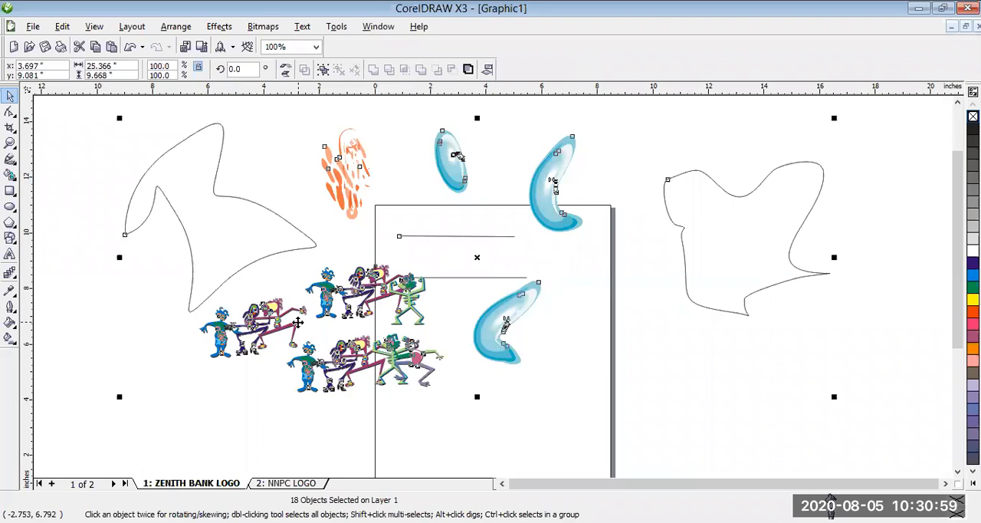
key(Delete)
- Draw a closed, eight-node outline of a letter Z about 6.5 by 5.3 inches with the Pen tool in the page's upper half
click(10, 159)
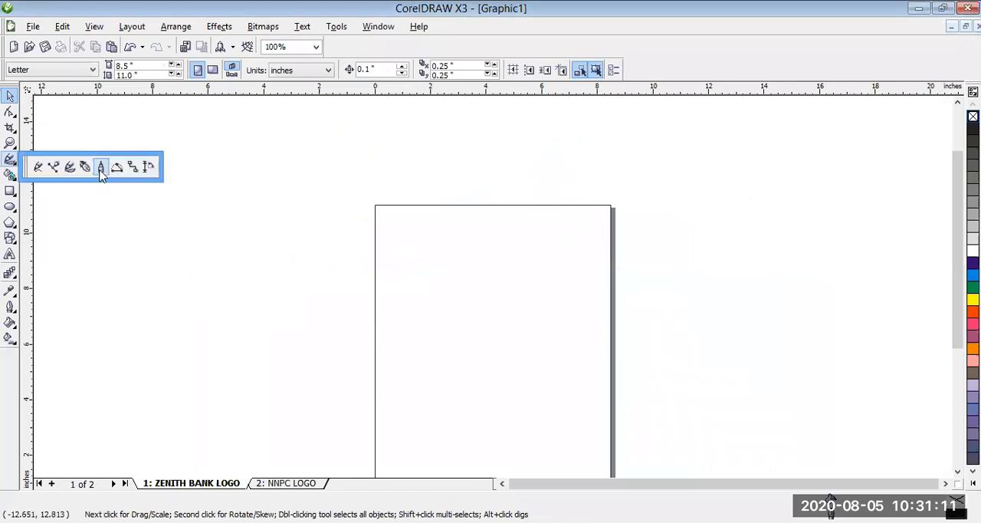
click(404, 236)
click(531, 237)
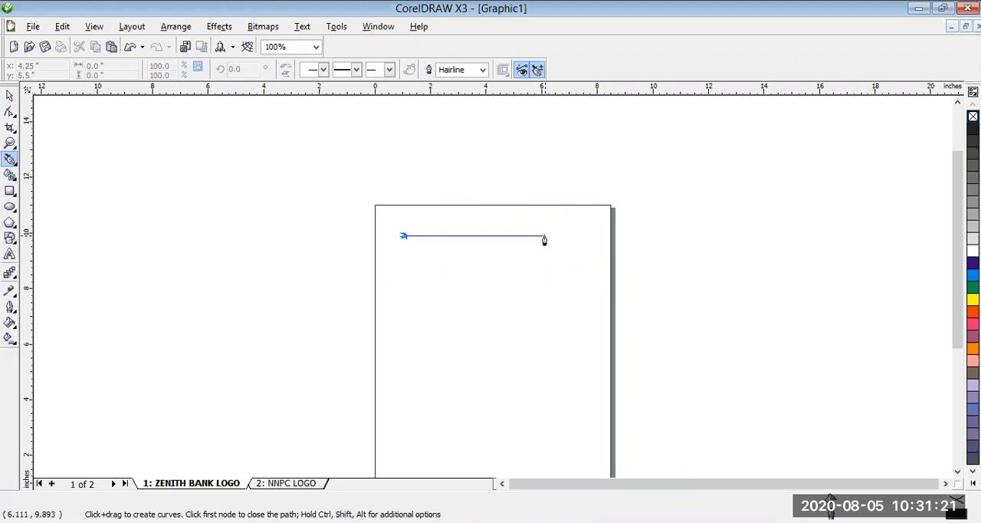
click(544, 237)
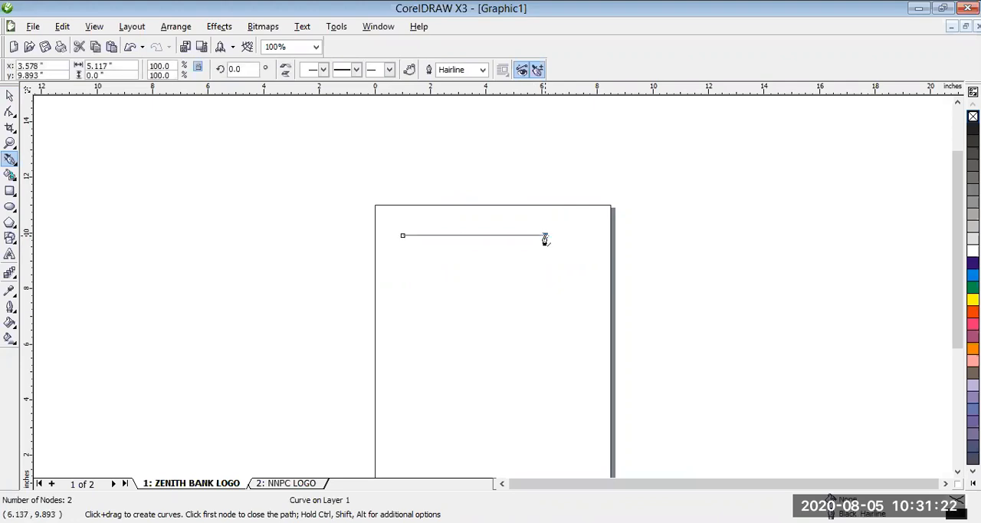
click(404, 365)
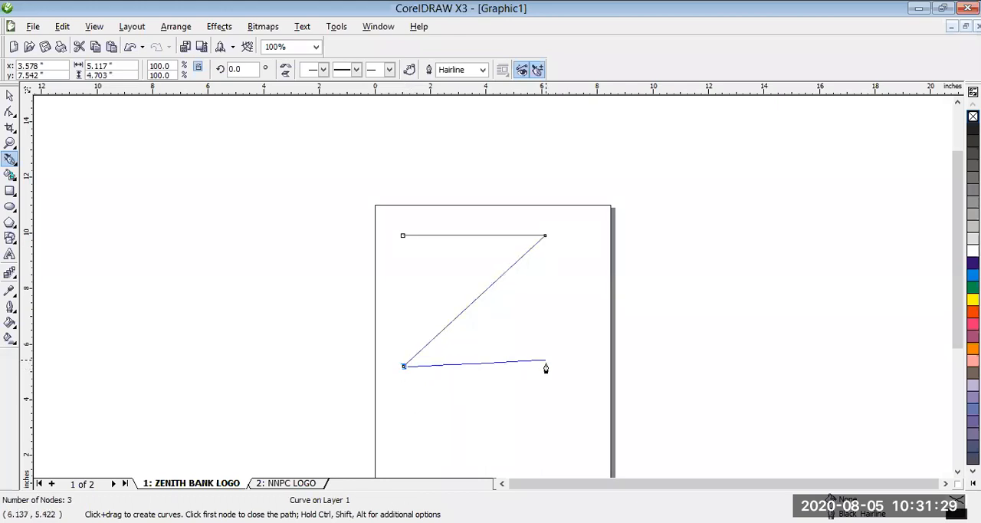
click(545, 366)
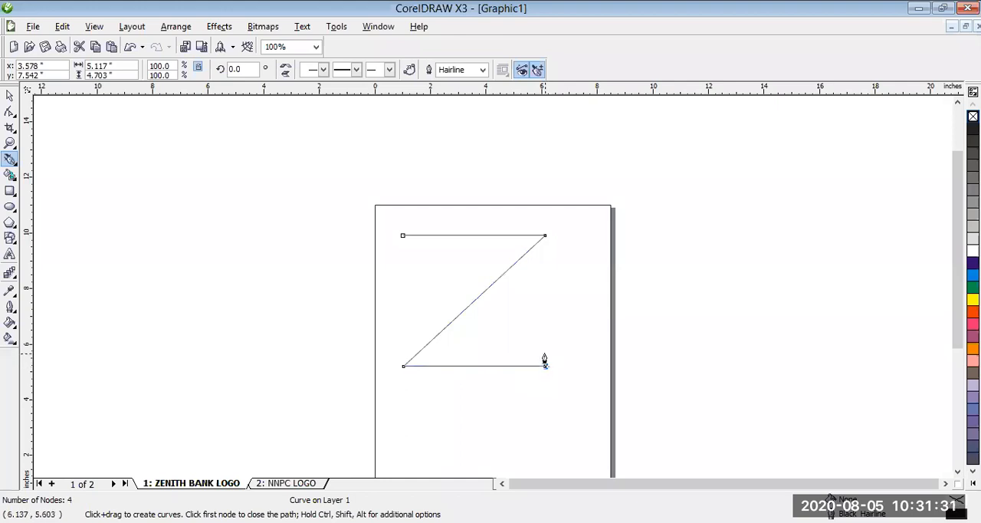
click(546, 345)
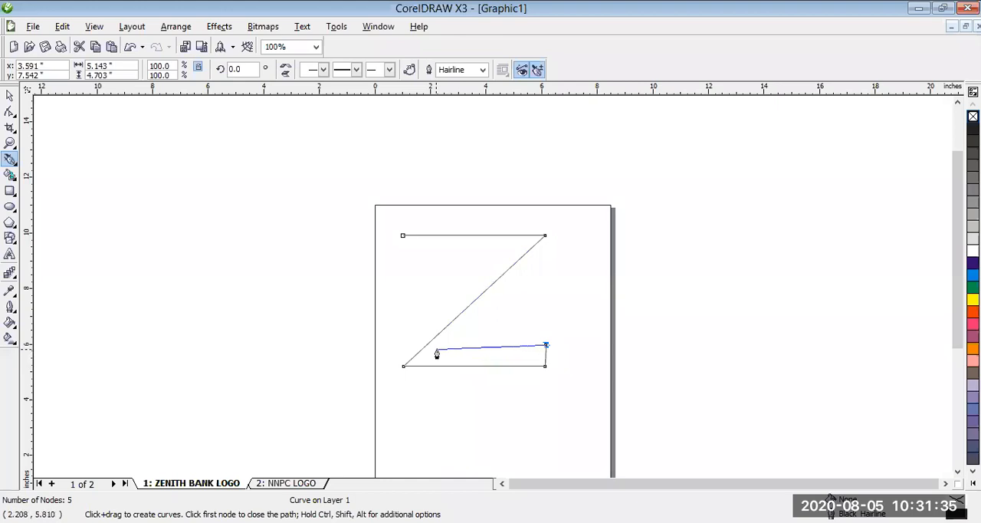
click(445, 348)
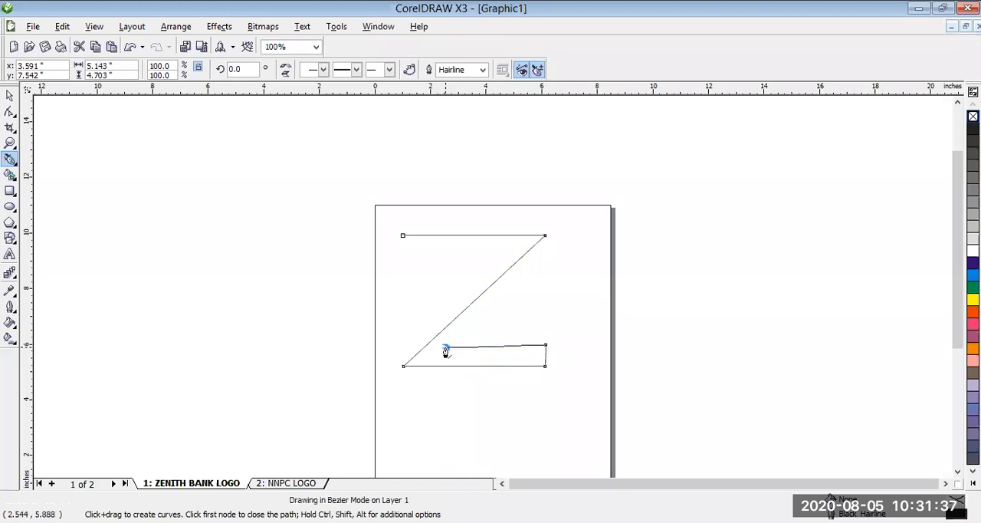
click(581, 221)
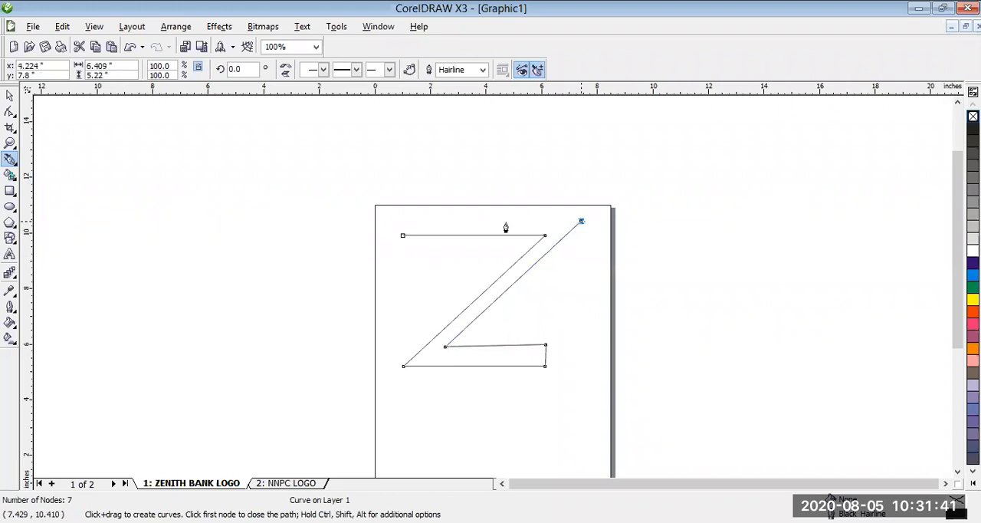
click(399, 220)
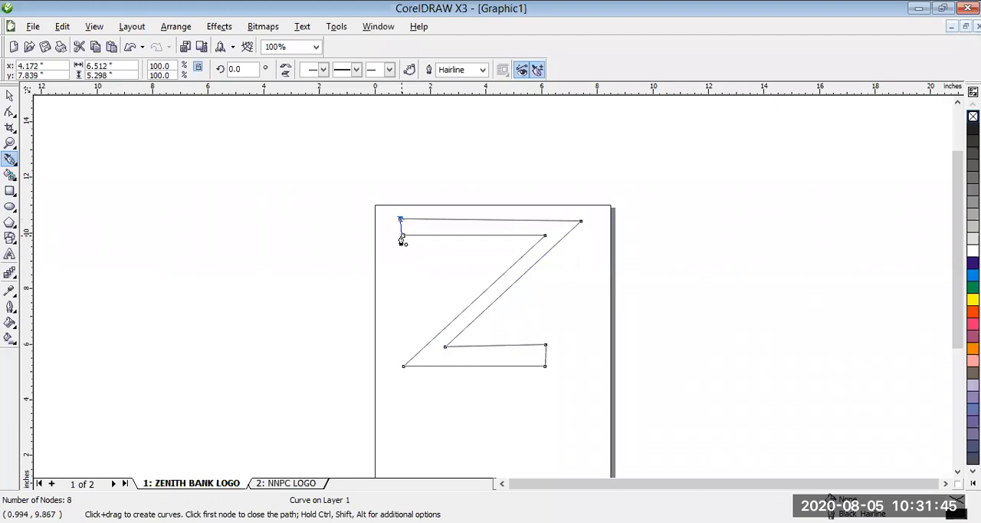
click(402, 235)
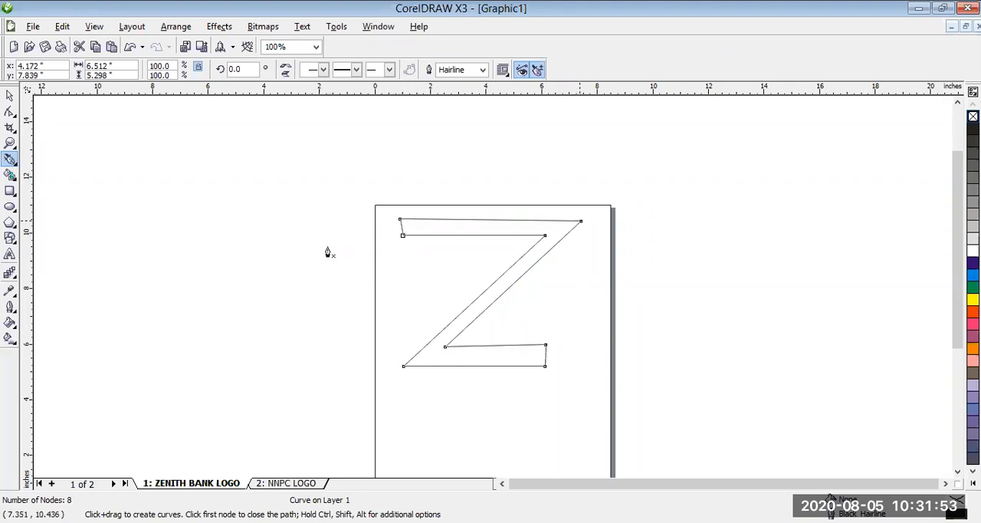
- Extend the right end of the Z's lower bar to about 7.1 inches and align the upper bar's left-end nodes vertically with the Shape tool
click(14, 115)
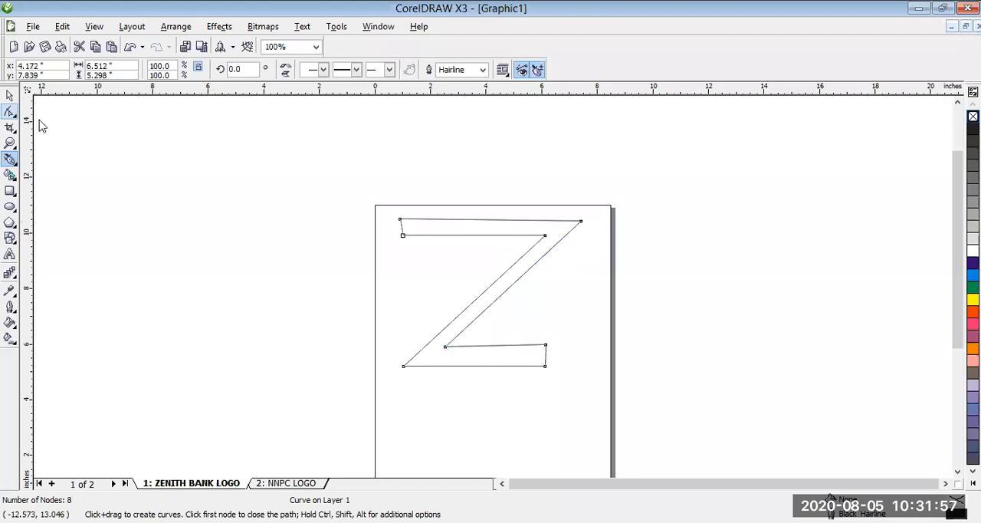
click(38, 120)
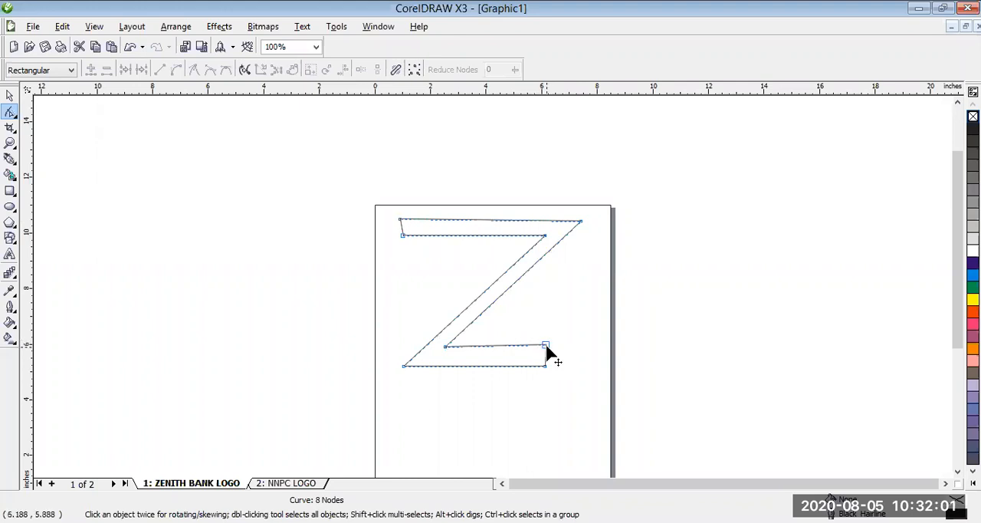
drag(548, 349, 571, 368)
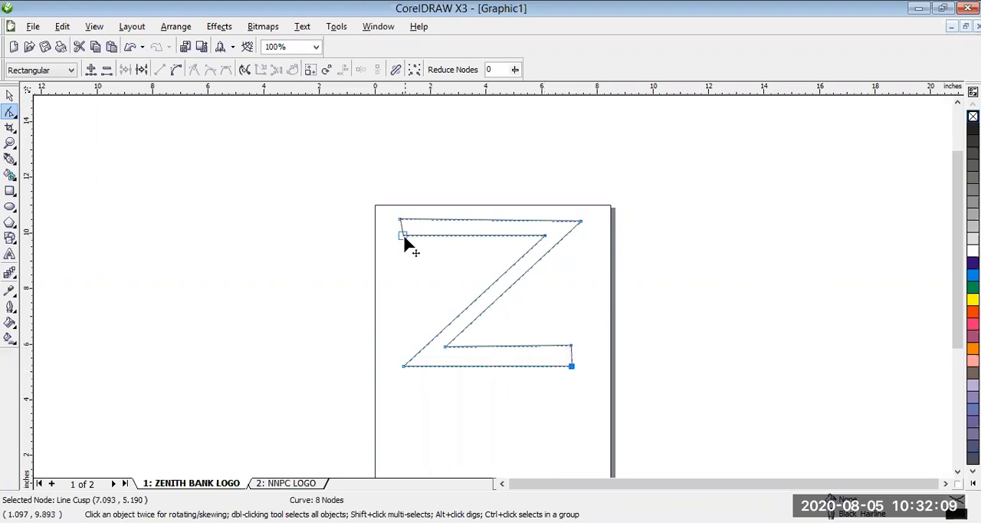
mouse_move(401, 238)
mouse_down()
mouse_move(405, 230)
mouse_move(407, 240)
mouse_up()
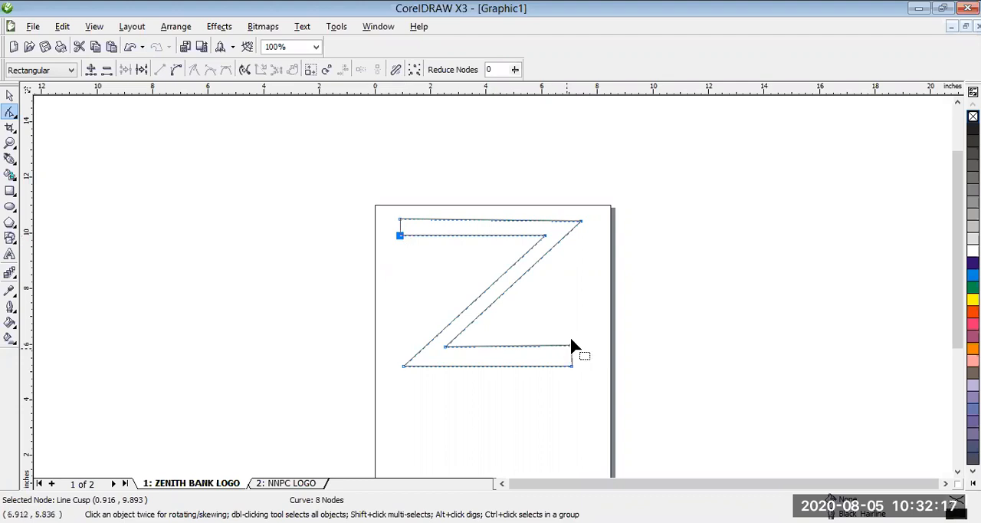
mouse_move(571, 345)
mouse_down()
mouse_move(574, 323)
mouse_move(572, 346)
mouse_up()
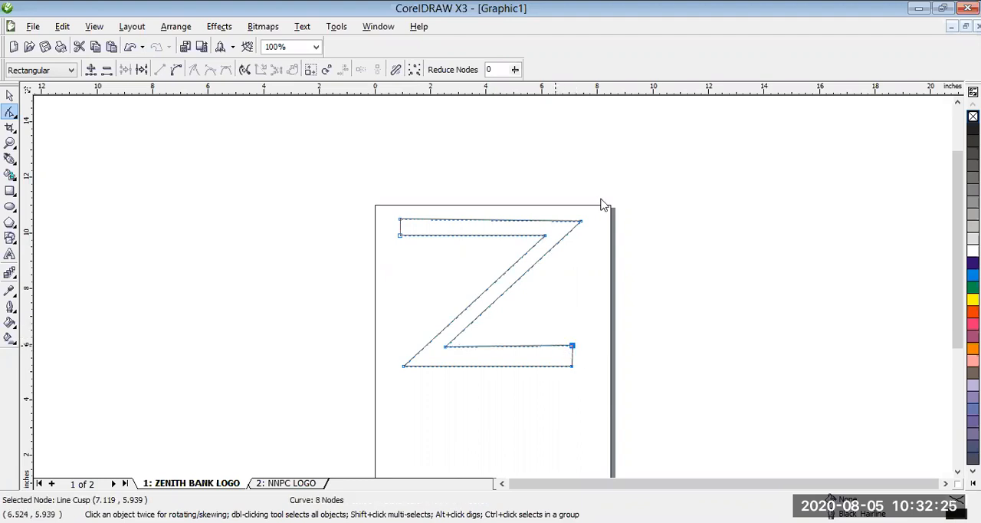
- Add a node near the inner end of each Z bar and pull the inner end corners out vertically to form pointed serifs
right_click(599, 158)
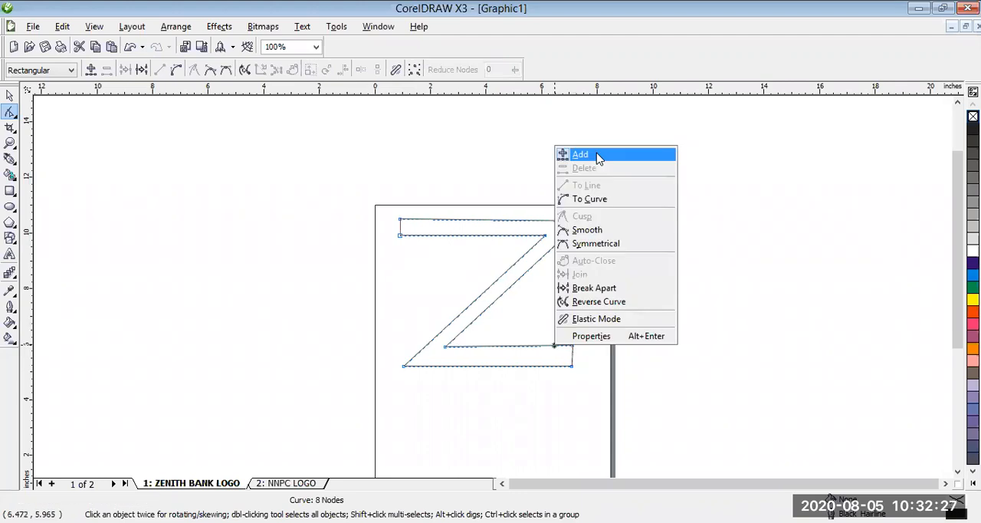
click(599, 158)
drag(573, 347, 572, 322)
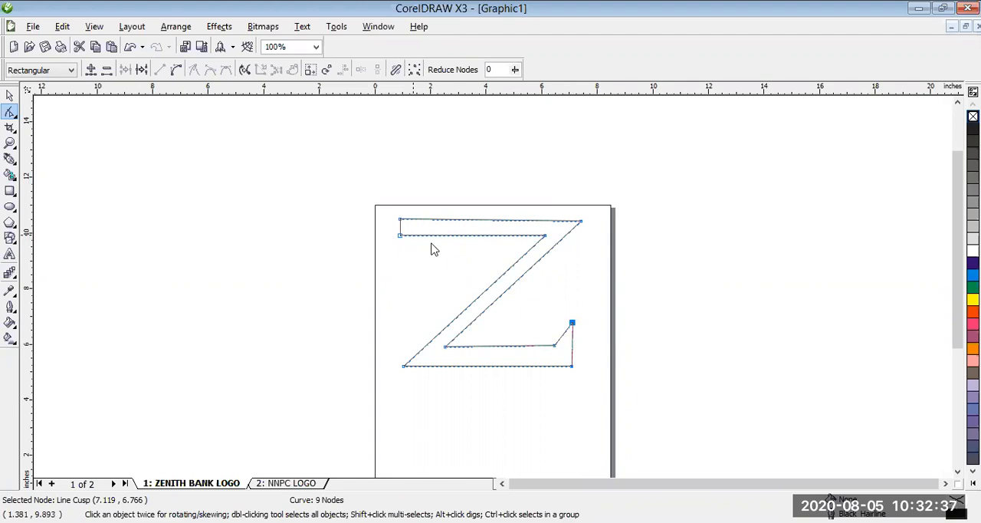
drag(400, 235, 398, 258)
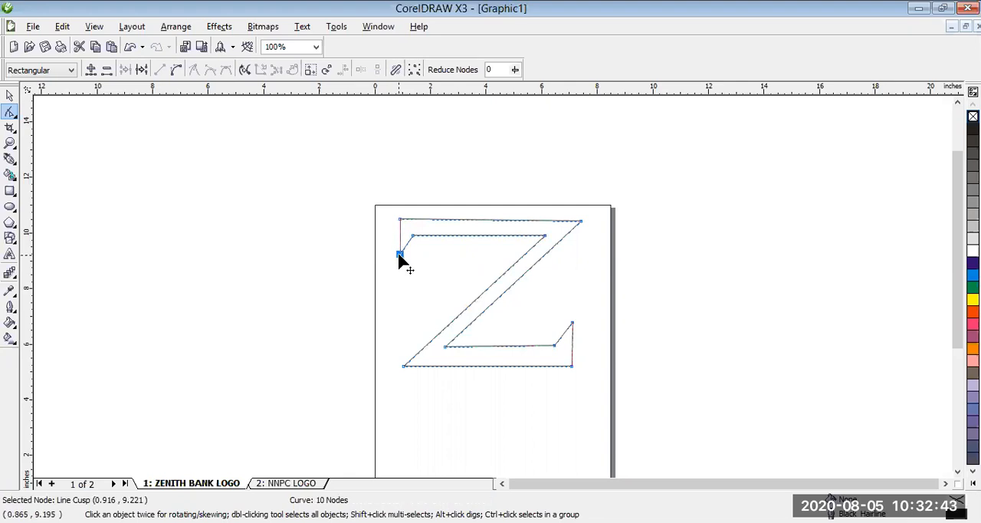
- Narrow the Z to 75% of its width and move it to about the horizontal centre of the page, slightly lower
click(10, 96)
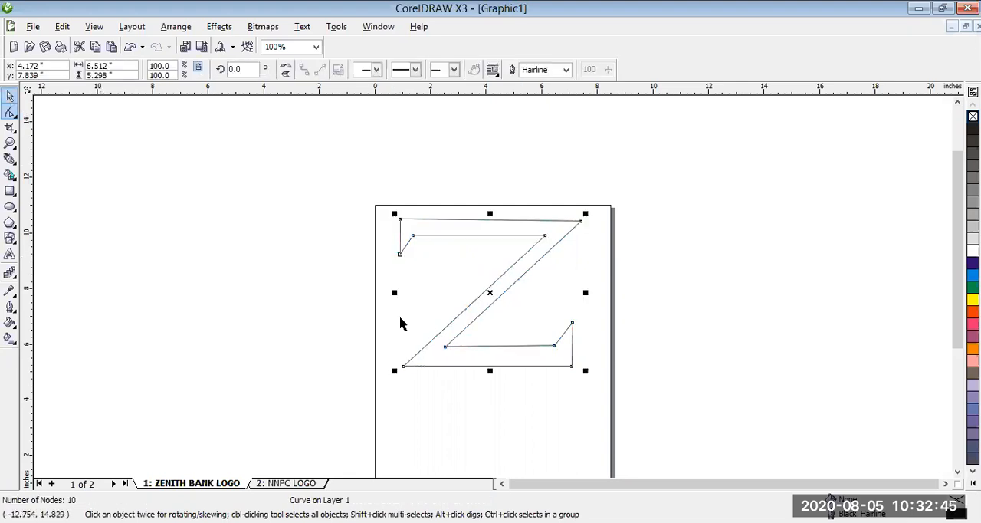
drag(395, 292, 439, 292)
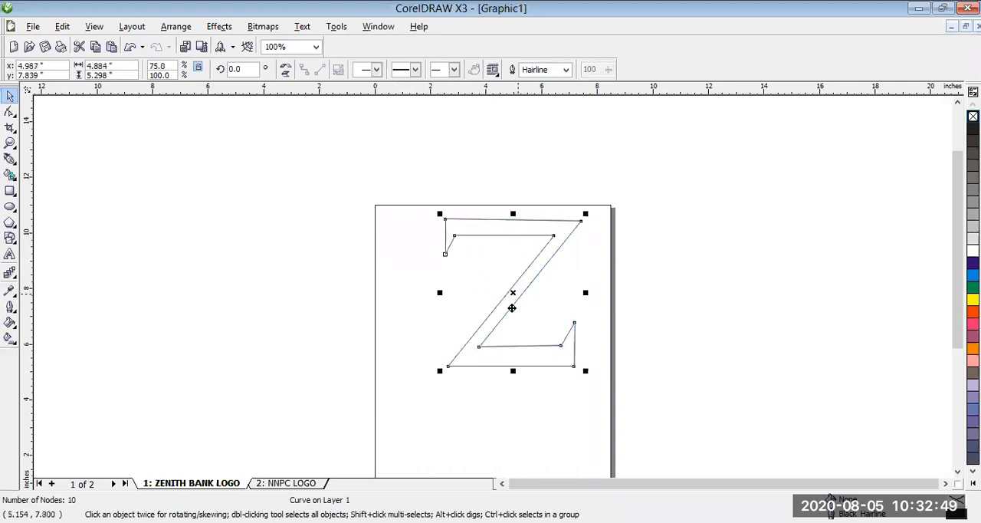
drag(512, 308, 509, 314)
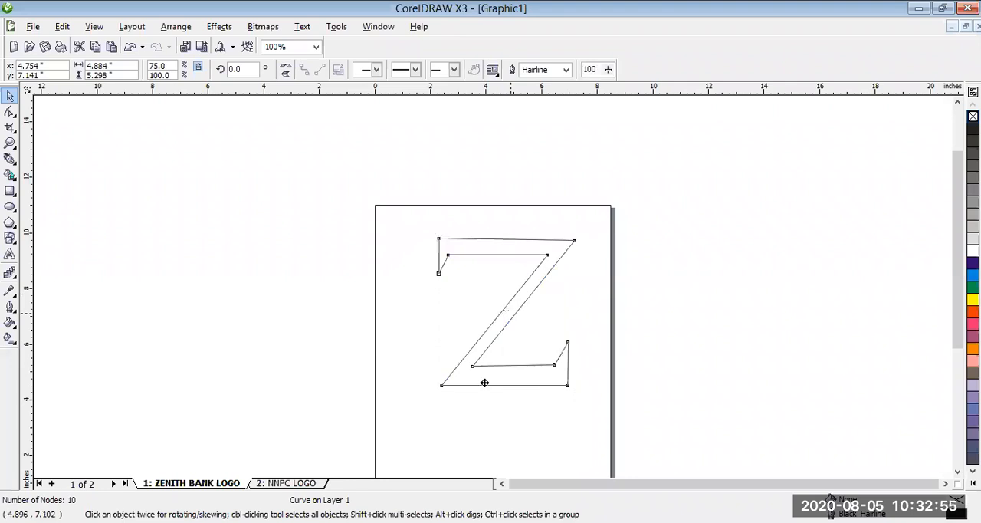
drag(493, 334, 443, 264)
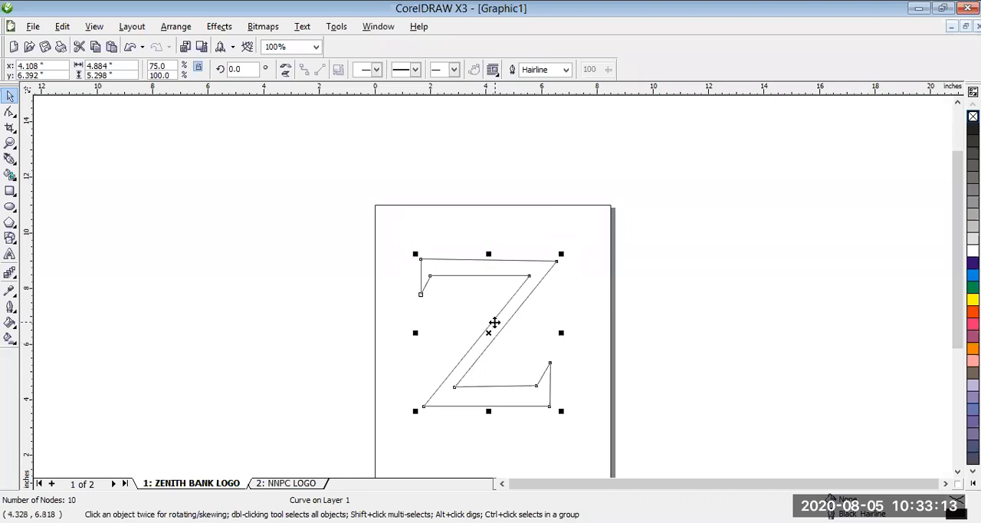
drag(495, 314, 496, 310)
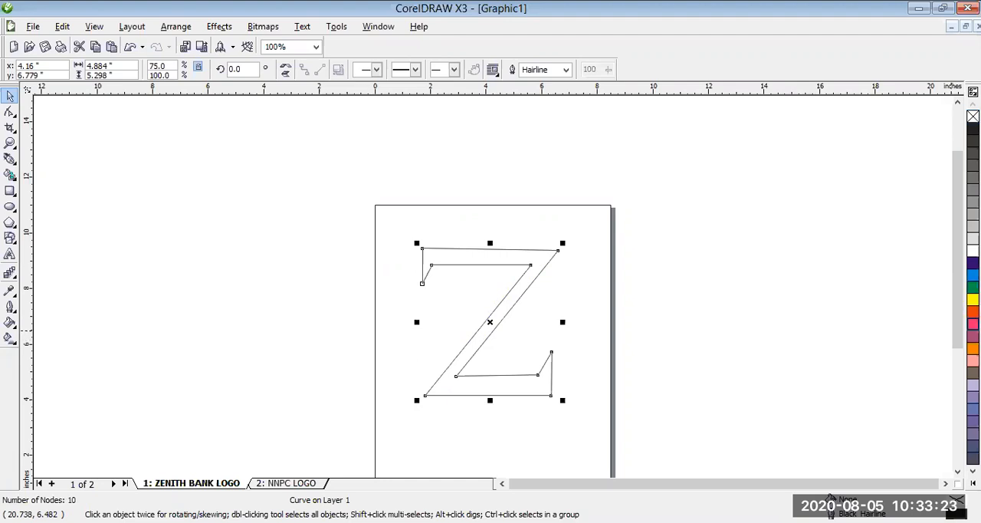
- Fill the Z with Magenta and give it an 8.0 pt outline, trying Orange before settling on Cyan
click(972, 323)
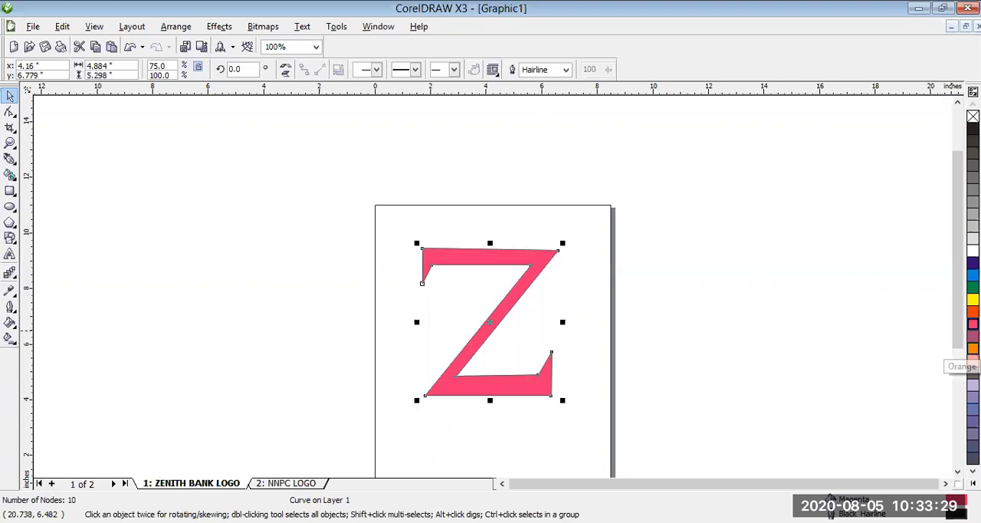
right_click(973, 349)
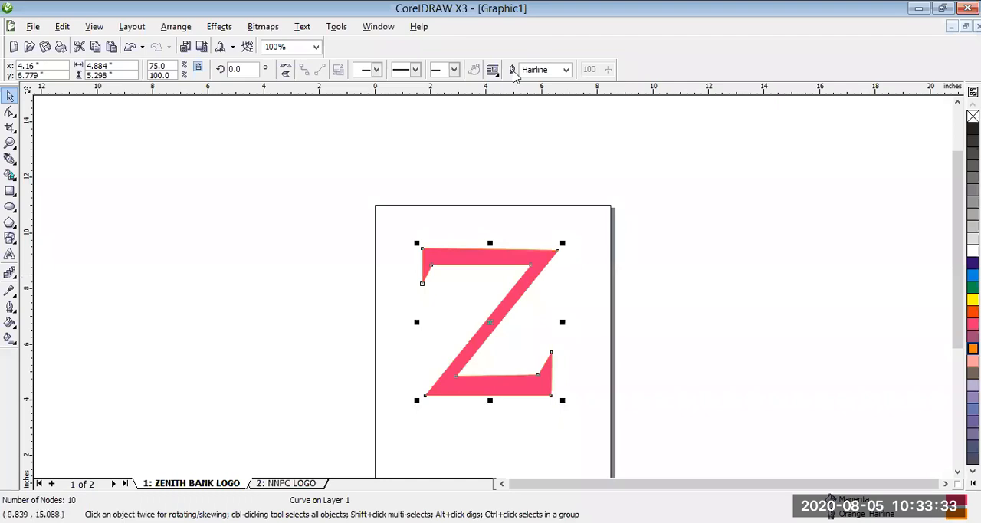
click(566, 70)
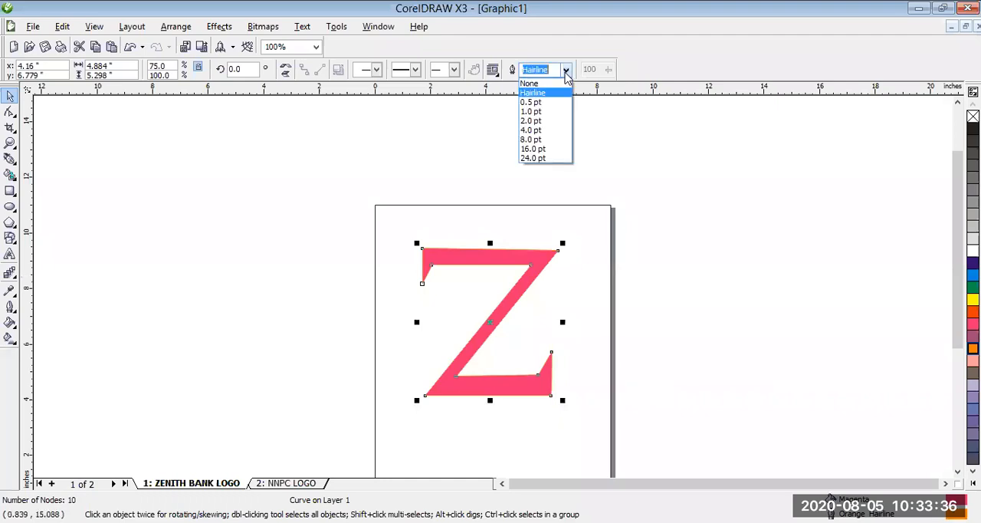
click(543, 141)
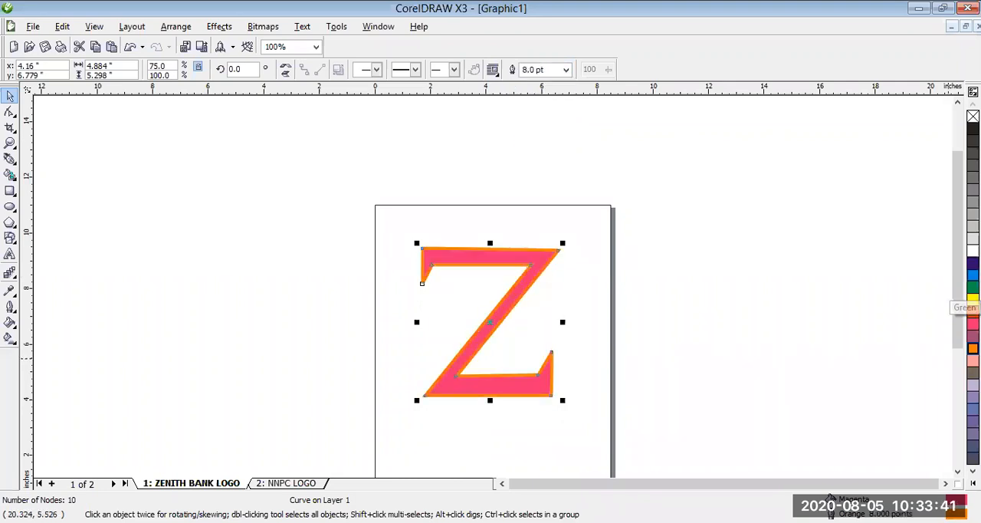
right_click(972, 275)
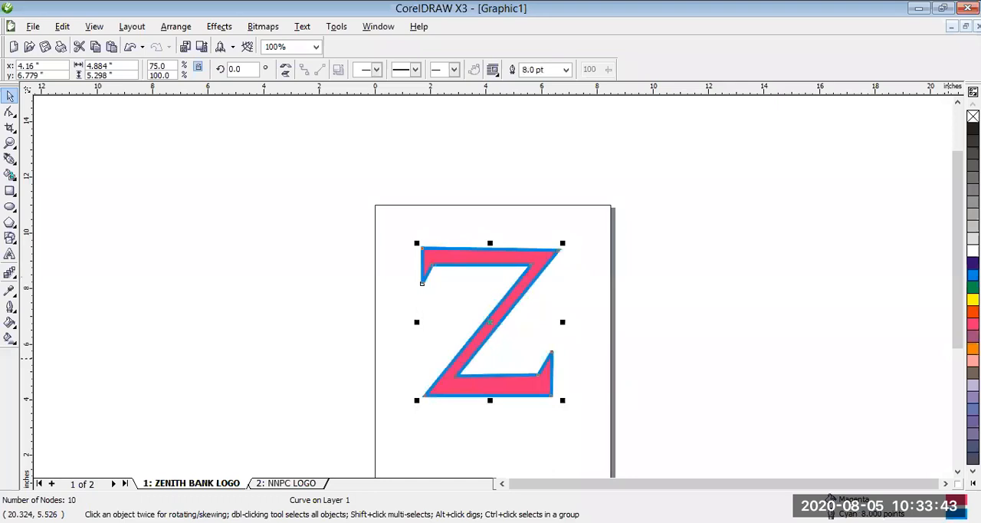
- Raise the Z to about 7.17 inches vertically and add the artistic text ZENITH BANK PLC below it
drag(490, 329, 490, 316)
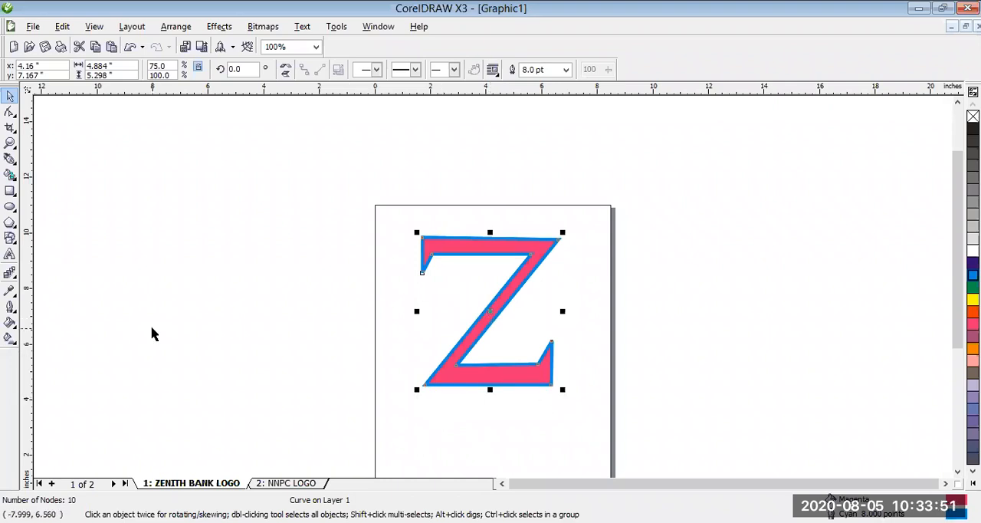
click(9, 255)
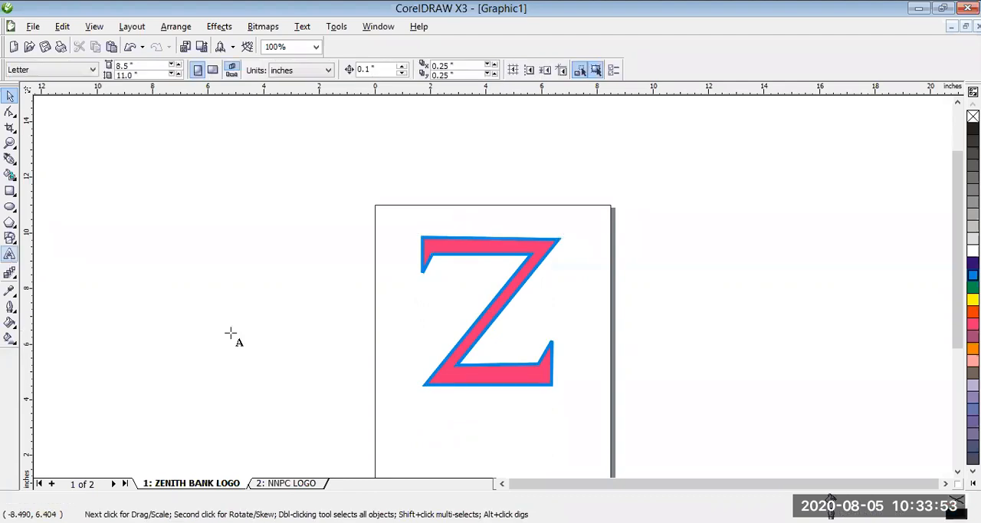
click(394, 431)
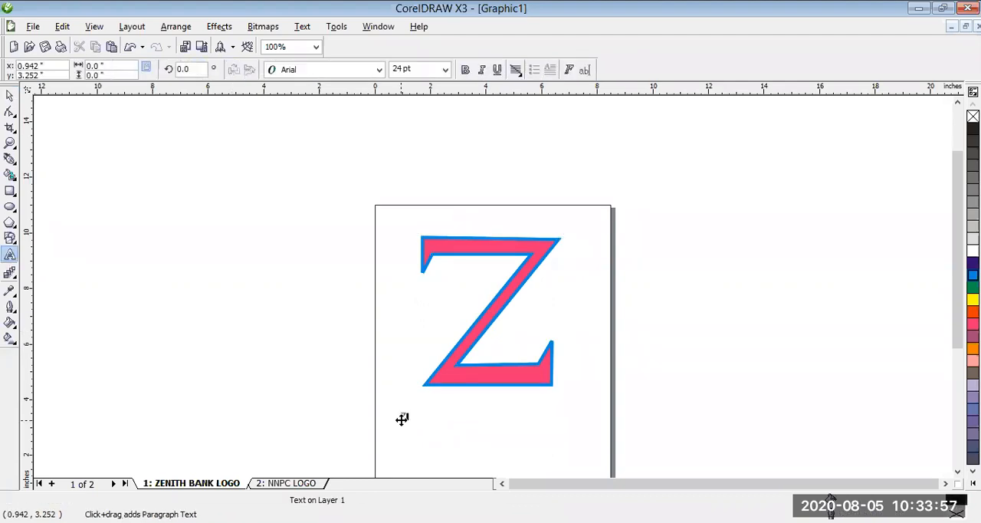
click(402, 418)
text(ZENITH)
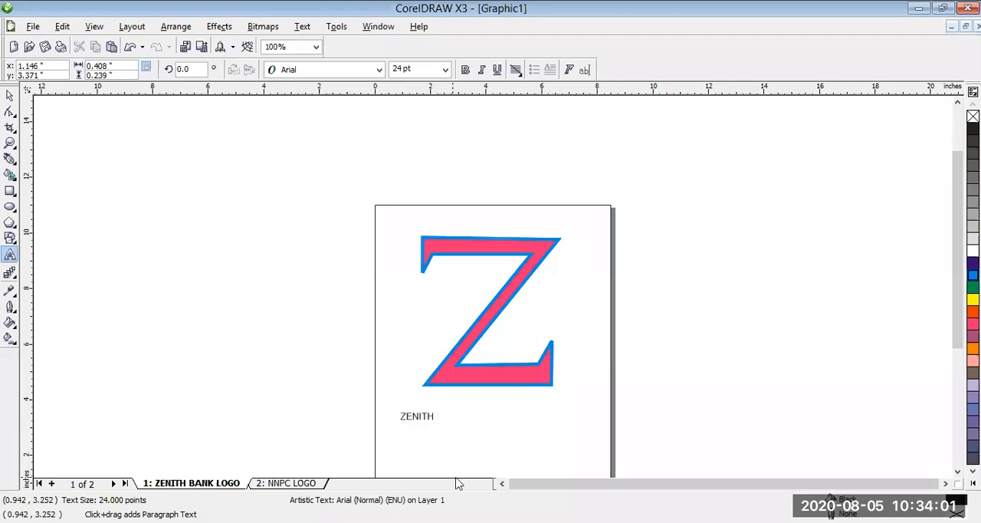
text( BANK PLC)
click(9, 96)
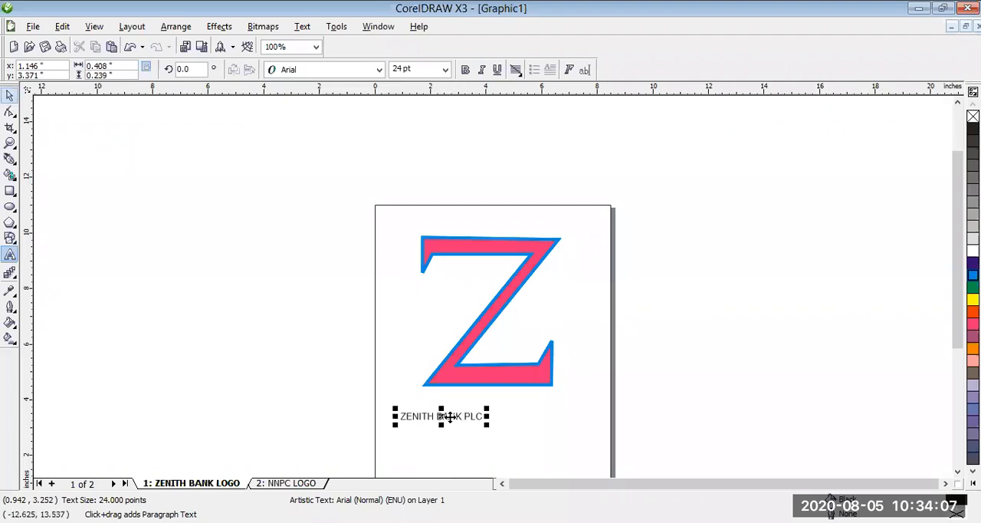
- Set the ZENITH BANK PLC text to 36 pt and centre it directly beneath the Z
drag(457, 414, 478, 414)
click(445, 71)
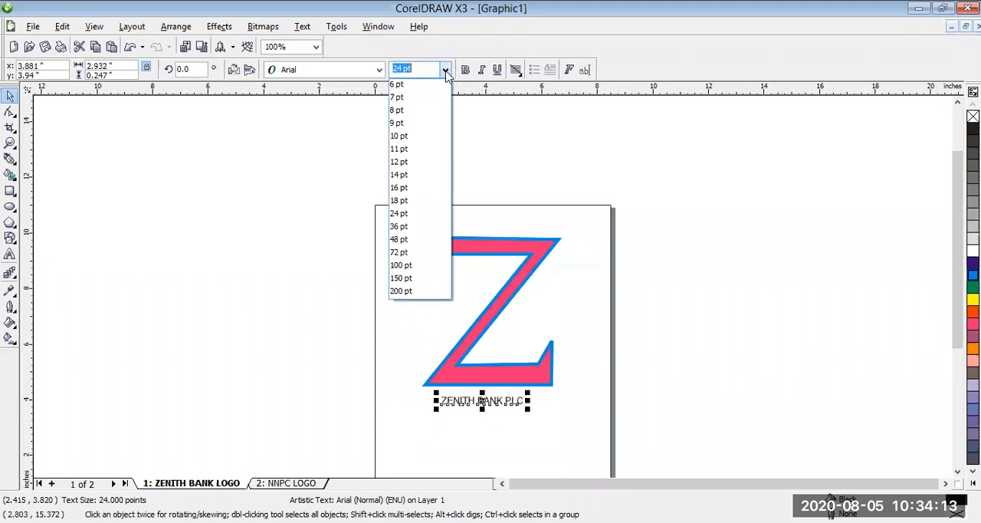
click(402, 214)
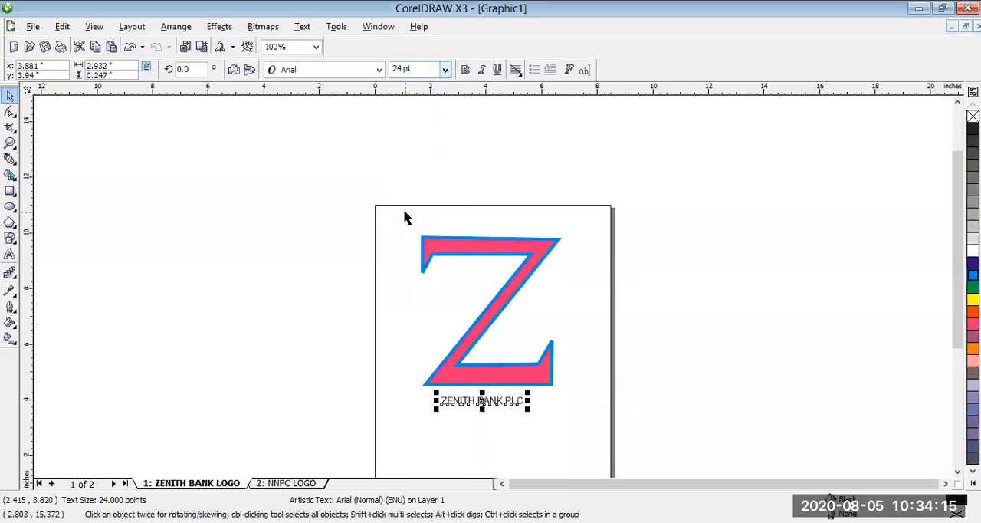
click(446, 70)
click(410, 226)
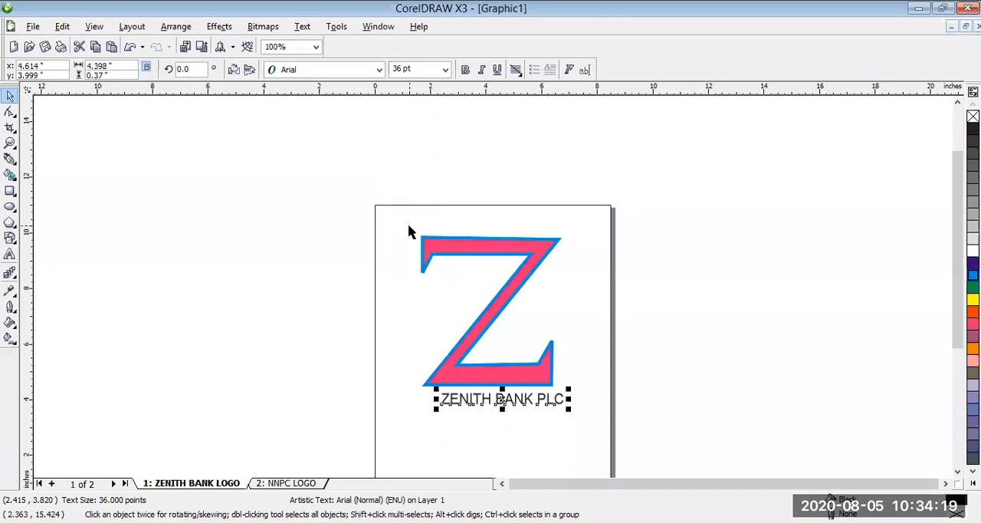
drag(503, 404, 487, 402)
click(720, 416)
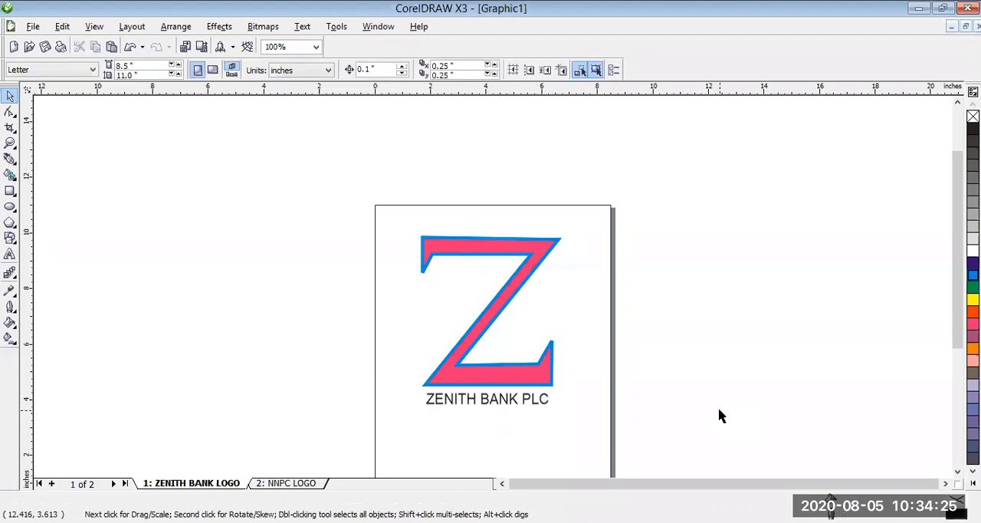
- Give the ZENITH BANK PLC text a Magenta fill and outline and make it bold
click(511, 397)
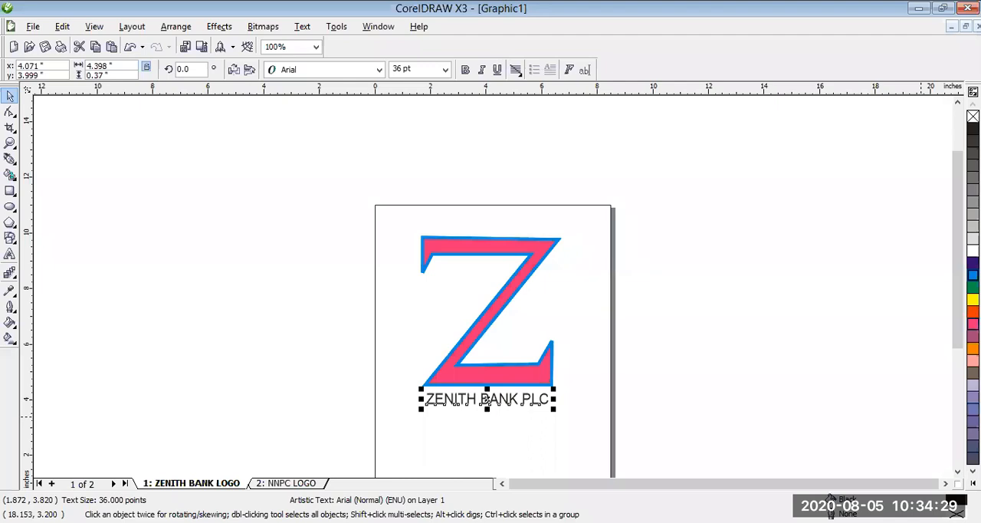
click(972, 324)
right_click(972, 324)
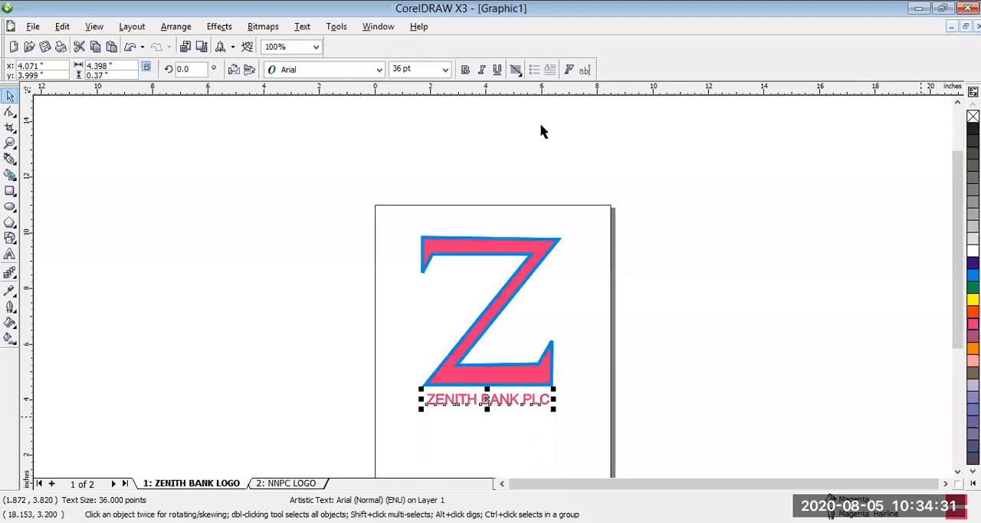
click(466, 70)
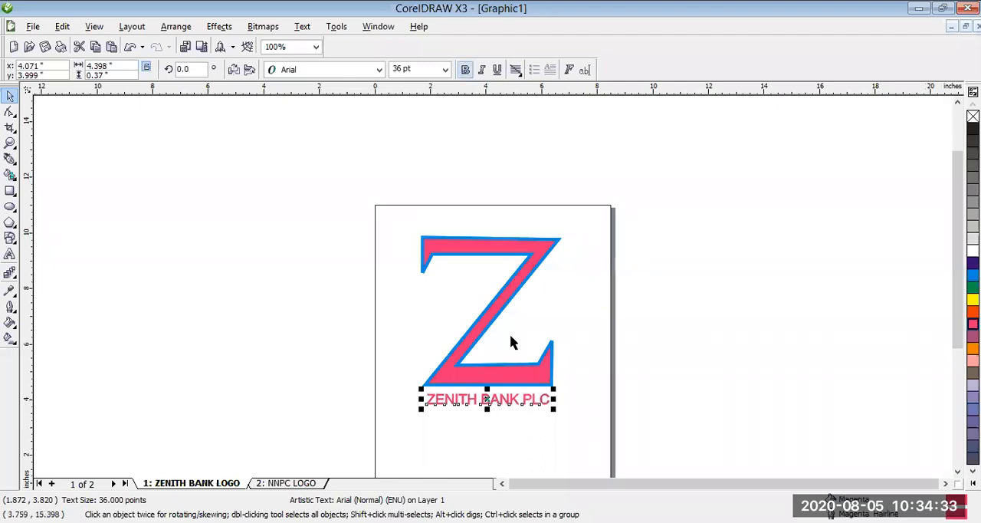
click(685, 370)
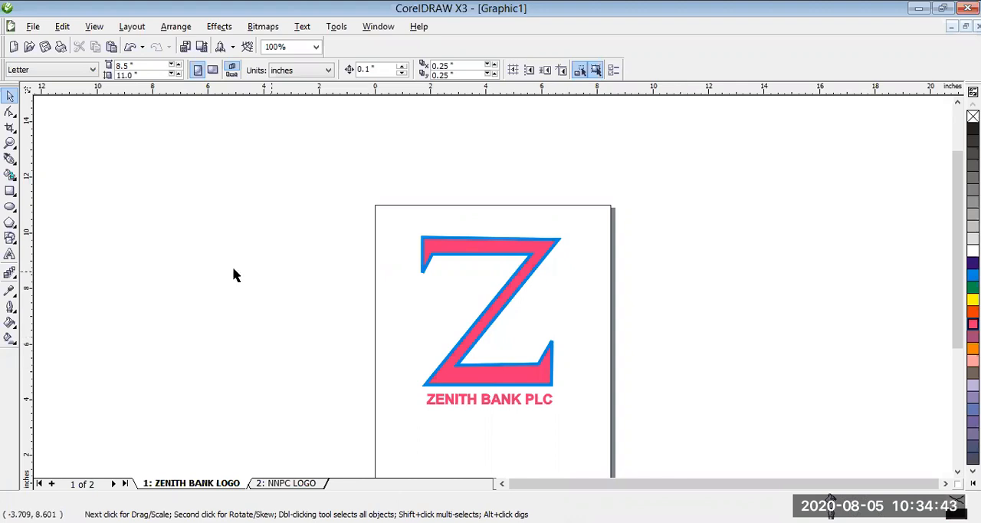
- Draw a closed five-node half-Z with the Pen tool beside the page, about 5.3 by 5.9 inches, with a pointed diagonal
click(10, 159)
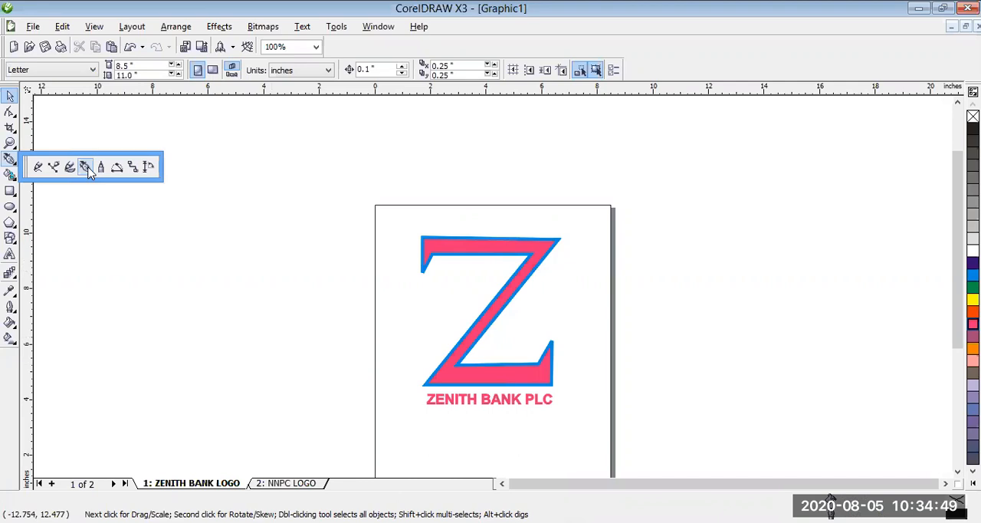
click(85, 167)
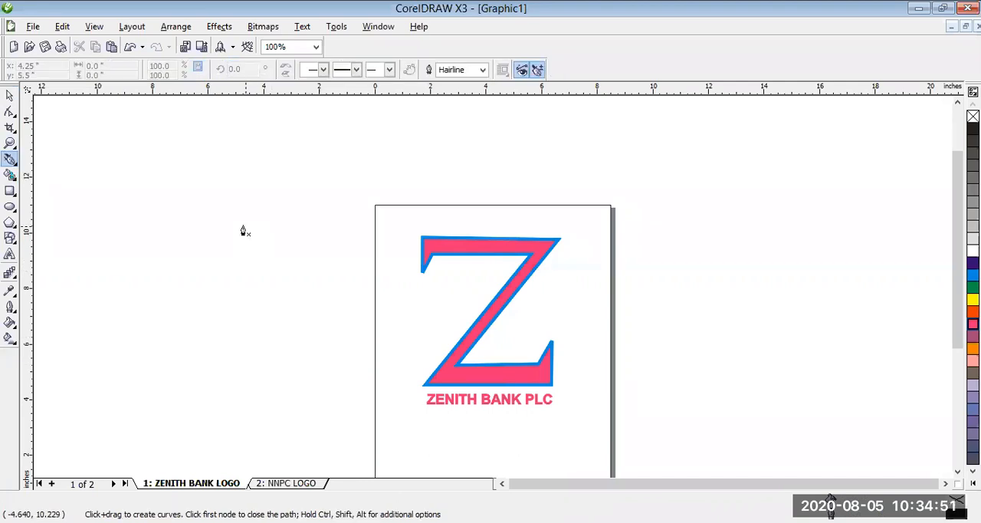
click(167, 217)
click(167, 198)
click(305, 197)
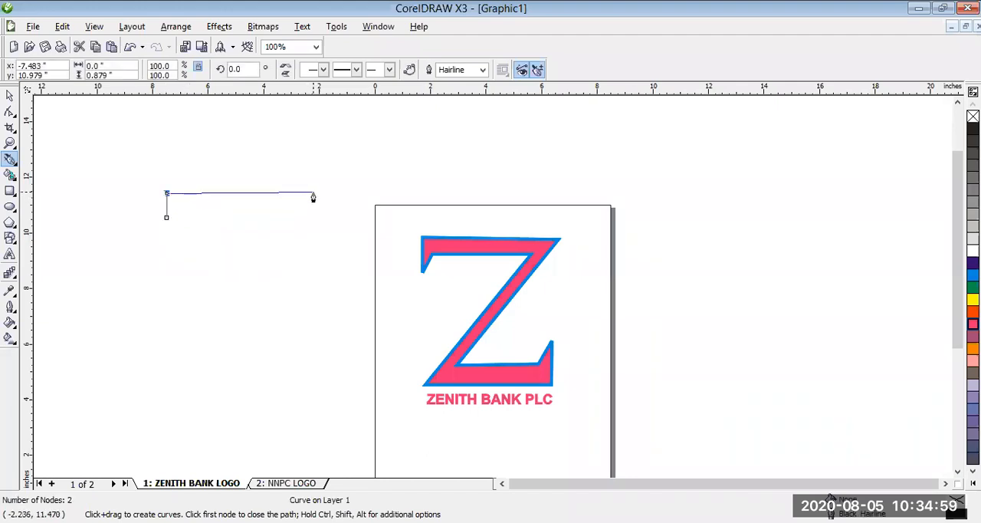
click(313, 193)
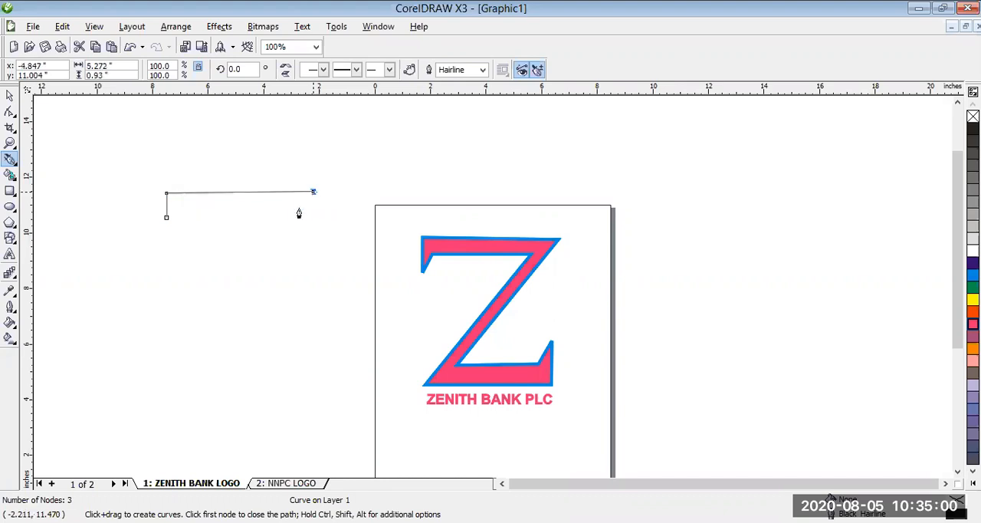
click(166, 355)
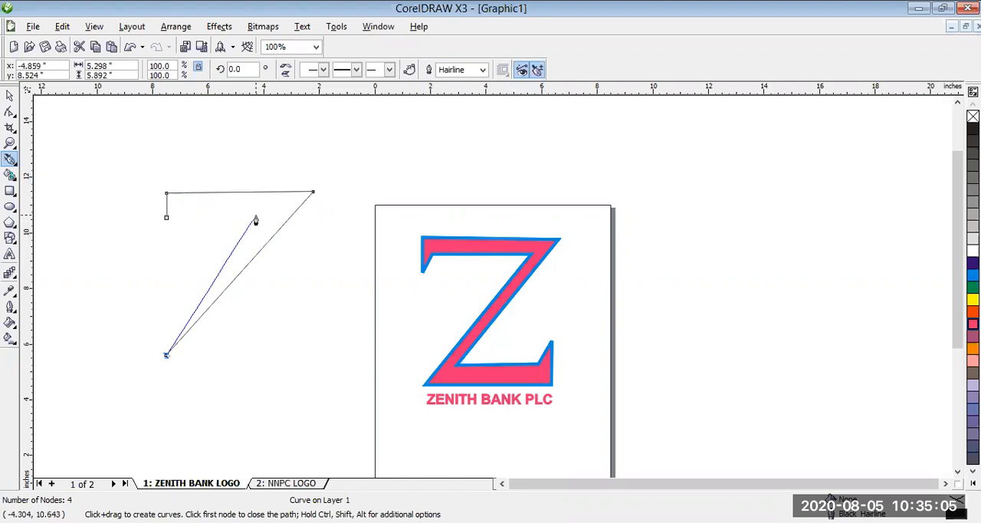
click(255, 220)
click(168, 220)
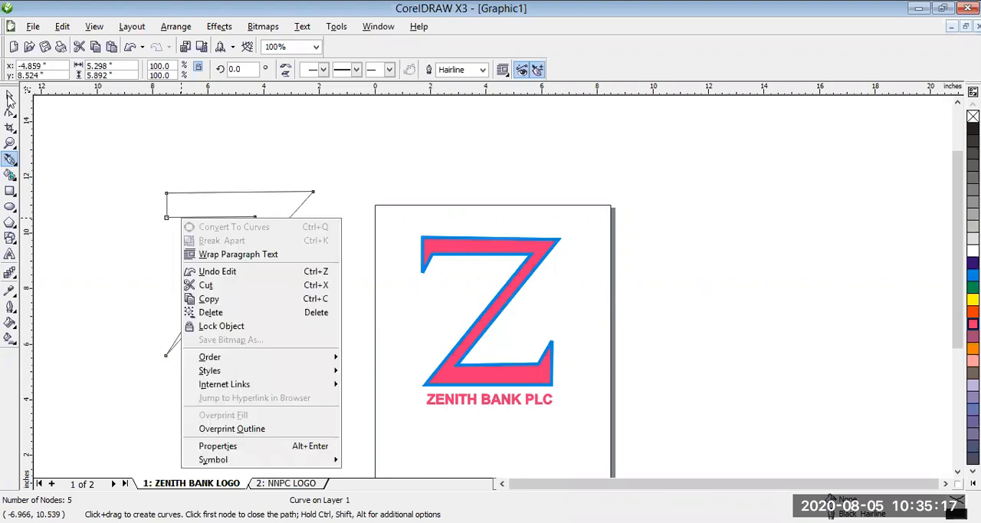
- Add a node near the outer end of the half-Z bar's lower edge and pull the end corner down into a pointed serif
click(9, 113)
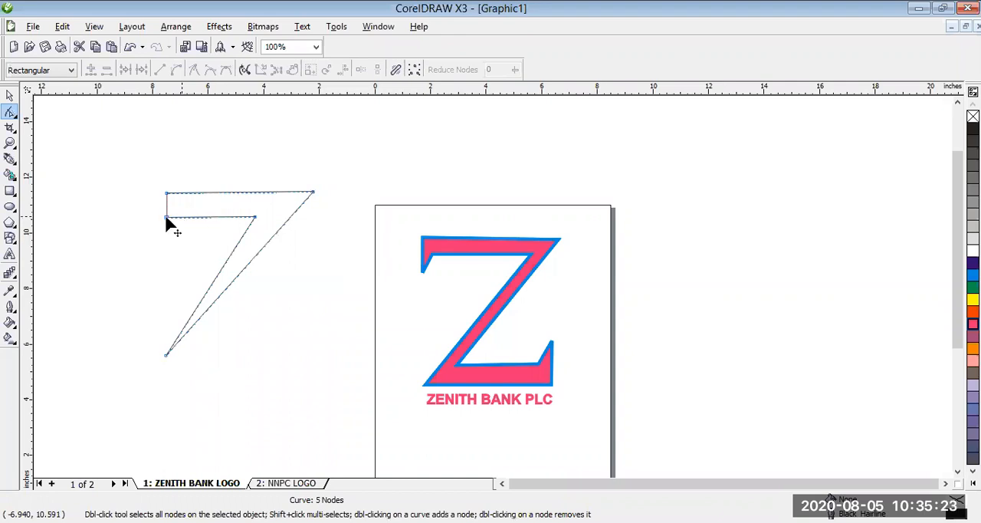
double_click(182, 217)
drag(167, 217, 165, 238)
click(10, 95)
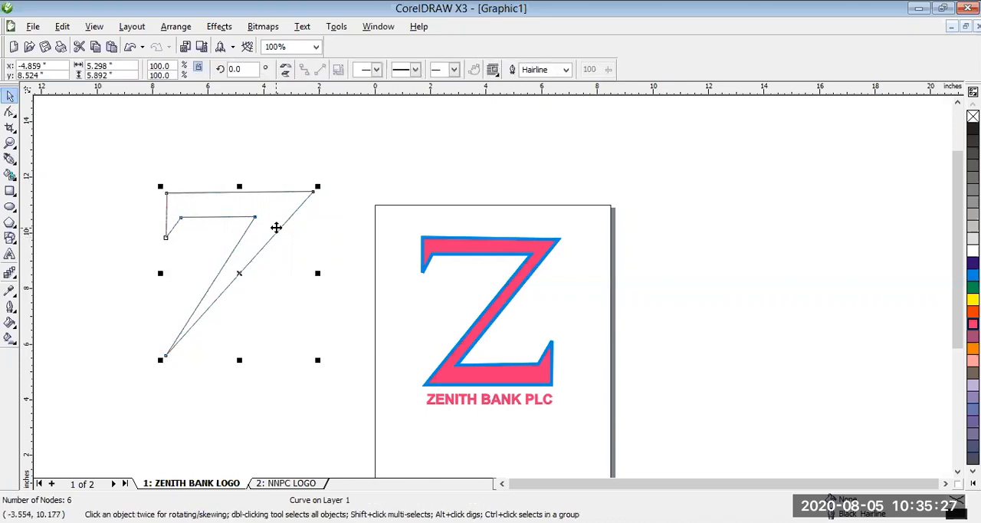
- Shift the half-Z slightly up towards the page, give it an Orange fill and outline, and scale it to about 73.2%
drag(276, 228, 286, 222)
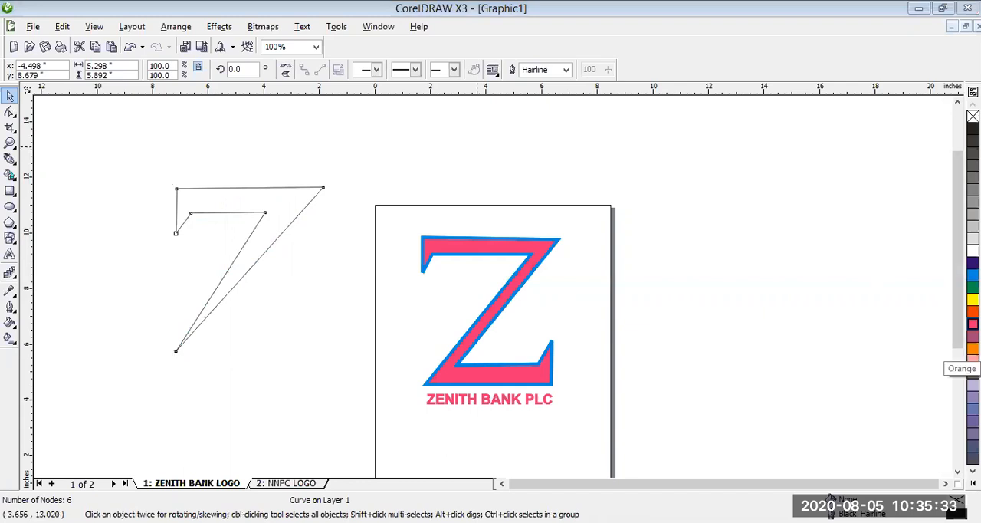
drag(972, 349, 249, 268)
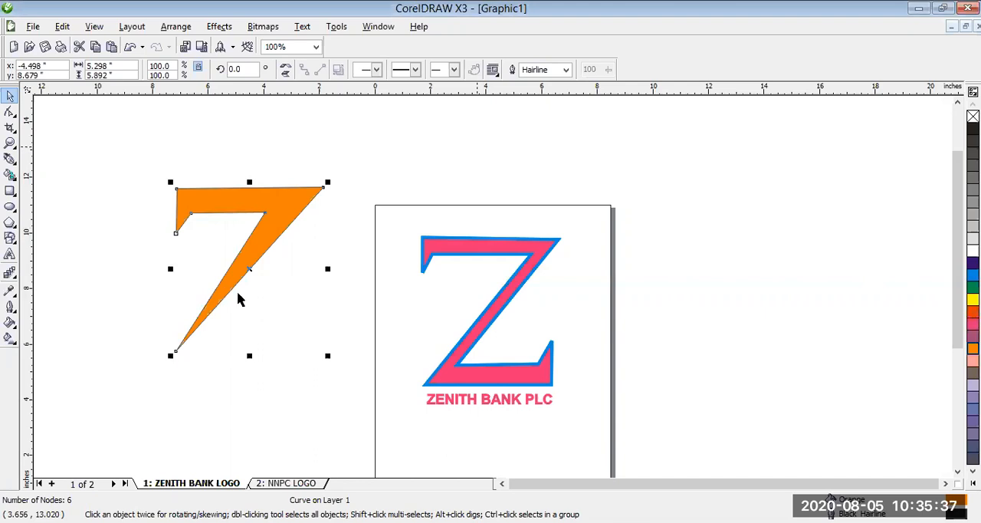
drag(328, 356, 300, 318)
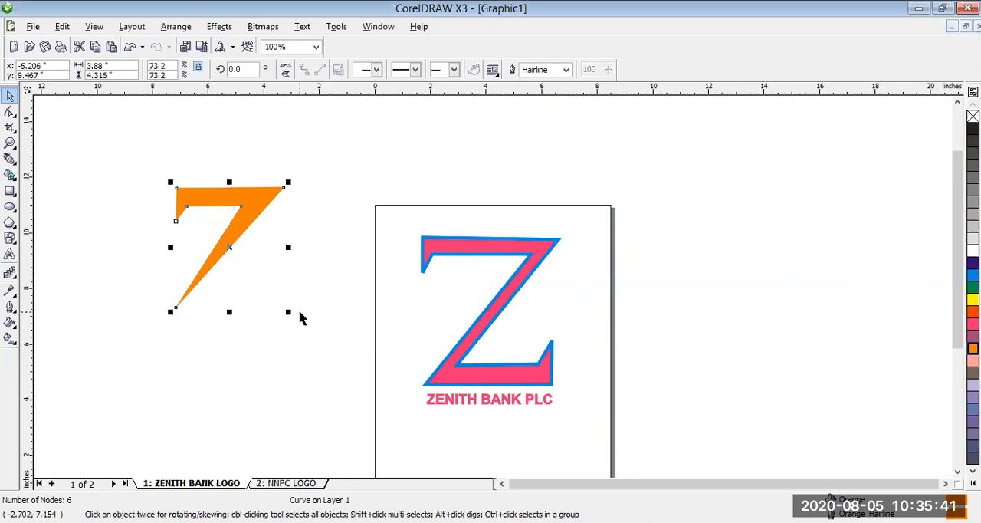
- Duplicate the orange half-Z, rotate the copy 180°, and fit it against the original with a thin diagonal gap to complete the Z
key(ctrl+d)
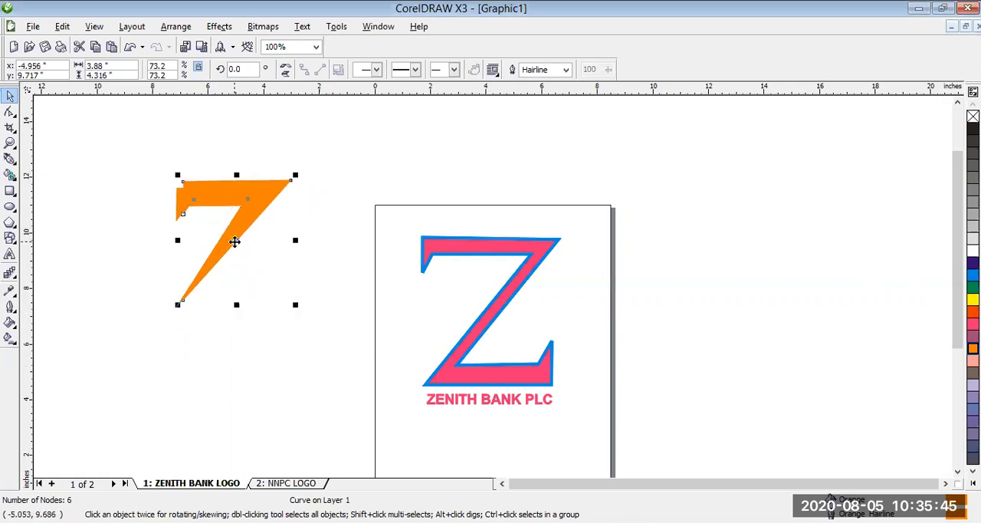
drag(235, 242, 236, 308)
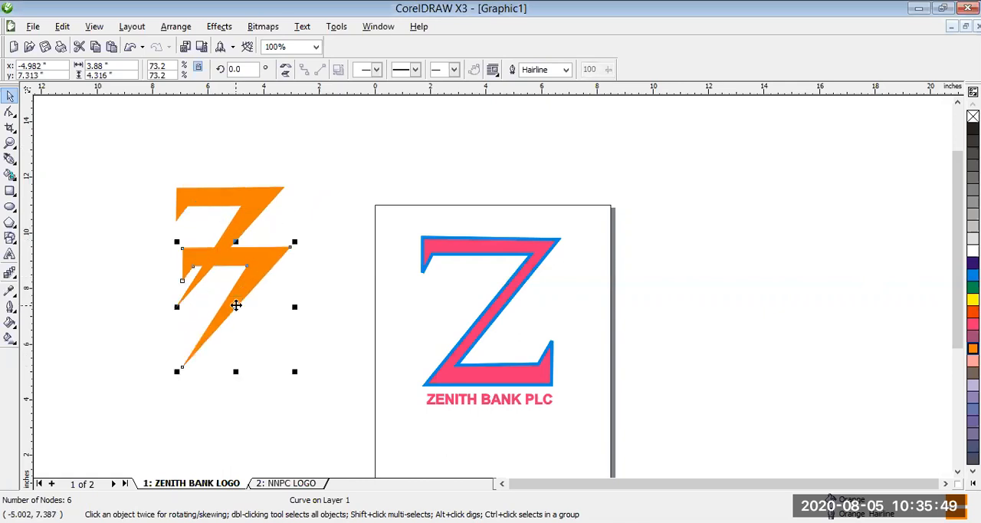
click(237, 236)
drag(324, 266, 175, 373)
click(241, 317)
drag(234, 307, 232, 249)
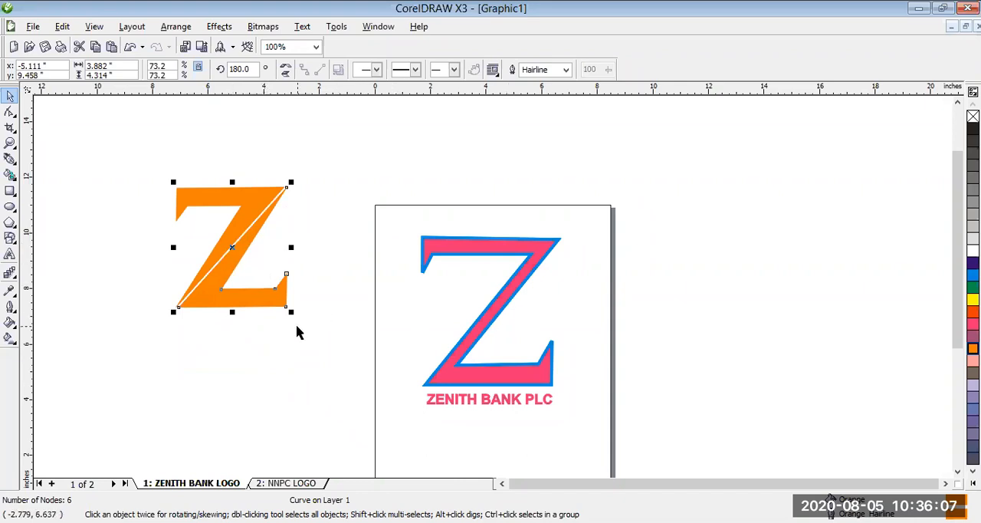
- Duplicate the ZENITH BANK PLC text and place the copy directly below the orange Z
drag(629, 380, 399, 429)
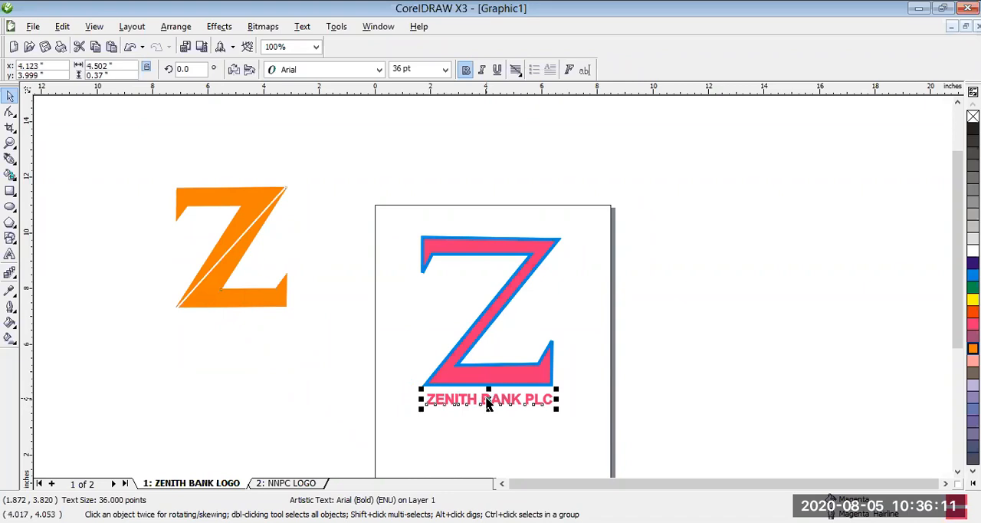
key(ctrl+d)
drag(494, 387, 229, 313)
key(Escape)
- Move the two orange Z halves and their caption apart to show the separate pieces, and undo these moves
drag(228, 227, 198, 204)
drag(241, 247, 271, 235)
drag(244, 305, 236, 332)
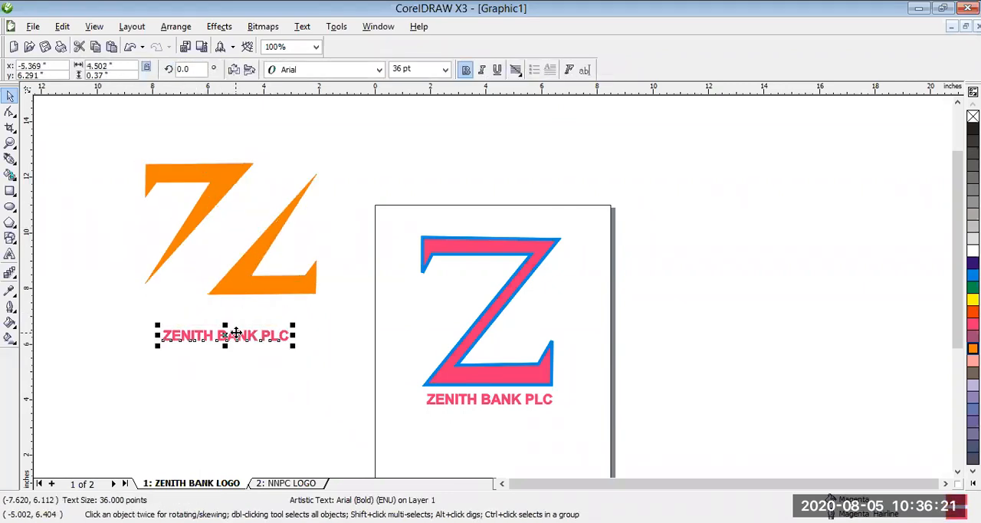
key(ctrl+z)
key(ctrl+z)
key(ctrl+z)
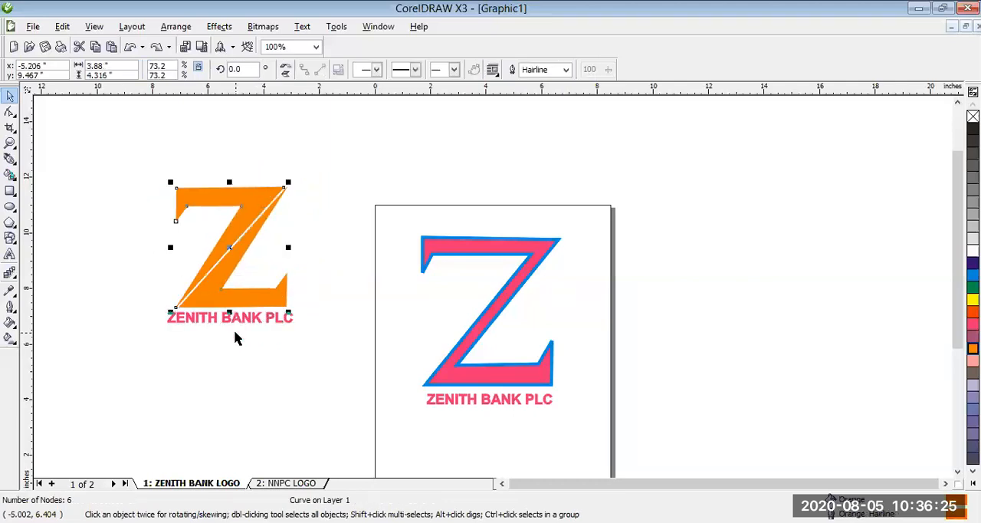
- Group the two orange Z halves with their caption and move the group slightly up and away from the page
click(140, 164)
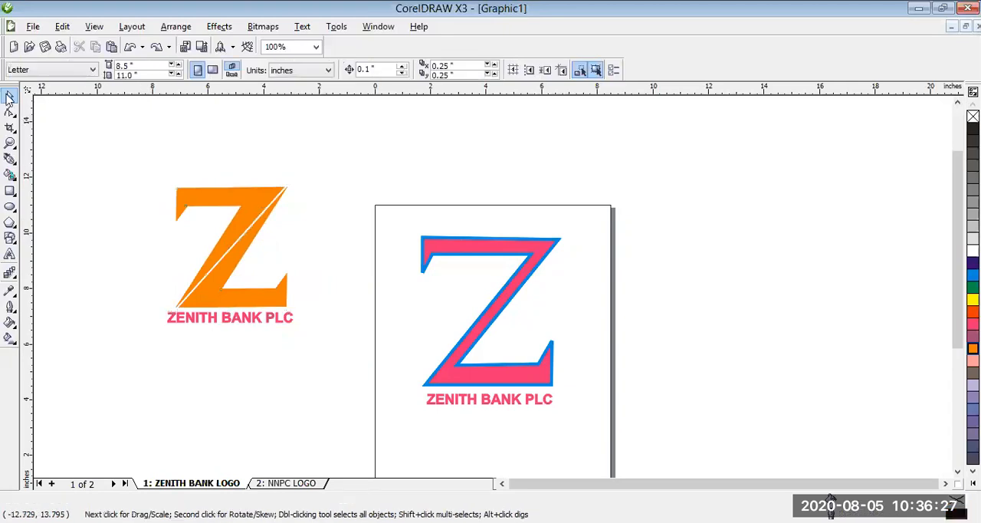
drag(121, 158, 325, 368)
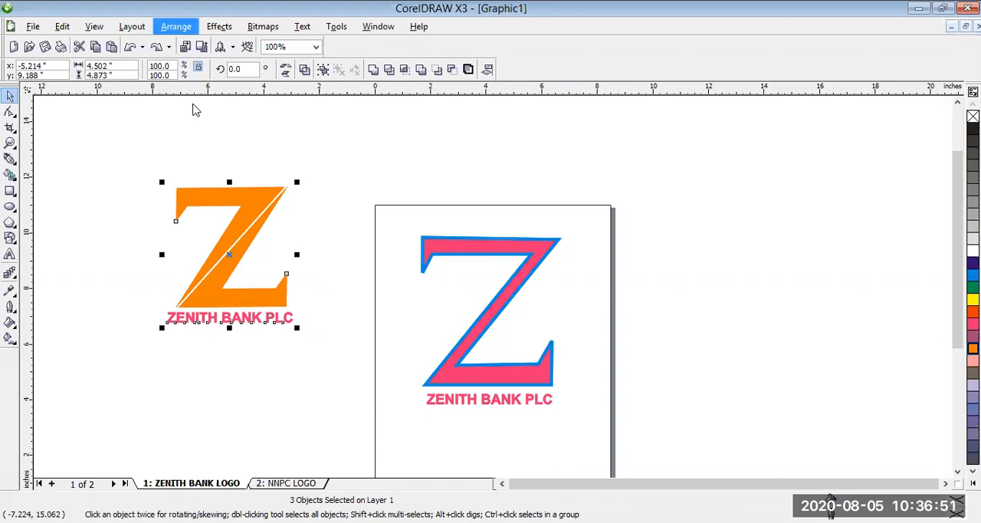
key(ctrl+g)
mouse_move(220, 254)
mouse_down()
mouse_move(240, 255)
mouse_move(207, 241)
mouse_up()
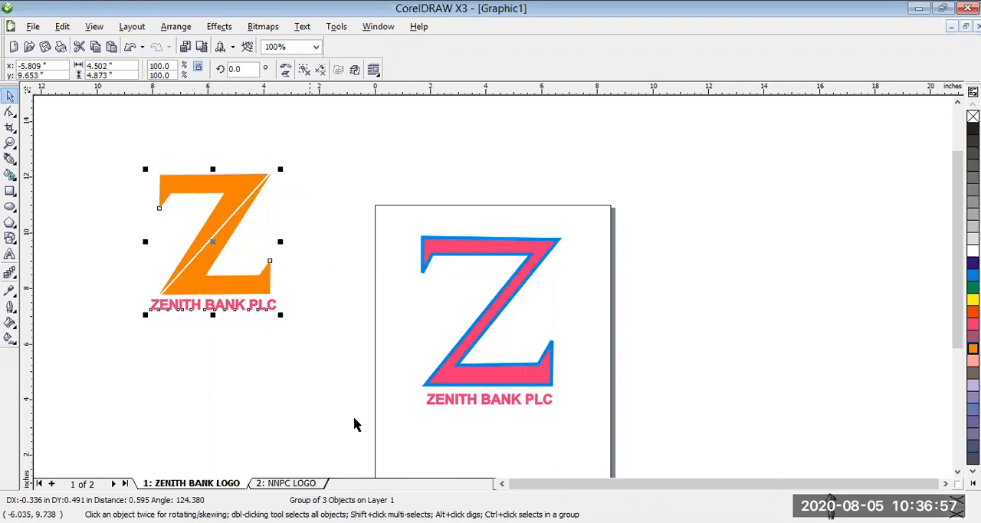
- Shrink the pink Z logo to about 63.5% and stack it above the orange Z logo within the ZENITH BANK LOGO page
click(278, 484)
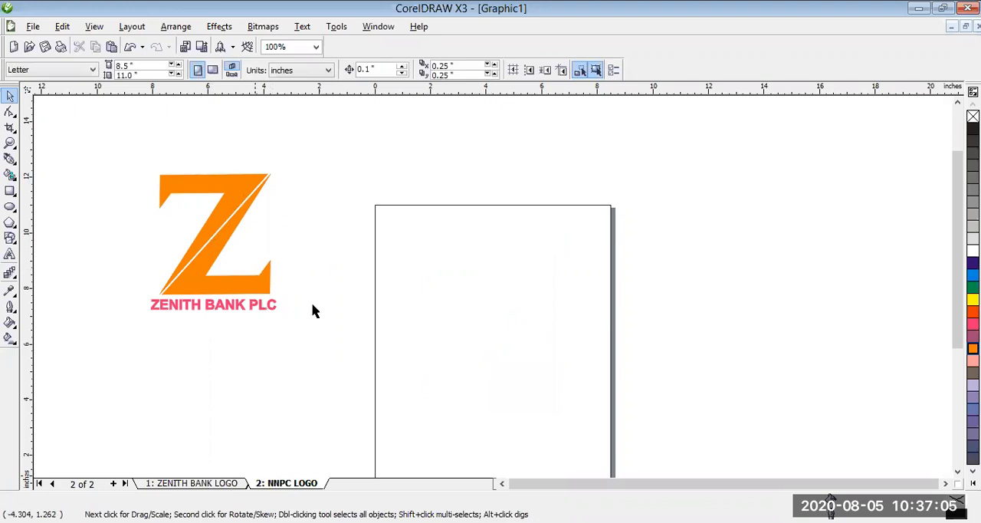
key(Page_Up)
drag(483, 465, 483, 413)
drag(580, 335, 513, 275)
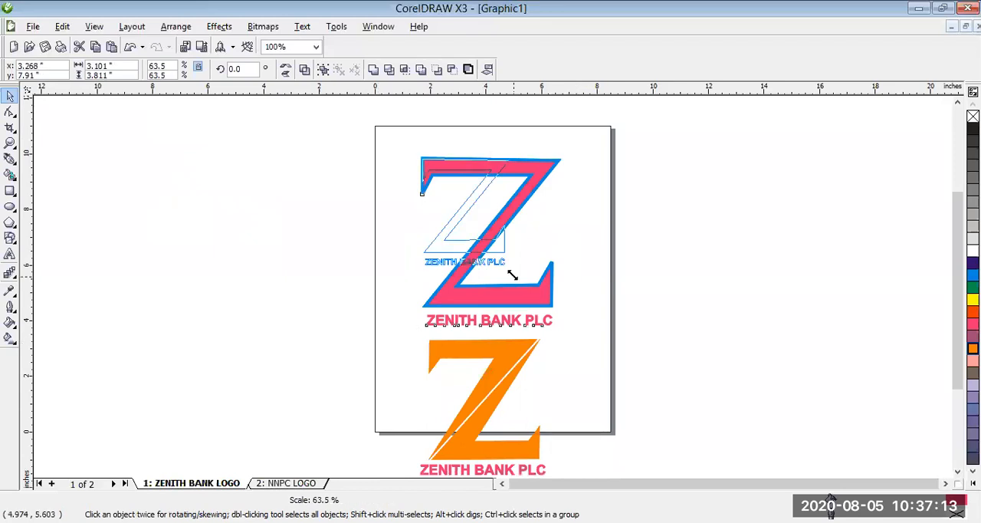
drag(473, 242, 499, 227)
drag(487, 399, 492, 301)
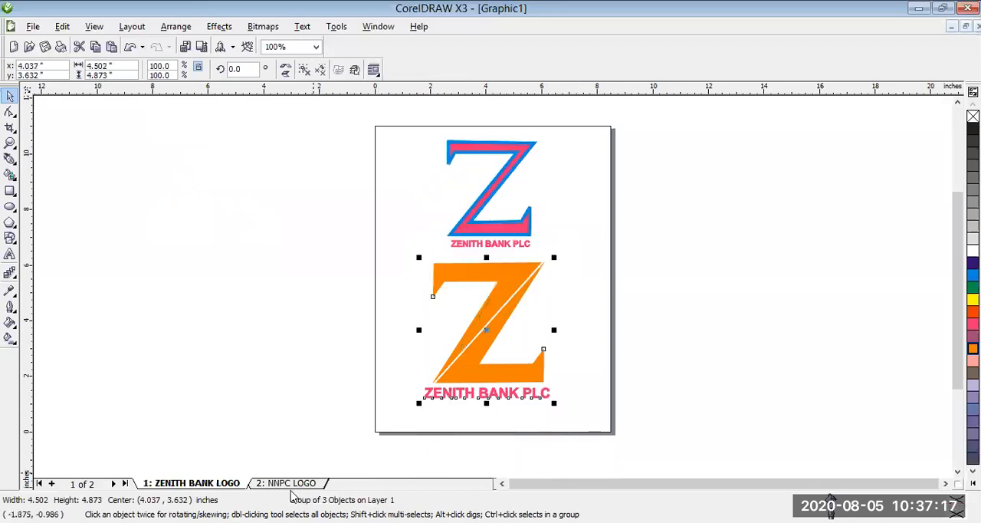
click(293, 486)
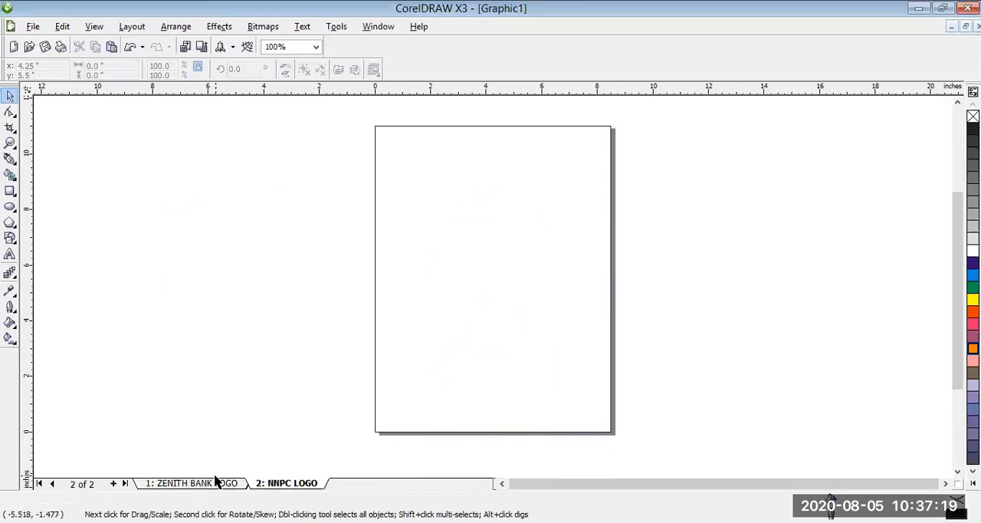
click(217, 486)
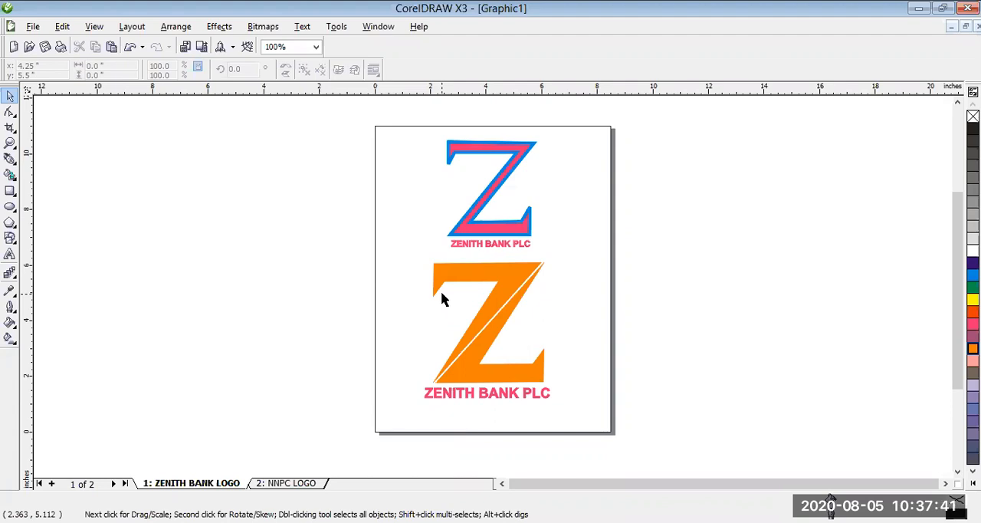
drag(445, 282, 443, 286)
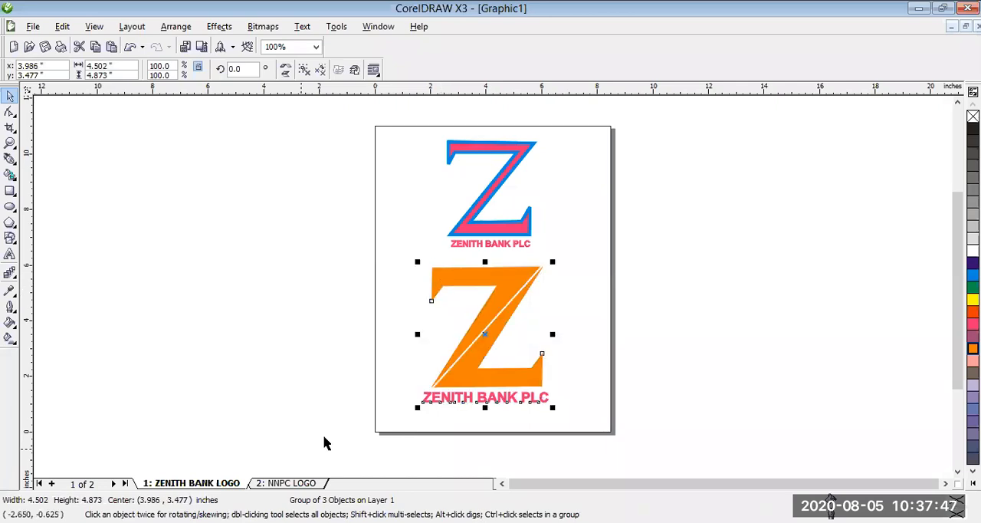
- On the NNPC LOGO page, draw an upright rectangle about 0.52 by 5.84 inches and move it near the page's centre
click(303, 483)
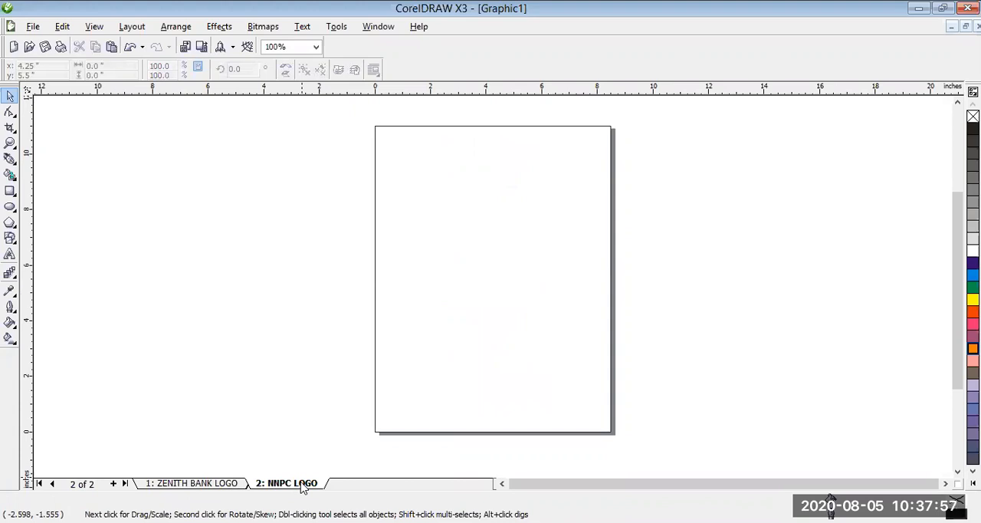
click(10, 190)
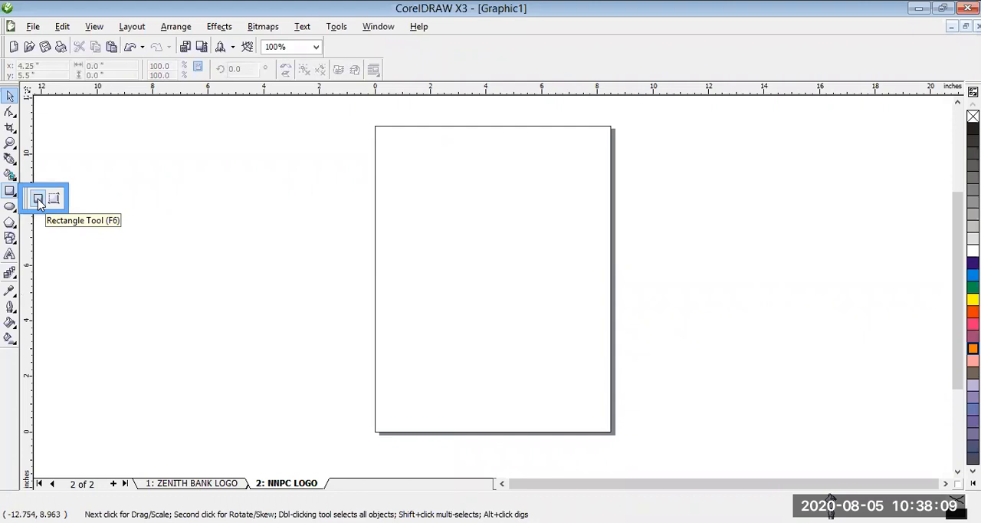
click(39, 201)
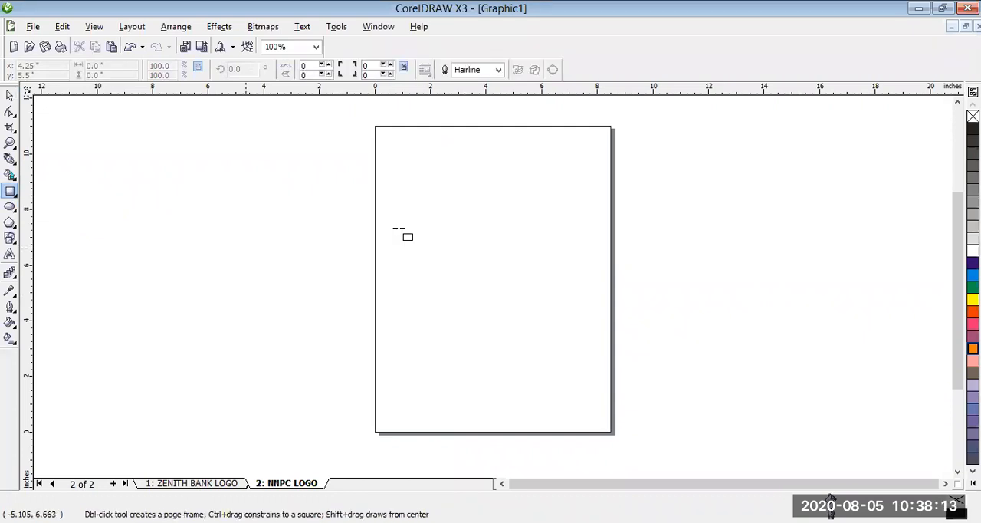
drag(452, 191, 461, 258)
drag(464, 338, 466, 353)
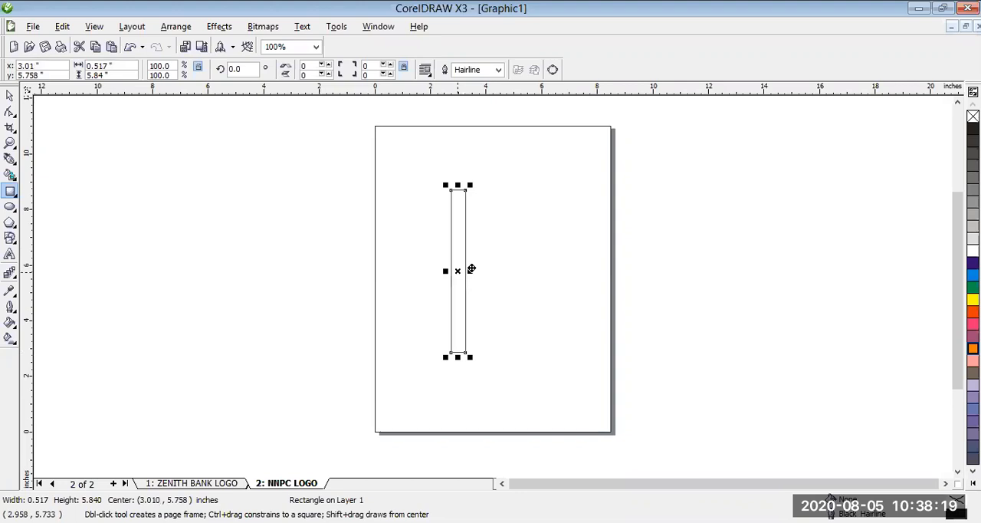
drag(472, 269, 478, 270)
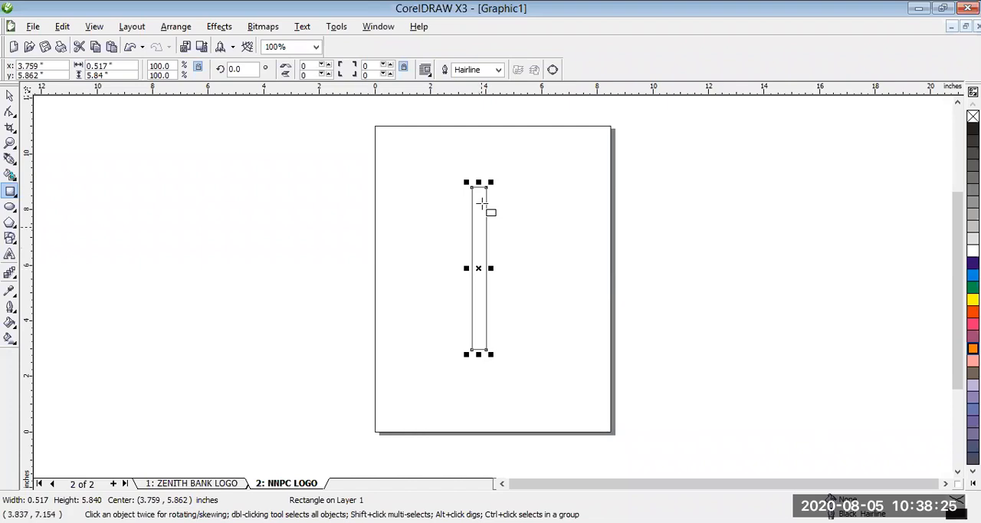
- Set the rectangle's outline width to 8.0 pt and enlarge it to about 0.72 by 6.18 inches
click(498, 70)
click(473, 121)
click(499, 70)
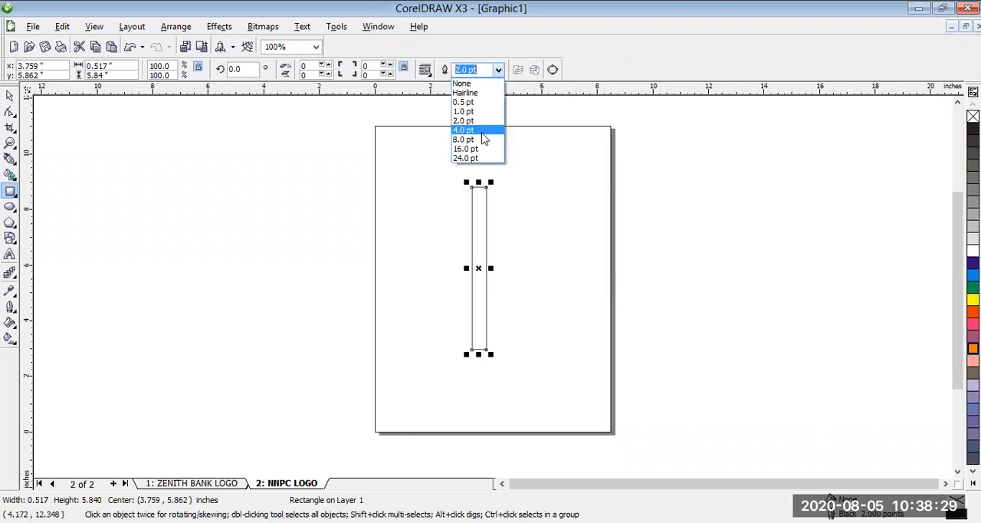
click(485, 138)
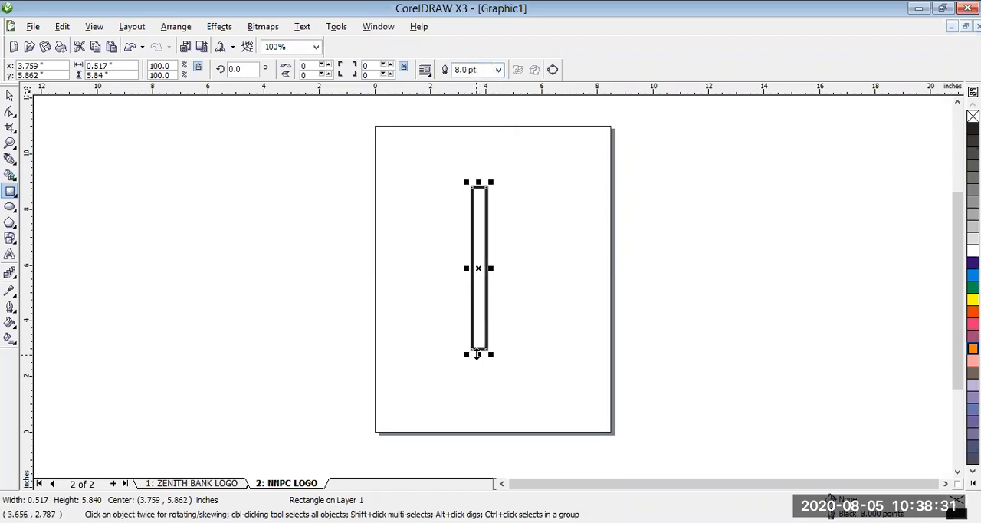
drag(466, 268, 460, 268)
drag(476, 353, 476, 366)
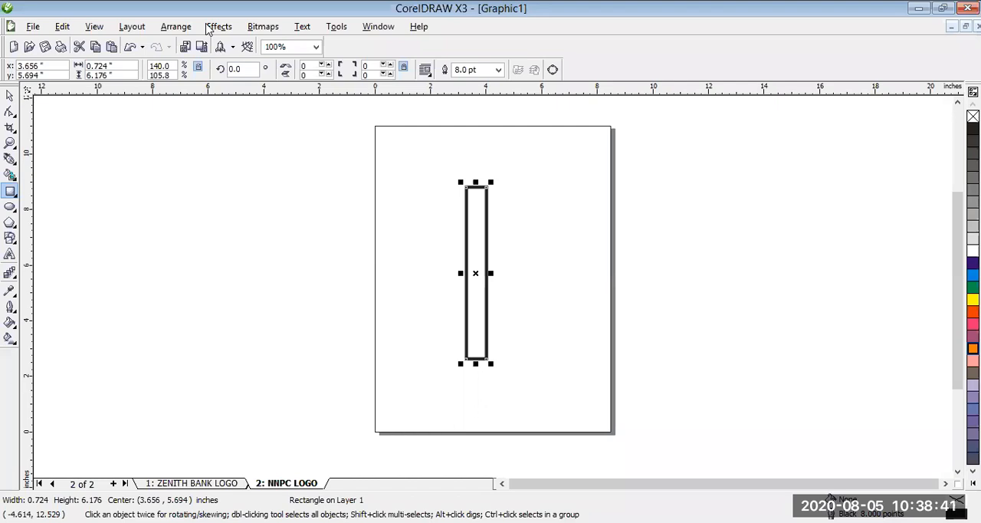
- Set up a Rotate transformation for the rectangle with a 30° angle about its own centre
click(182, 27)
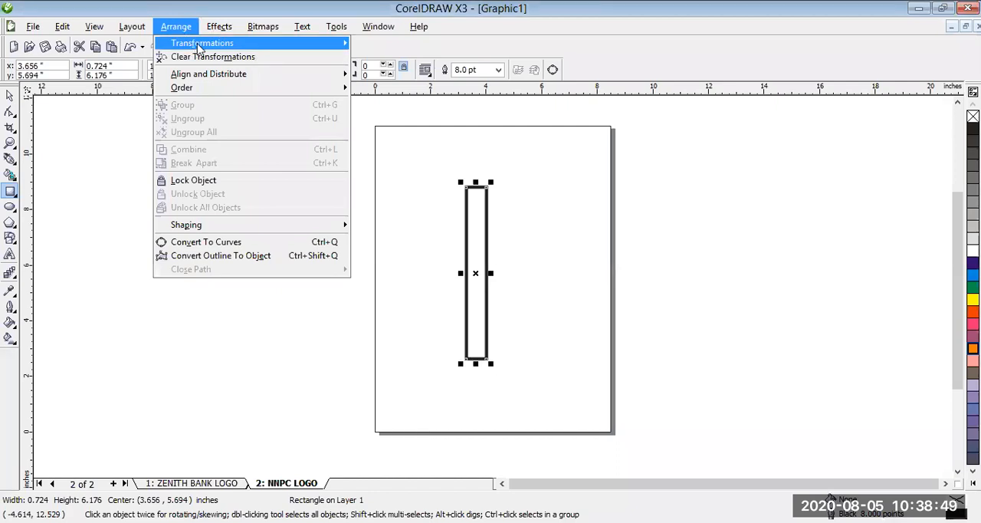
mouse_move(201, 48)
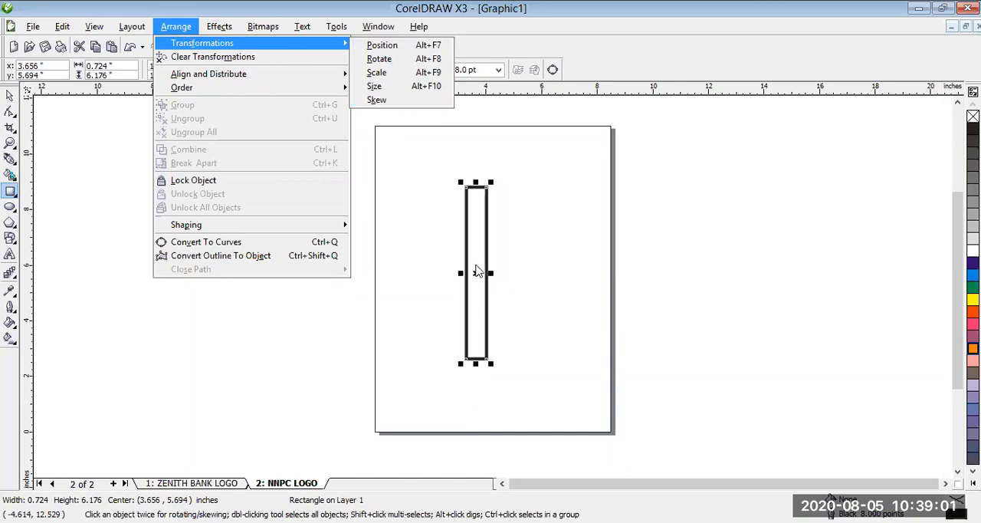
click(381, 59)
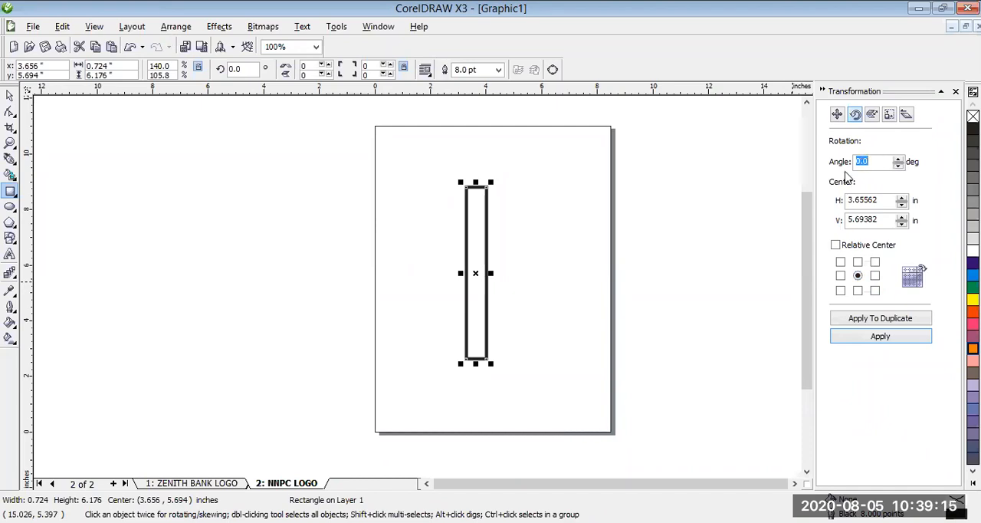
text(30)
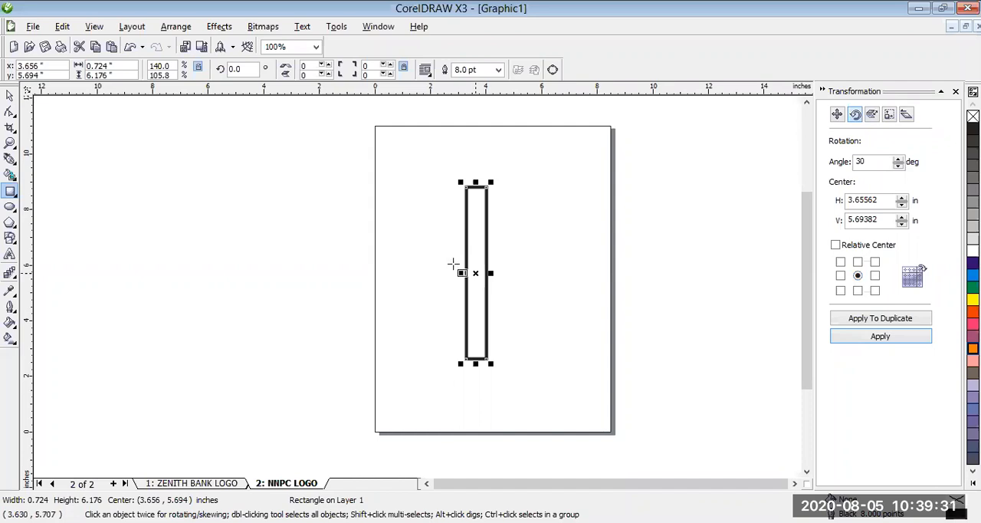
click(859, 277)
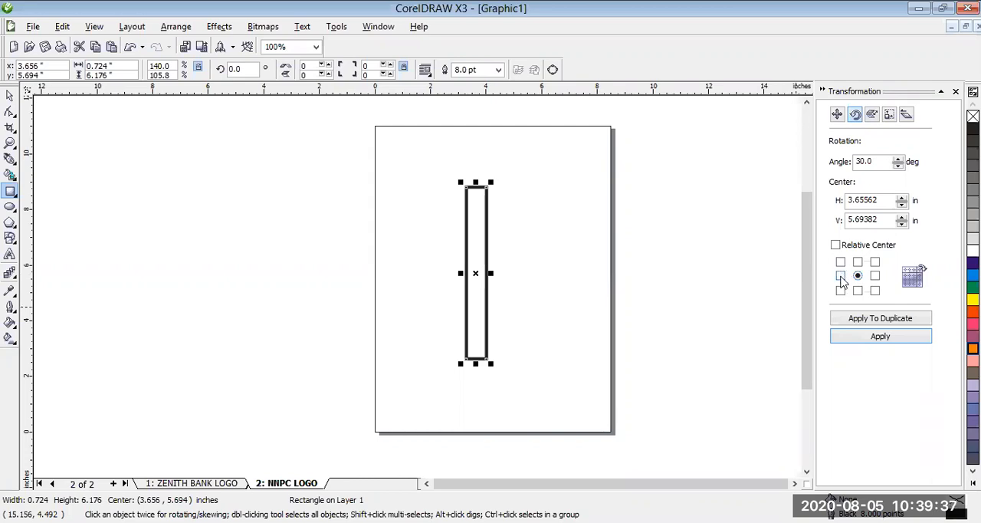
- Try duplicating the rectangle in 30° rotations about its lower-left corner, and undo the copies
click(841, 277)
click(841, 290)
click(865, 322)
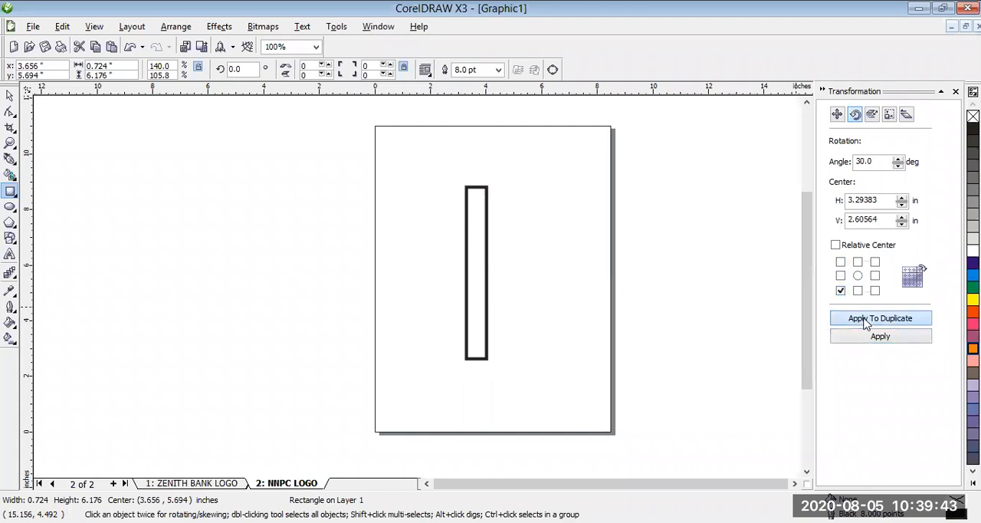
click(866, 323)
click(866, 323)
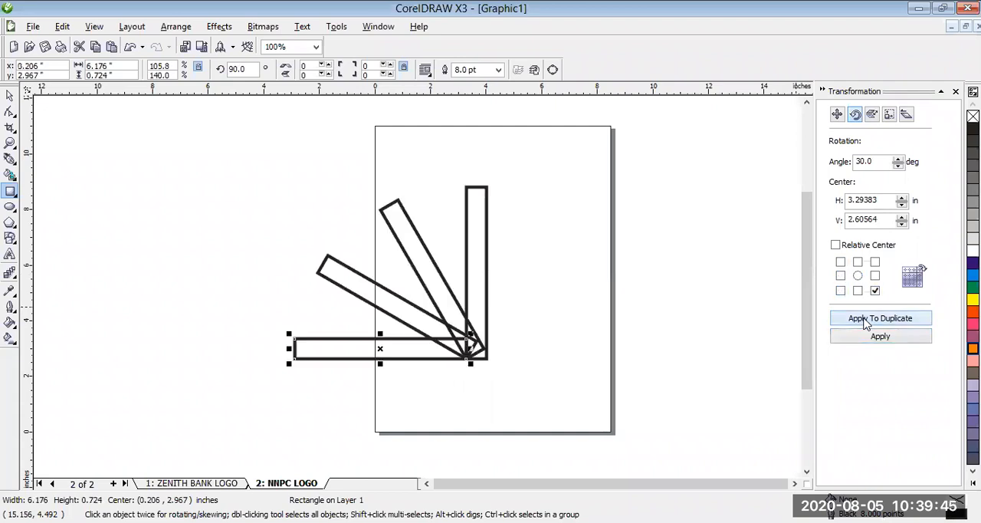
click(866, 323)
key(ctrl+z)
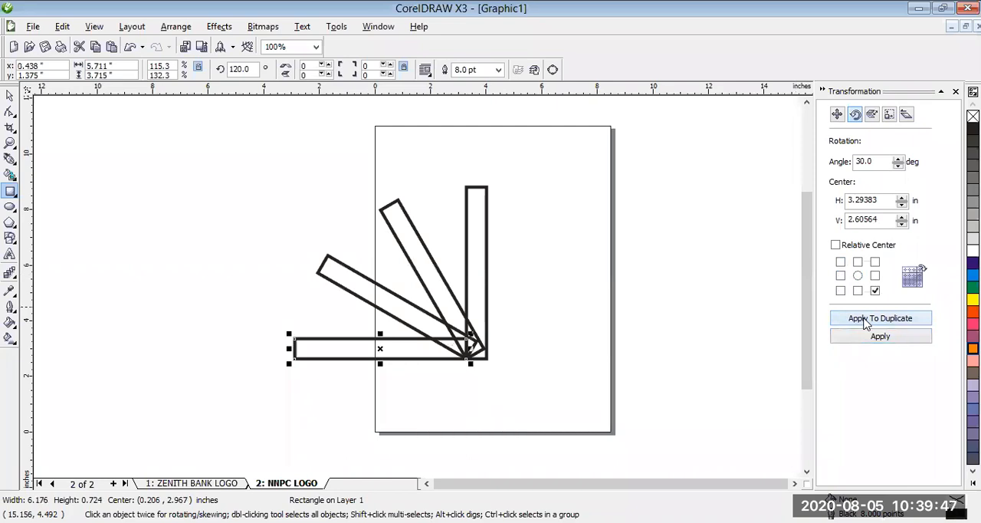
key(ctrl+z)
key(ctrl+z)
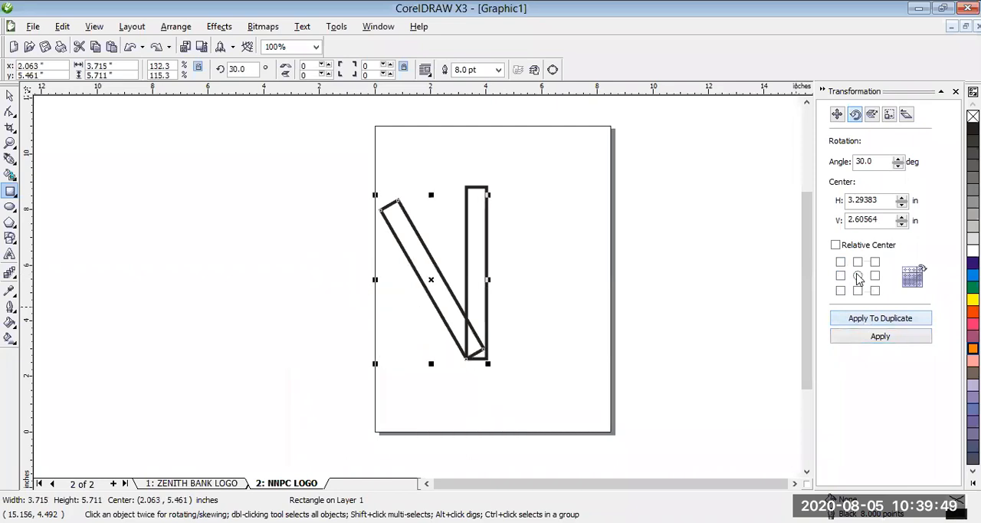
key(ctrl+z)
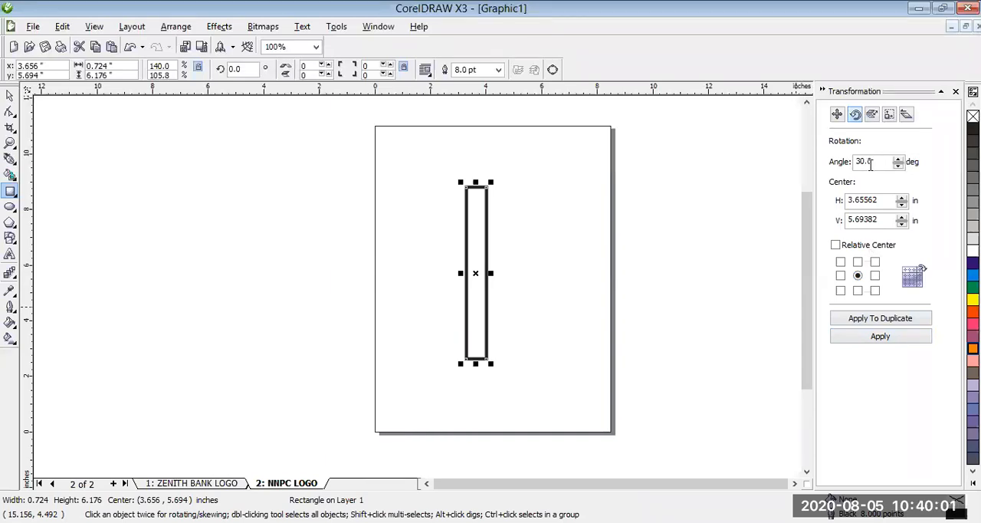
- Create five duplicates of the rectangle, each rotated a further 30° about the centre, to form a spoked wheel
click(884, 322)
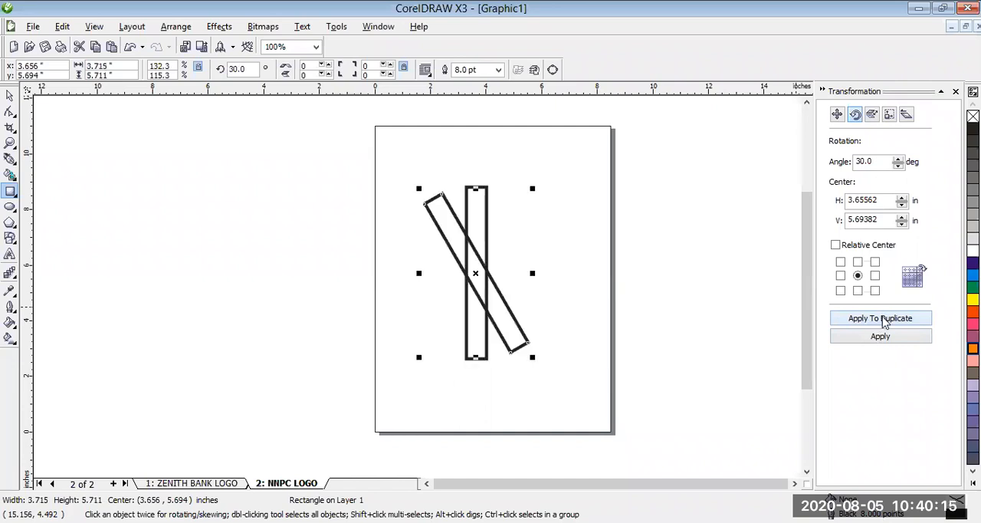
click(884, 322)
double_click(884, 322)
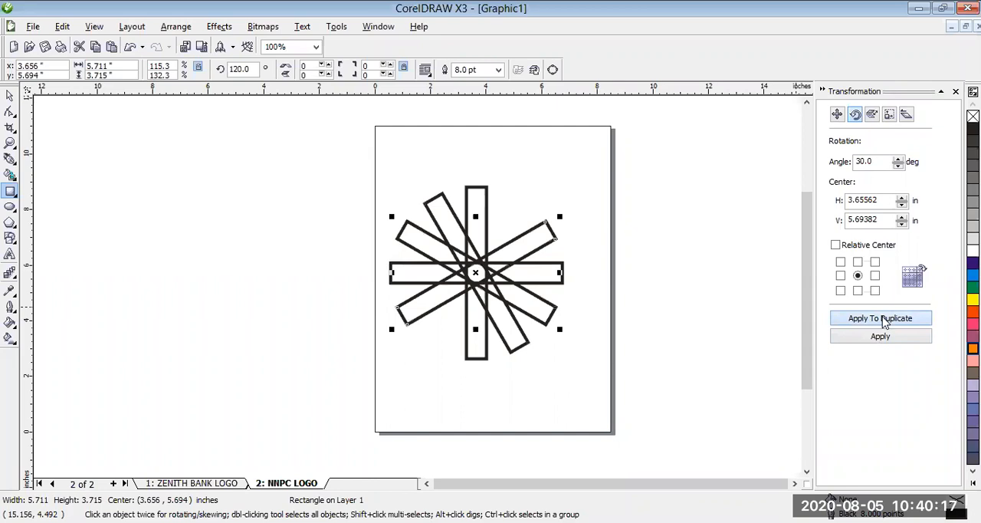
click(884, 322)
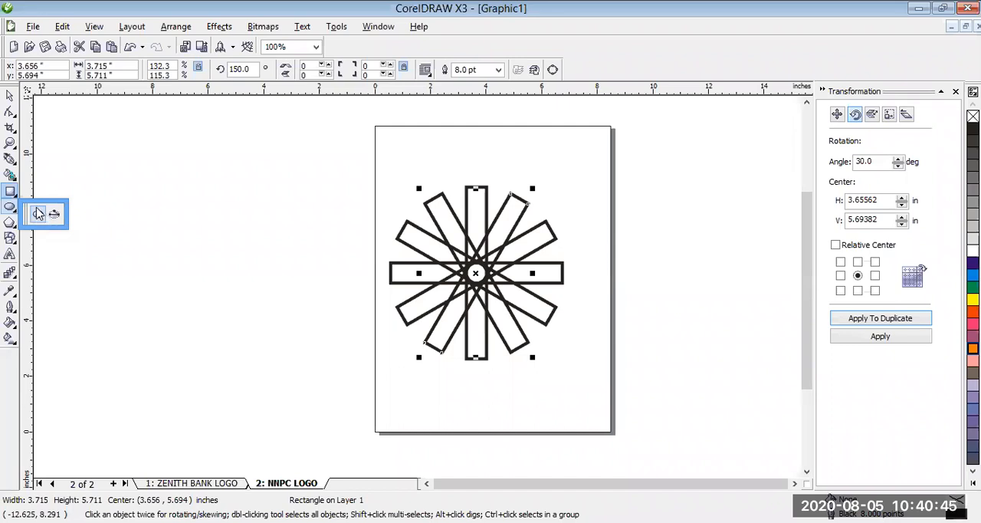
- Draw a perfect circle about 5.92 inches in diameter beside the page, discarding the first oval attempt
click(38, 216)
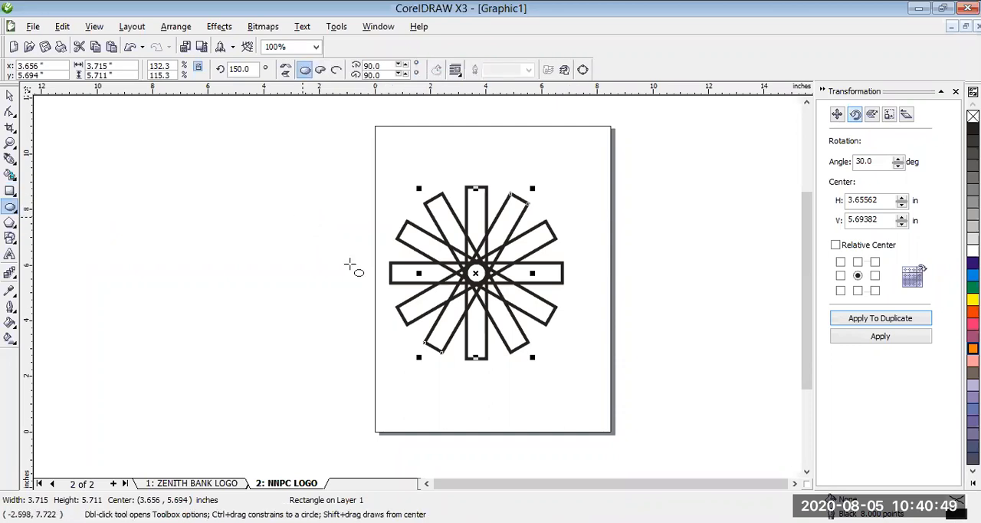
drag(369, 286, 450, 317)
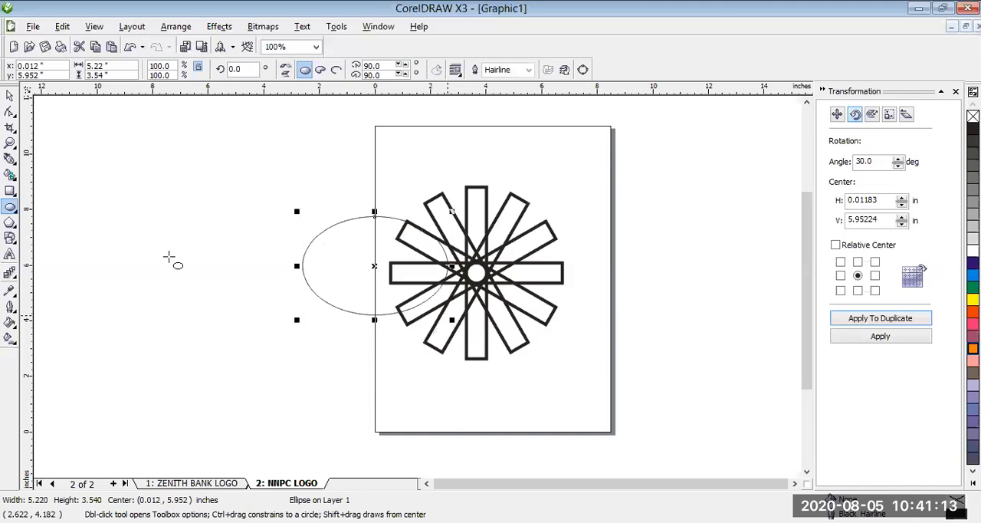
key(Delete)
drag(168, 189, 305, 354)
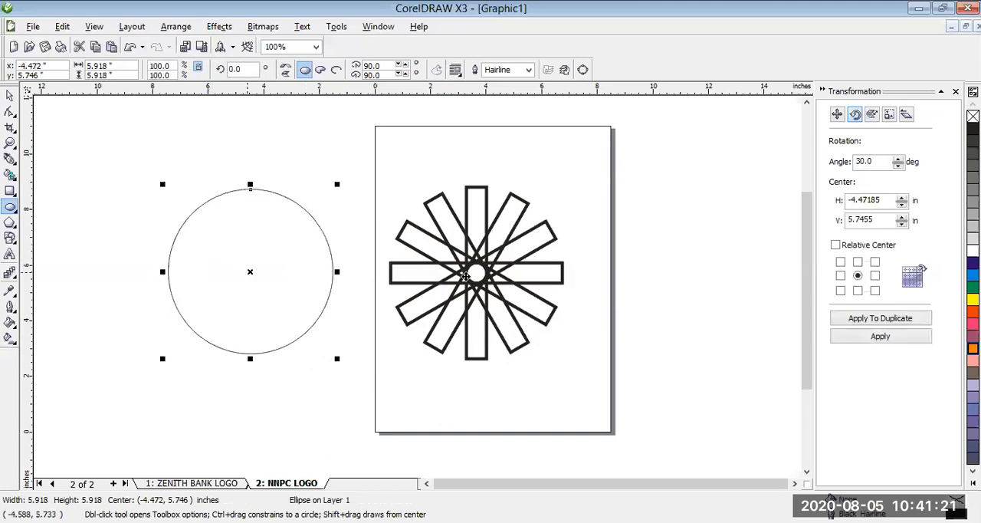
- Centre the circle over the spoked wheel at about 5.19 inches in diameter and set its outline width to 8.0 pt
drag(248, 272, 497, 276)
drag(556, 197, 535, 217)
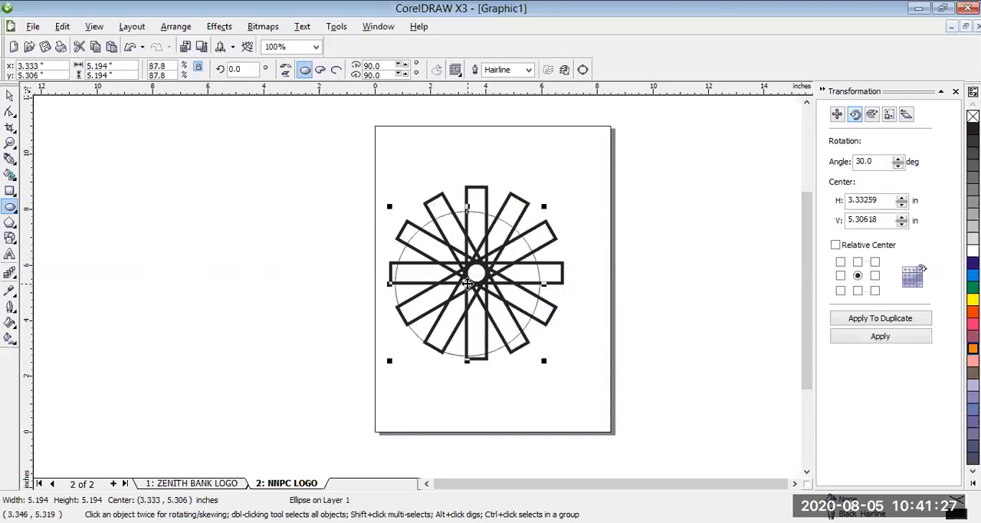
drag(468, 284, 477, 275)
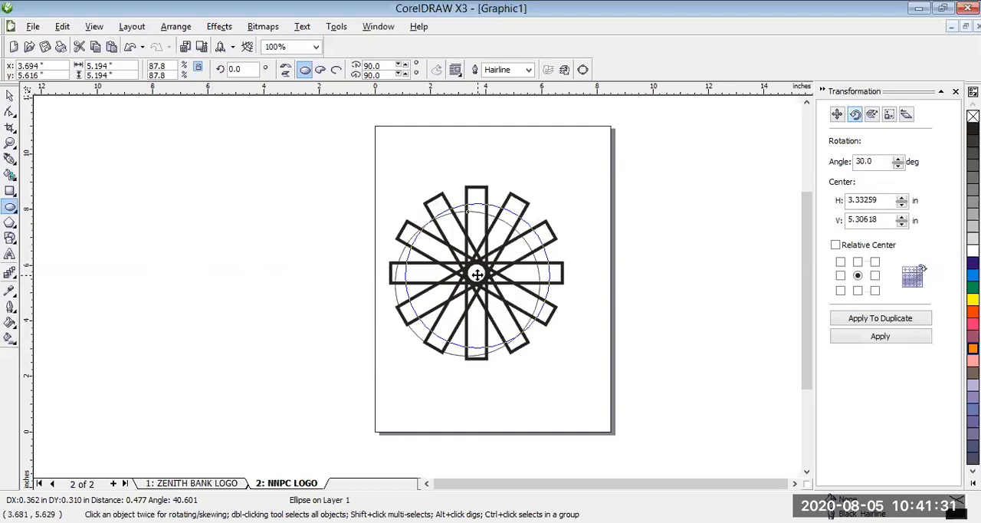
drag(477, 275, 477, 275)
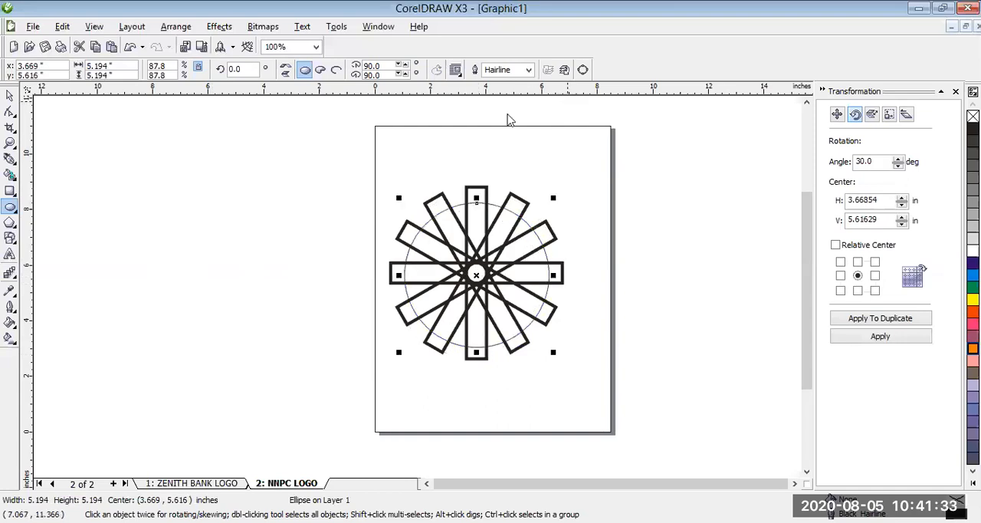
click(528, 70)
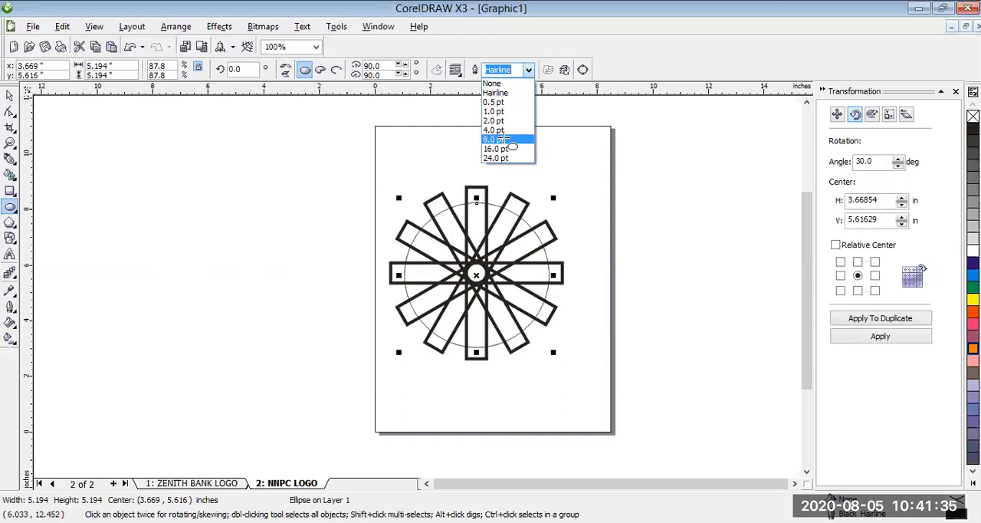
click(503, 139)
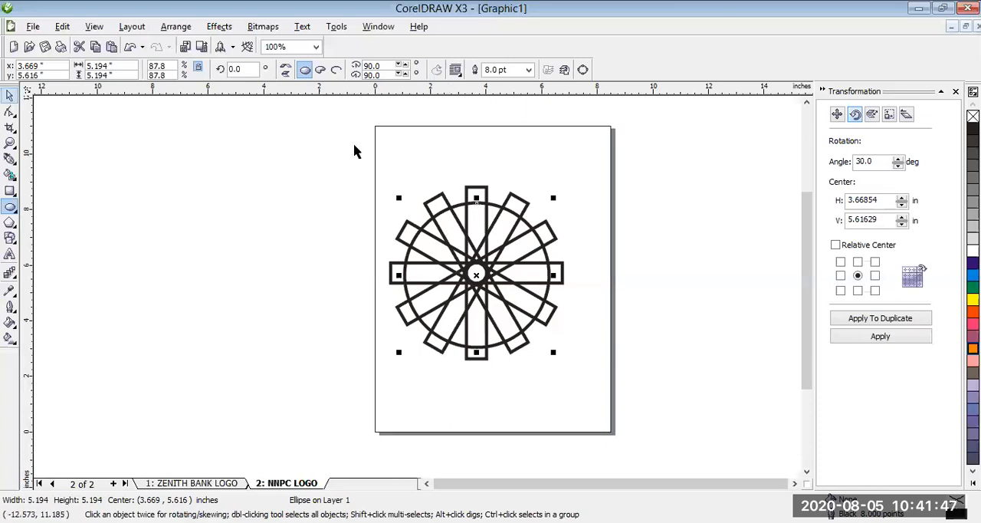
- Weld the spoked wheel and the circle into a single gear outline and move it towards the upper middle of the page
key(space)
drag(351, 146, 605, 406)
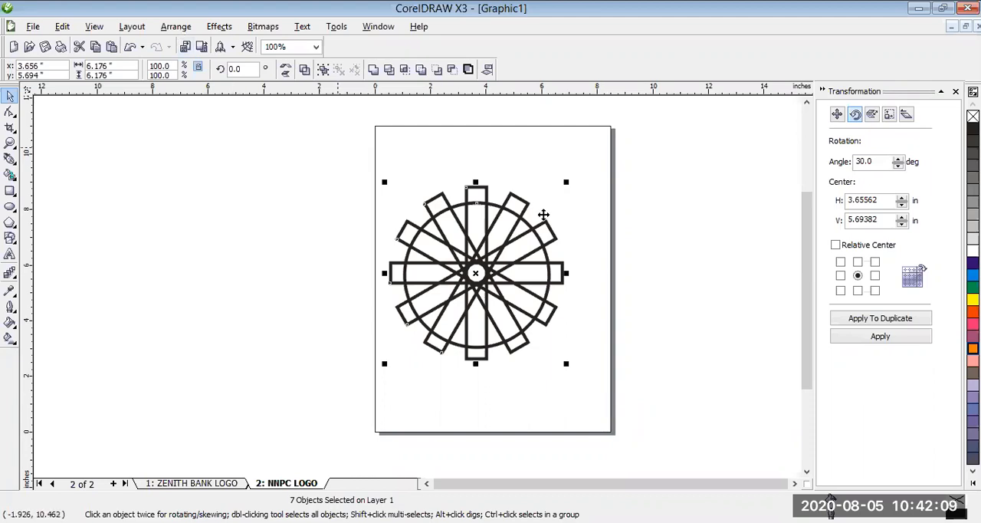
click(175, 27)
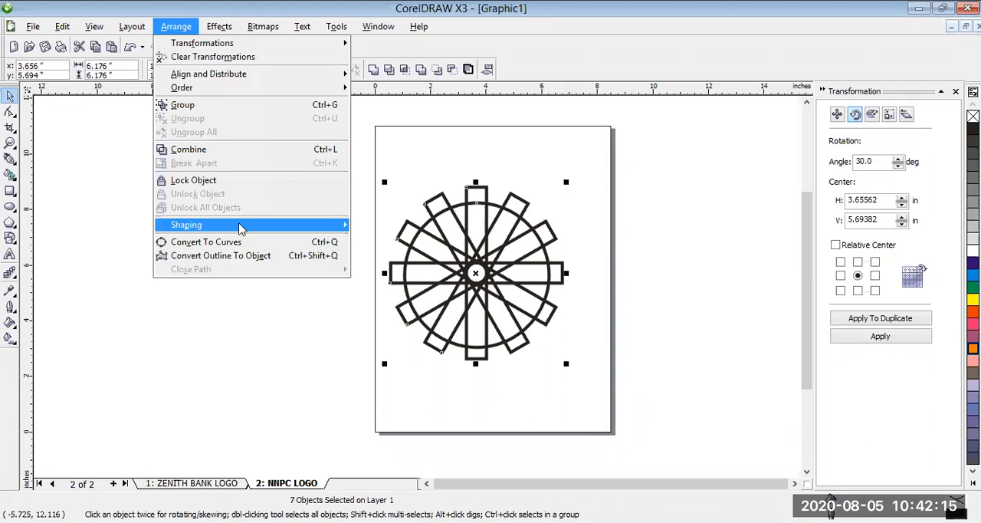
mouse_move(242, 231)
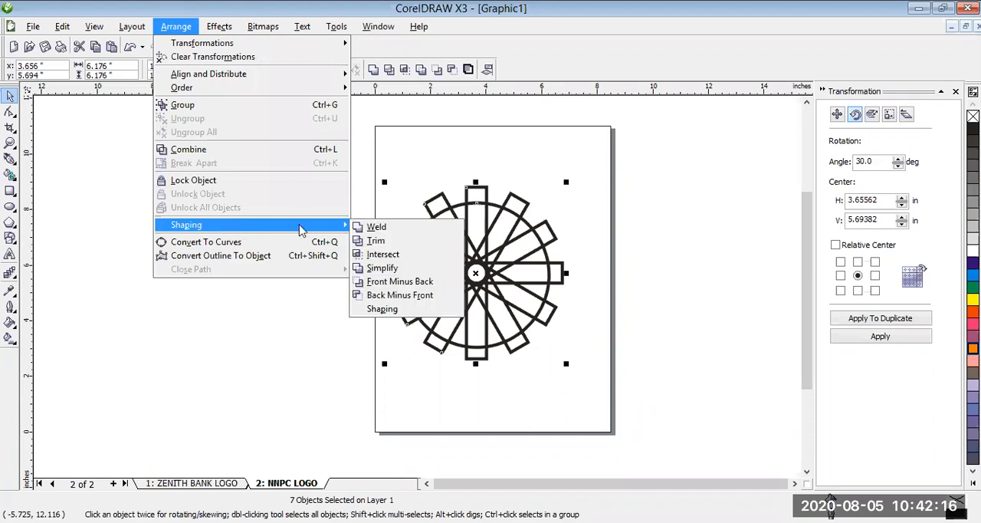
click(377, 228)
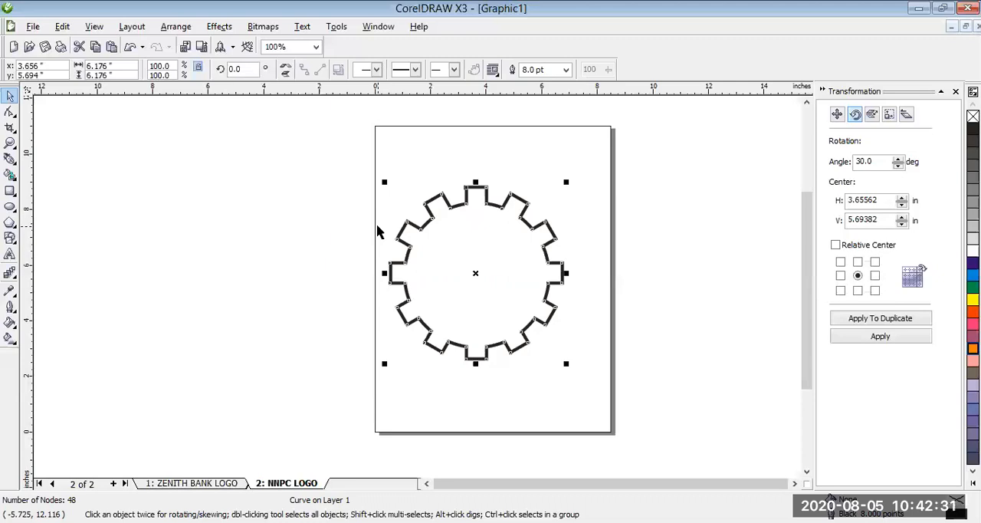
drag(475, 270, 484, 263)
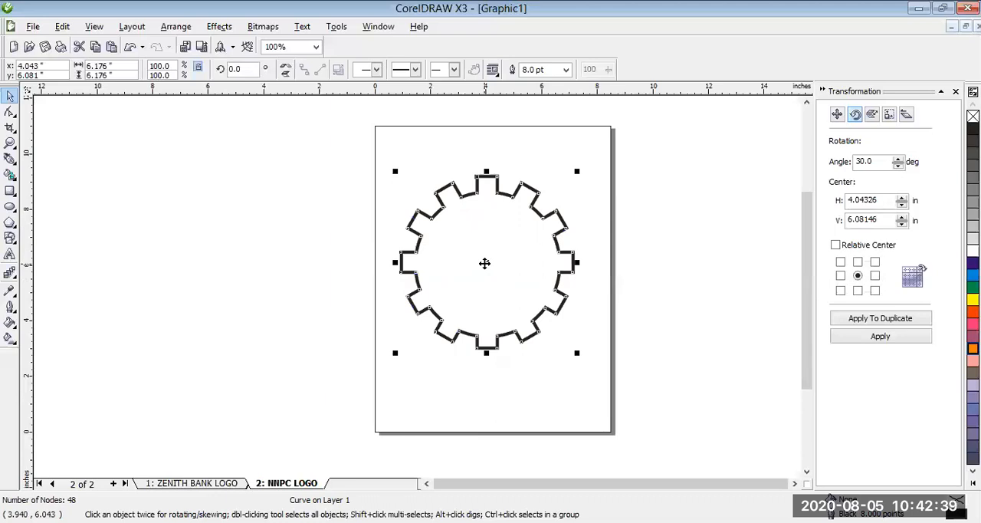
drag(486, 263, 493, 253)
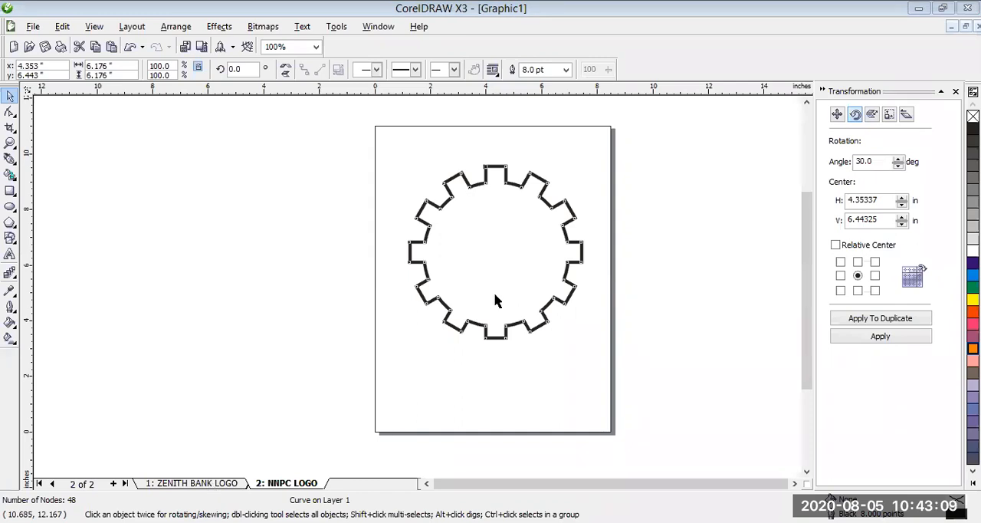
- Shift the lower orange Zenith Bank logo slightly up on page 1, return to the NNPC LOGO page and select the gear
key(Page_Up)
drag(509, 291, 502, 294)
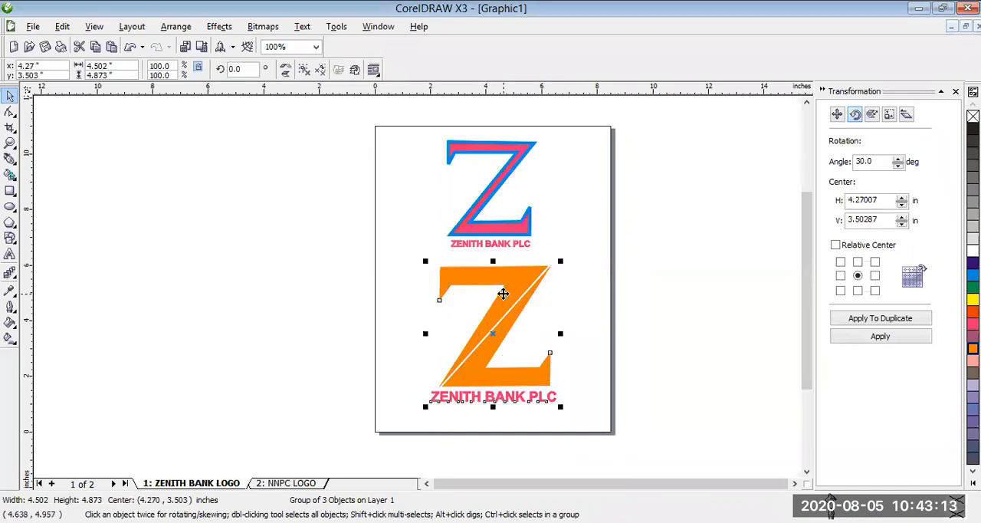
drag(499, 294, 502, 292)
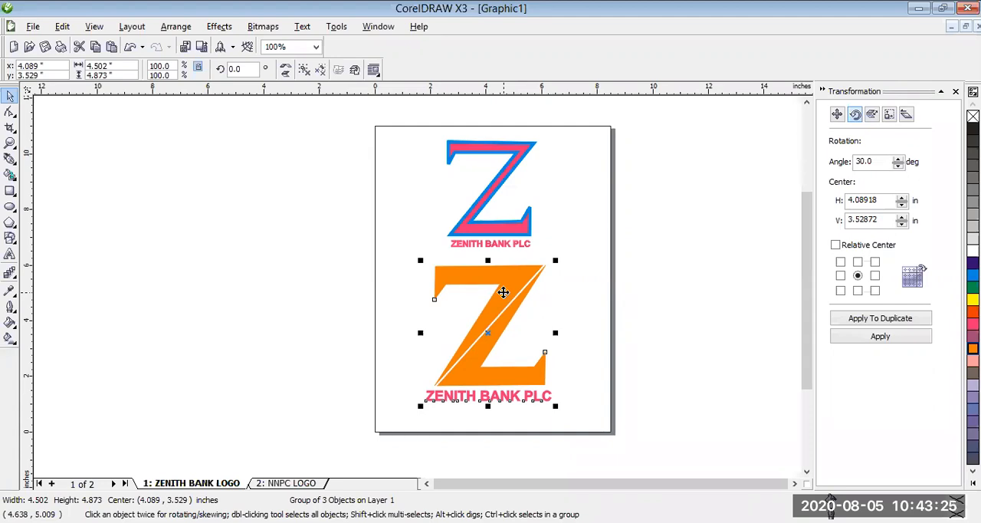
drag(503, 292, 390, 246)
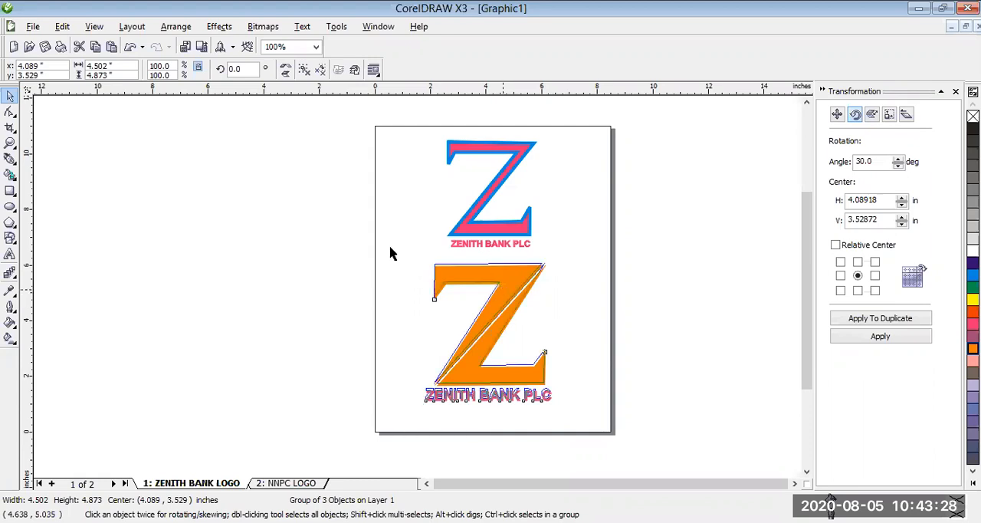
click(303, 484)
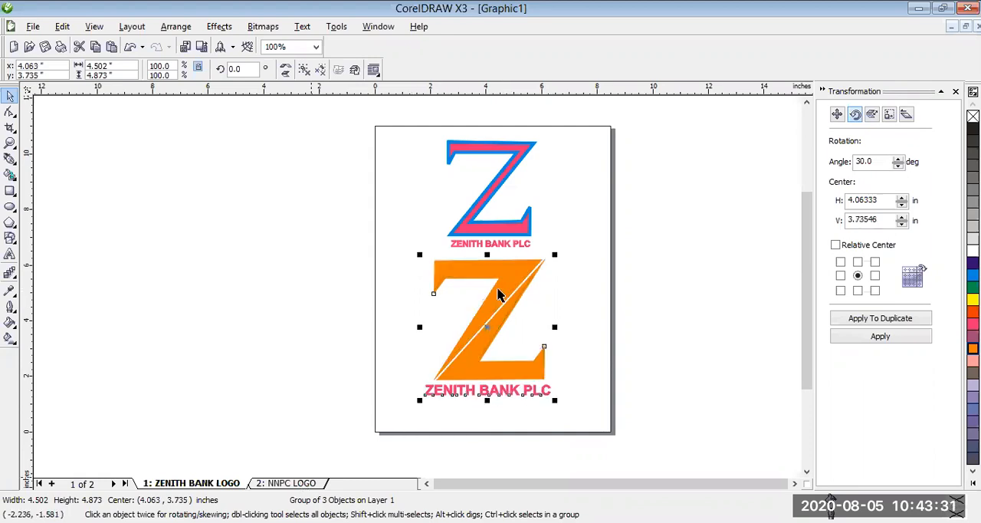
click(496, 261)
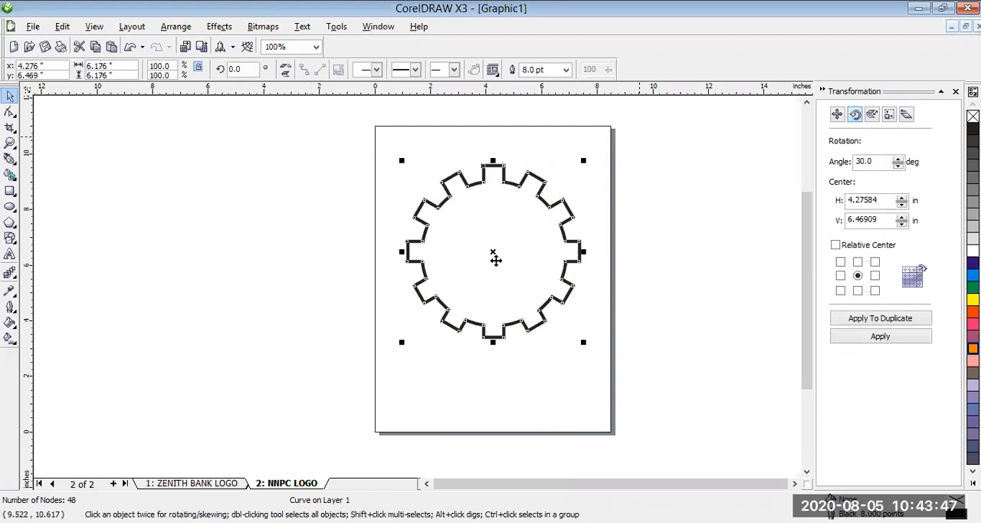
click(483, 224)
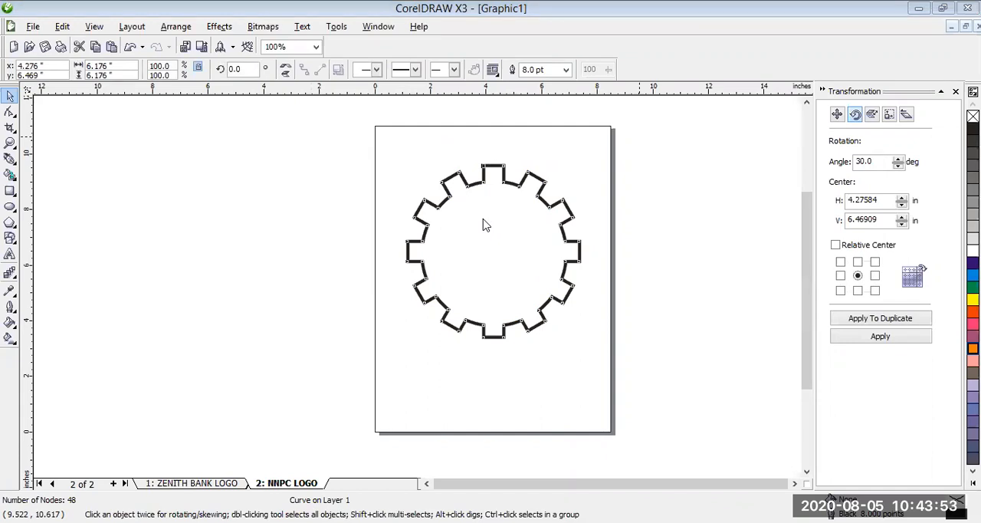
click(234, 238)
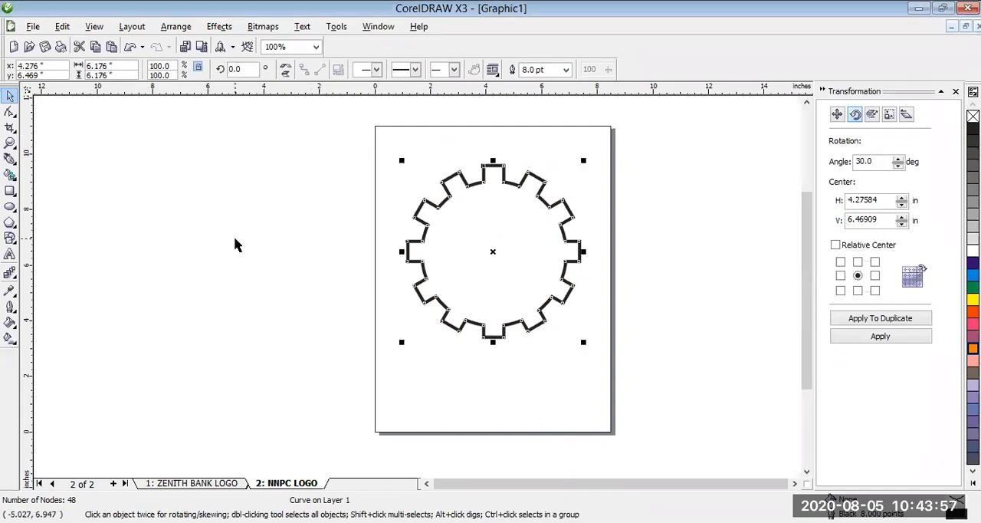
- Draw a tall, narrow rectangle about 0.85 by 7.13 inches beside the page, to the left of the gear
click(10, 192)
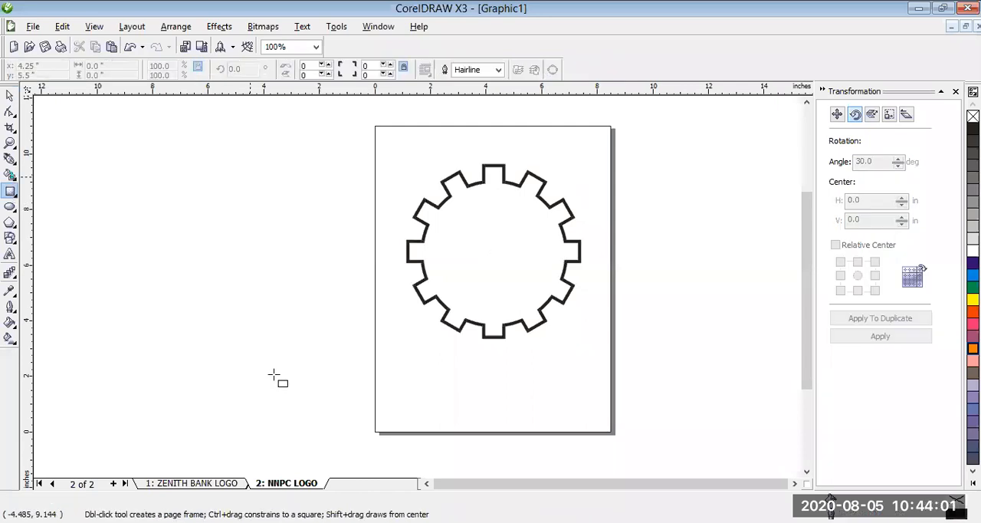
drag(252, 176, 285, 339)
drag(275, 376, 275, 375)
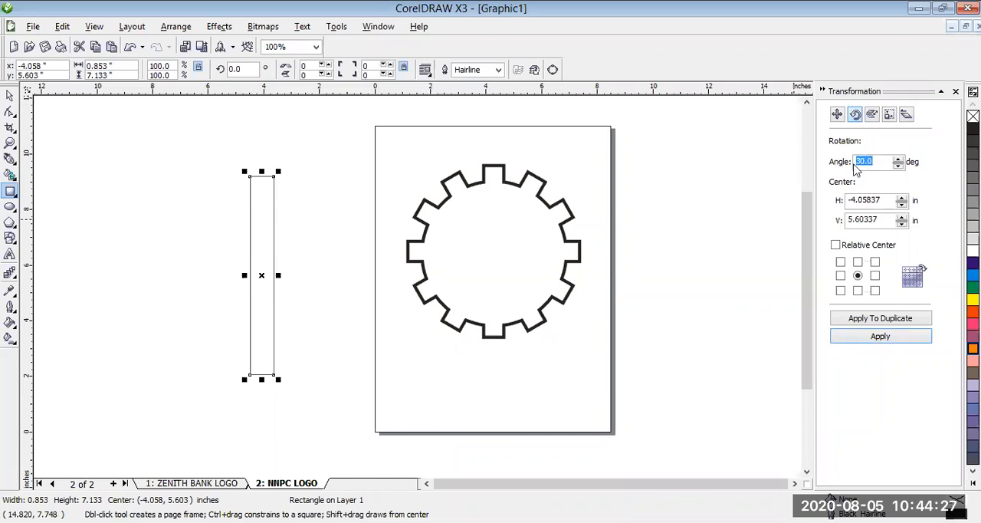
- Create five duplicates of the narrow rectangle, each rotated a further 30° about its centre
click(859, 276)
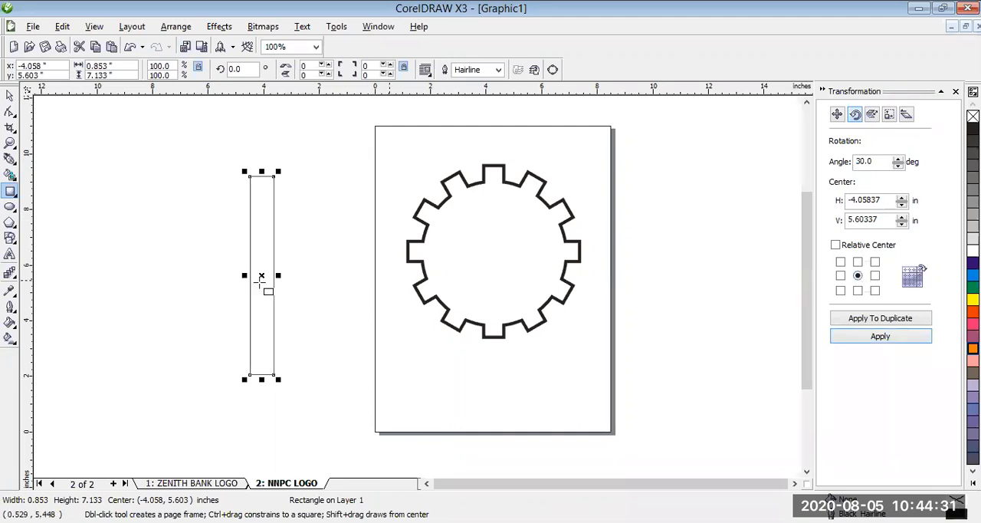
click(876, 319)
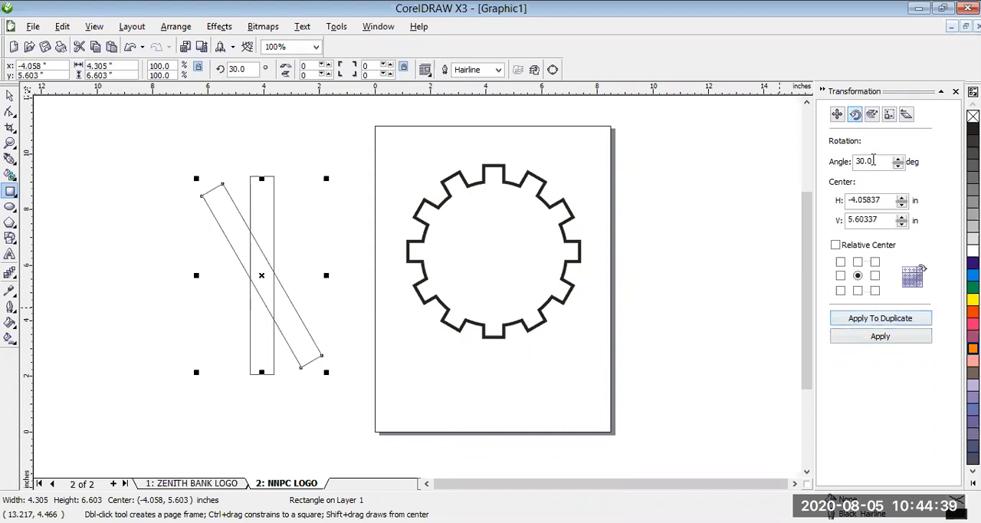
click(878, 318)
click(878, 318)
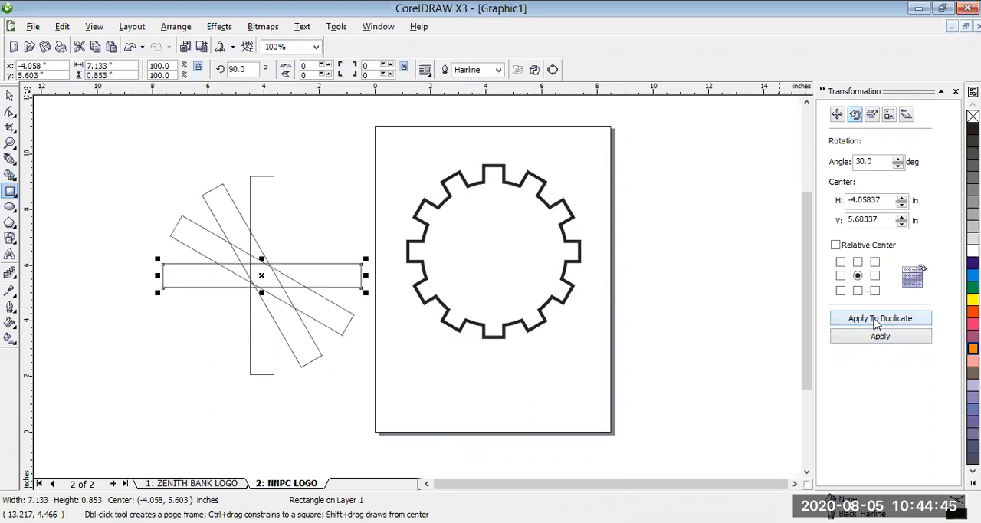
double_click(877, 318)
click(878, 318)
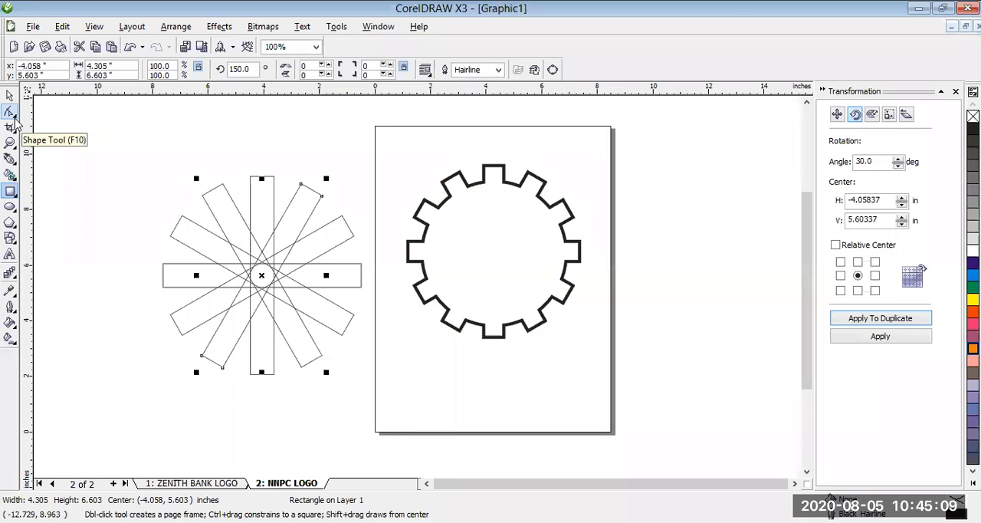
- Draw a closed tapered tower outline about 2.61 by 4.21 inches inside the gear with the Pen tool
click(15, 163)
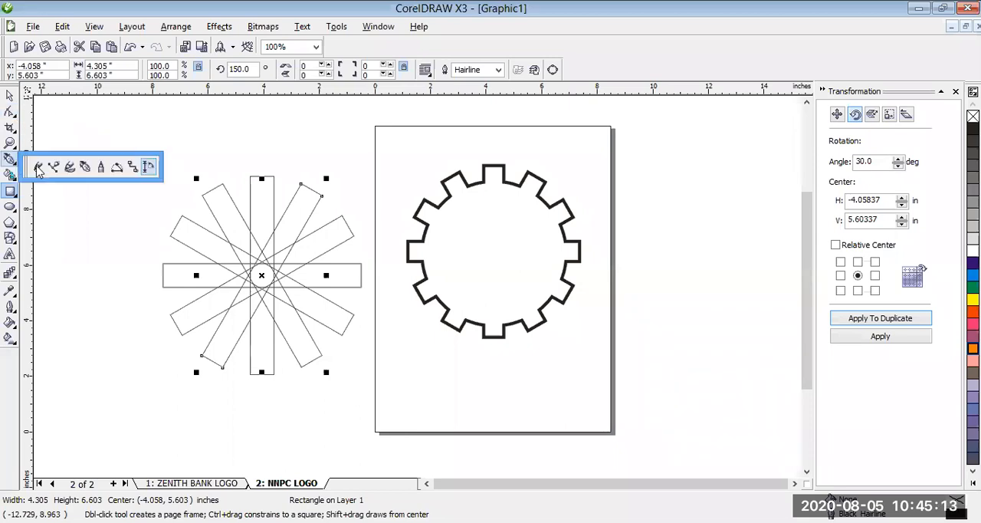
click(85, 167)
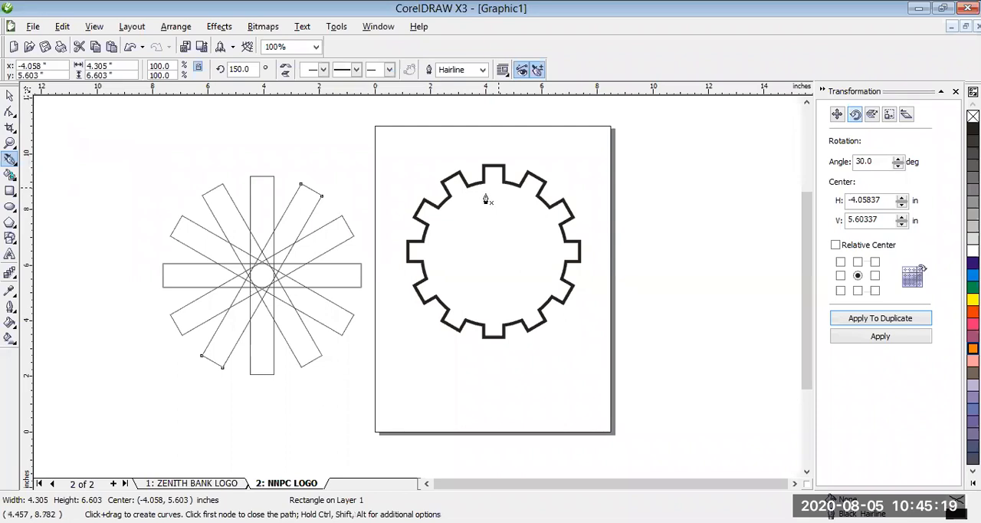
click(486, 197)
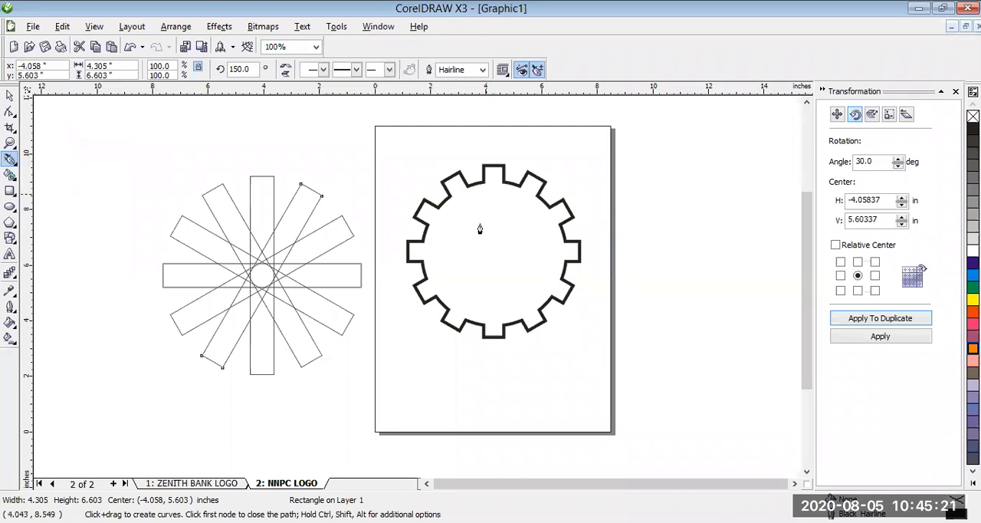
double_click(457, 307)
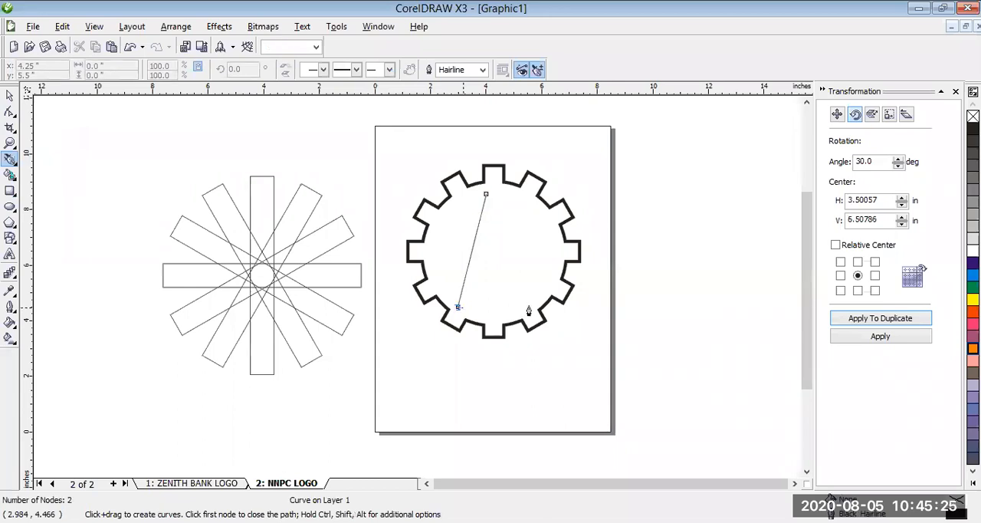
click(530, 307)
click(501, 191)
click(486, 194)
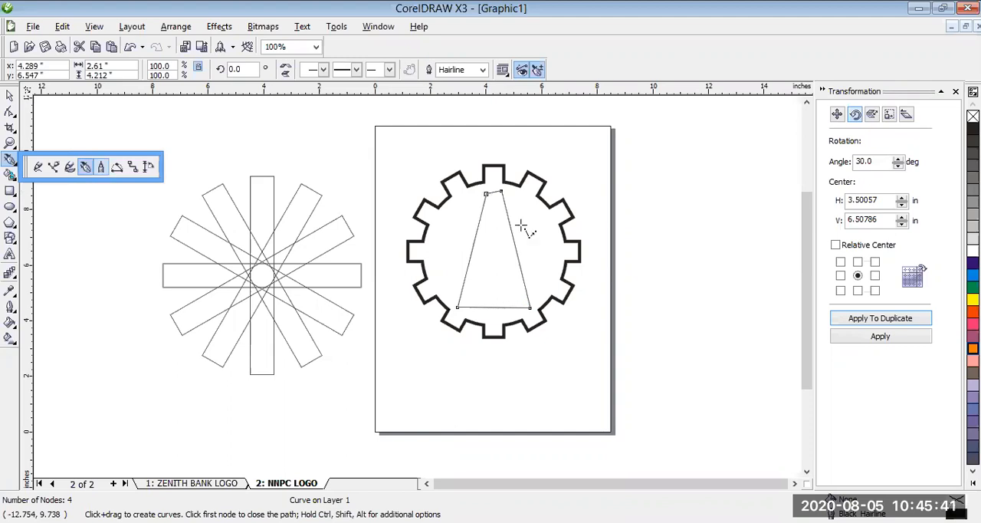
- Draw a zigzag brace with the Polyline tool from the tower's upper-left corner down to its lower-left corner
key(space)
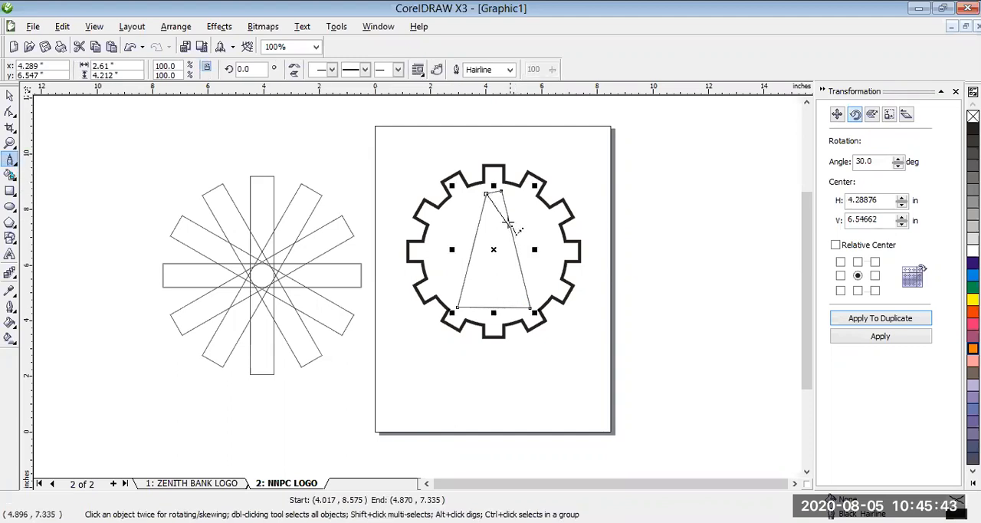
click(507, 224)
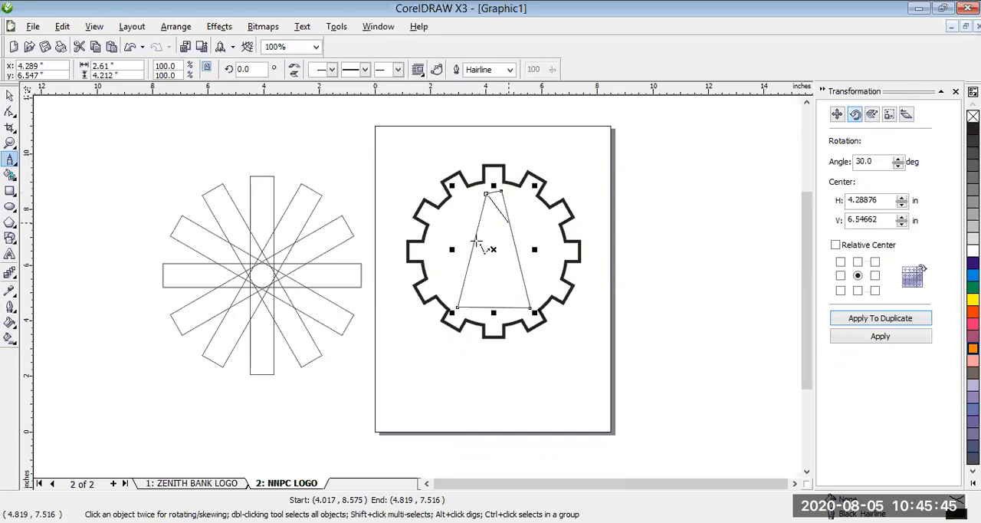
click(474, 242)
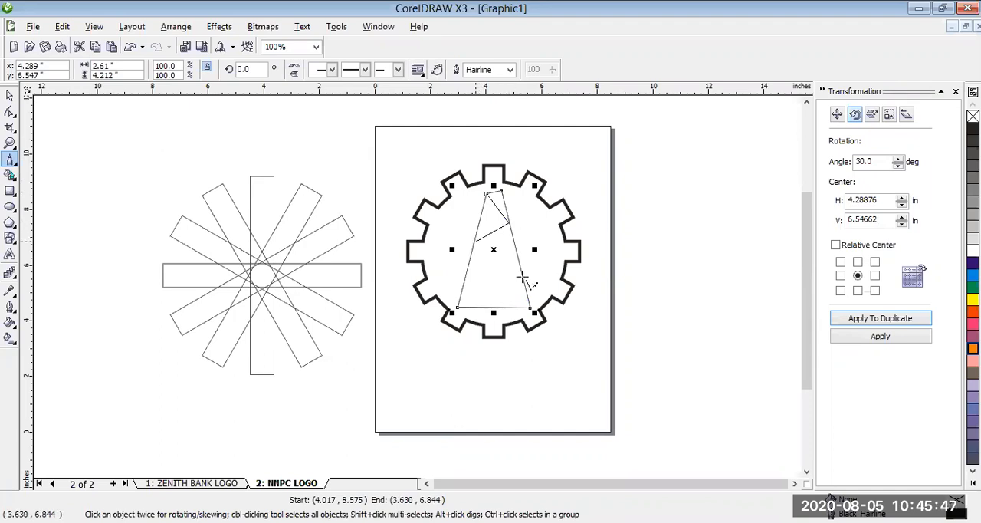
click(522, 277)
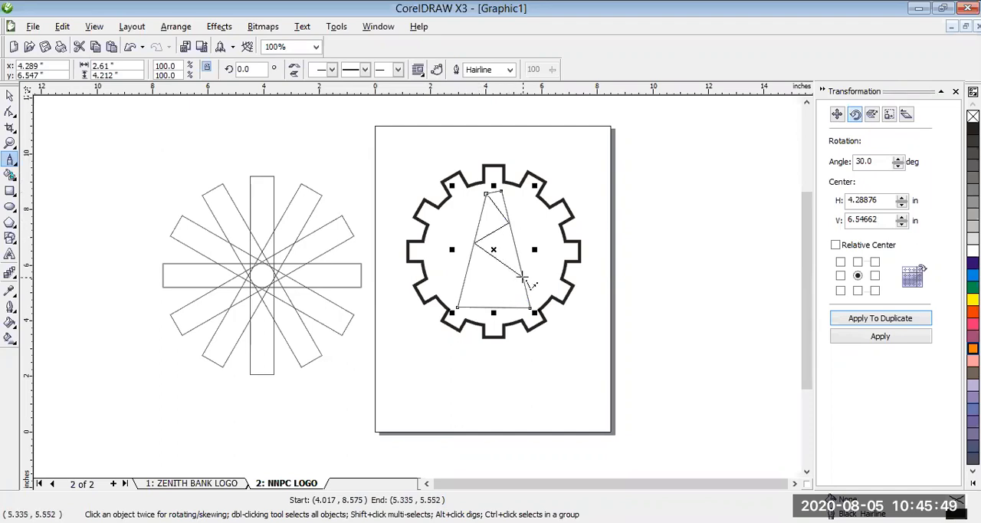
double_click(457, 308)
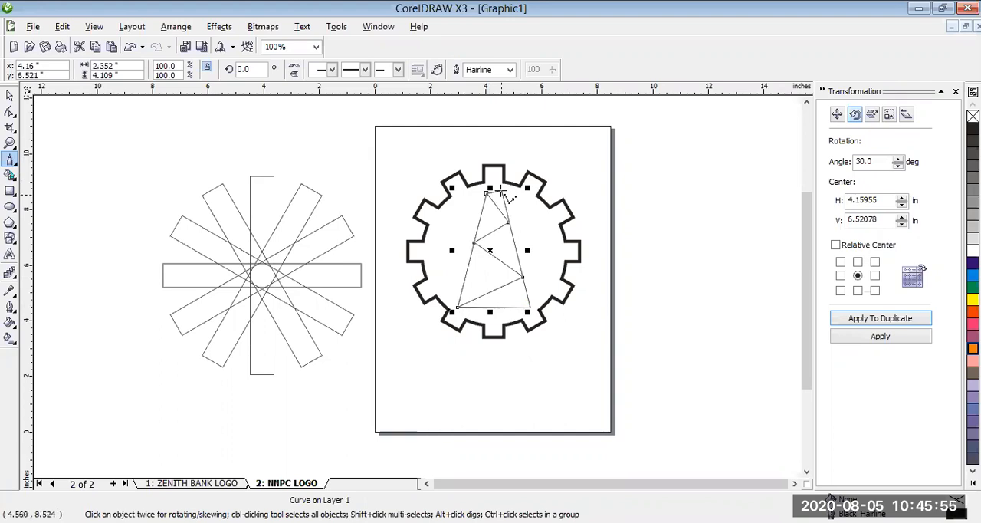
- Add a mirrored zigzag brace from the tower's upper-right corner to its lower-right corner, crossing the first one
click(502, 191)
double_click(479, 220)
click(514, 249)
click(463, 280)
click(529, 310)
double_click(530, 308)
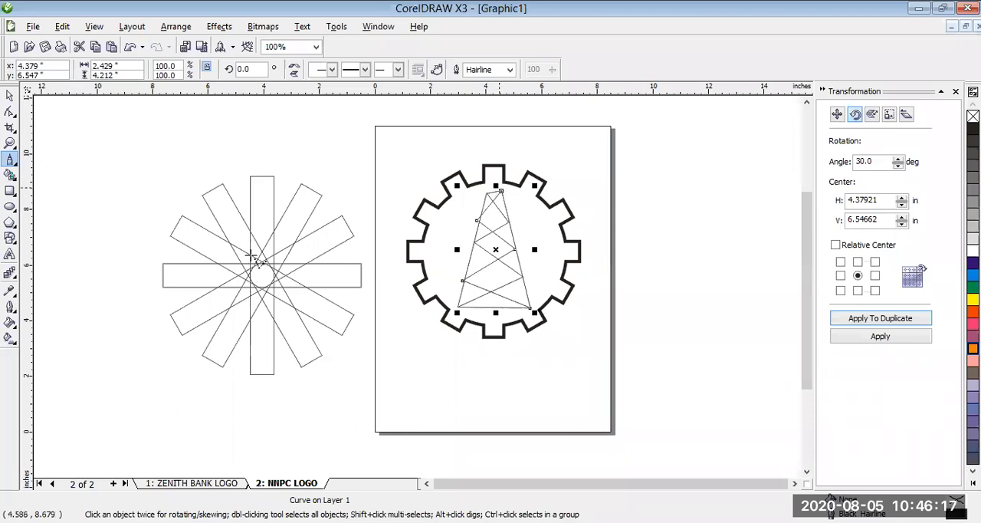
- Draw a flame shape freehand above the rectangles, scale it to about 0.51 by 1.07 inches and move it beside the page
click(14, 162)
click(38, 169)
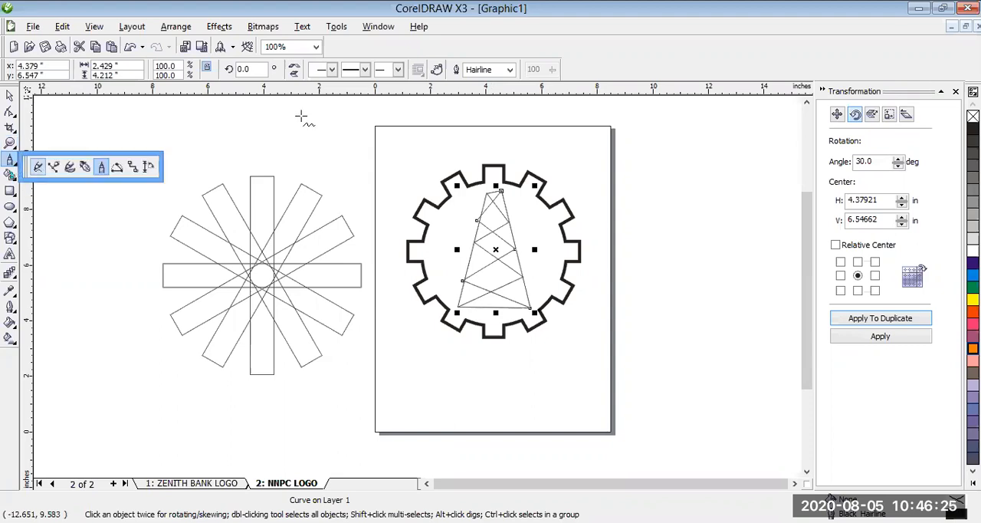
mouse_move(303, 115)
mouse_down()
mouse_move(314, 111)
mouse_move(309, 146)
mouse_move(295, 113)
mouse_move(310, 124)
mouse_move(315, 113)
mouse_move(302, 125)
mouse_move(311, 128)
mouse_up()
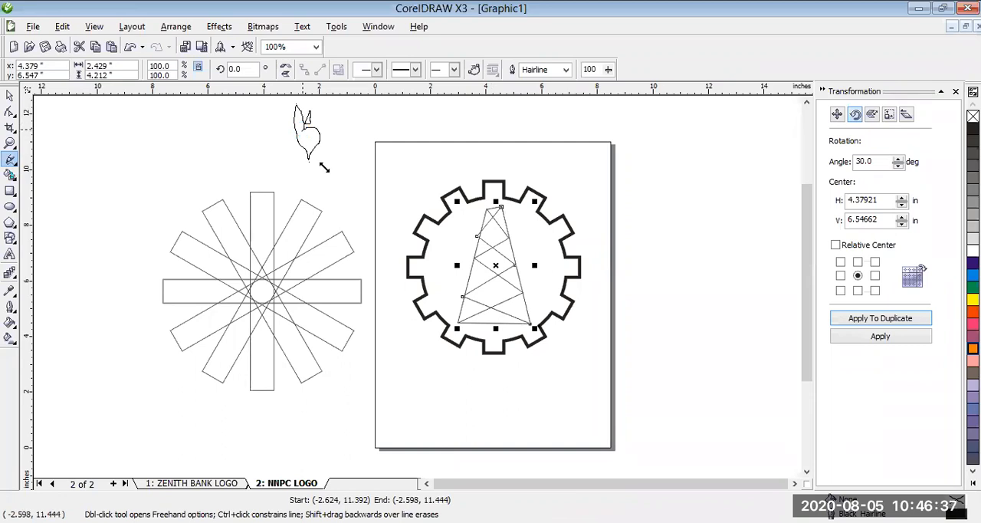
drag(324, 165, 345, 147)
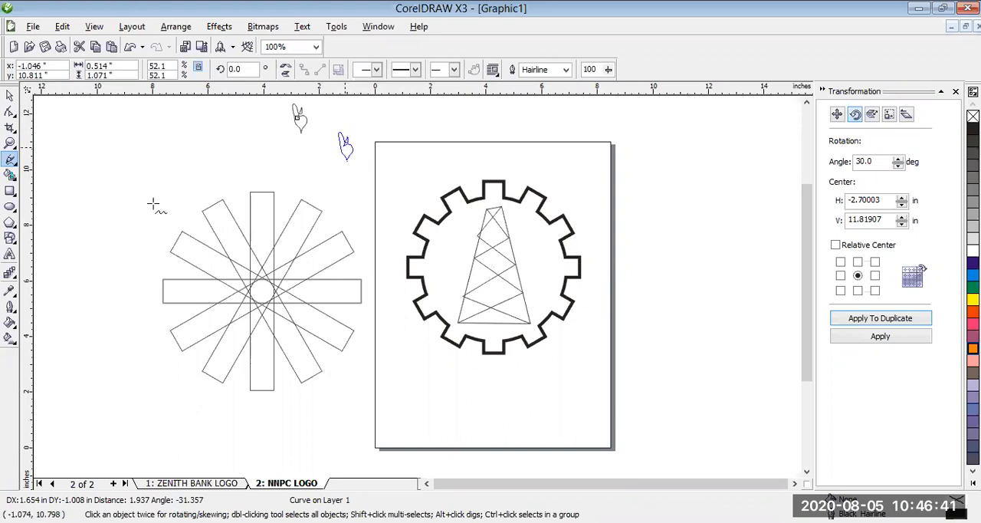
- Move the whole braced tower out of the gear to the right of the page and place the flame on its top
click(11, 99)
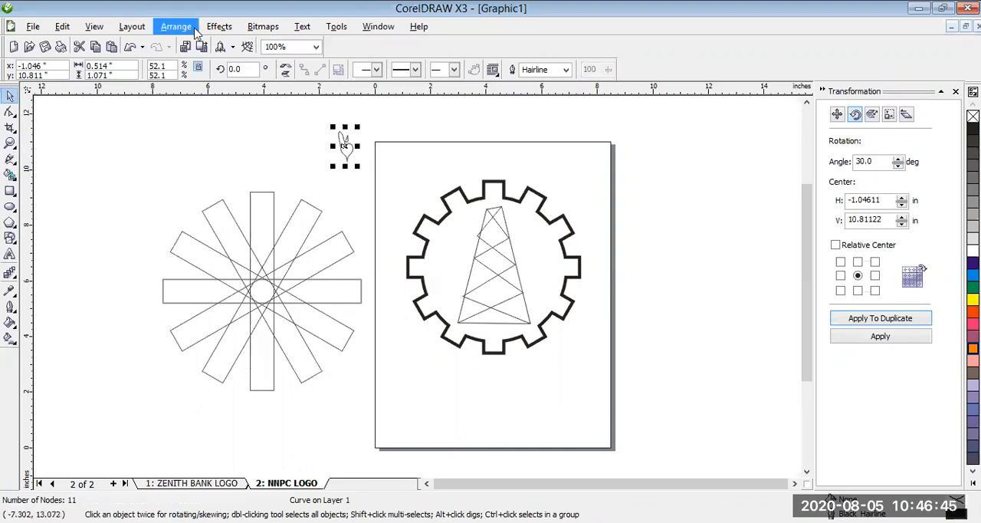
click(538, 325)
drag(496, 266, 693, 261)
drag(349, 154, 689, 189)
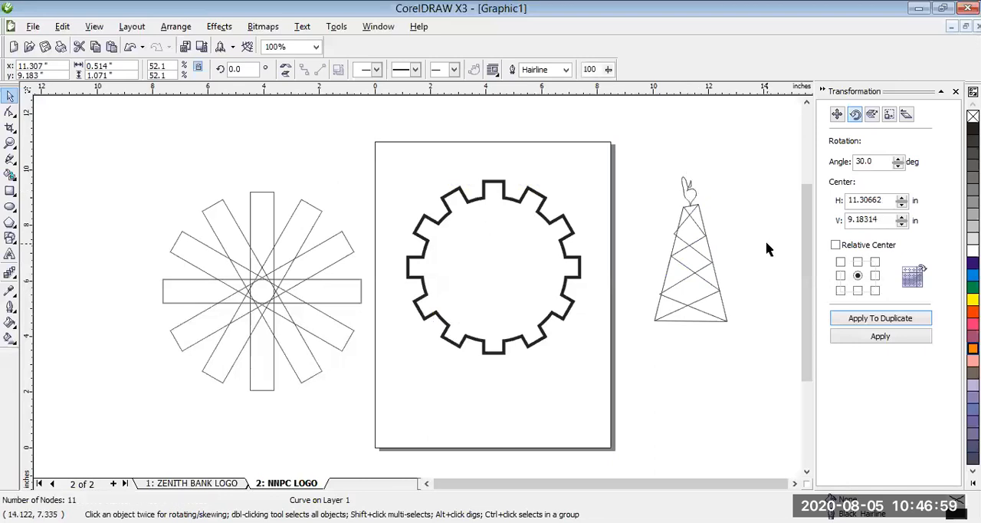
click(769, 250)
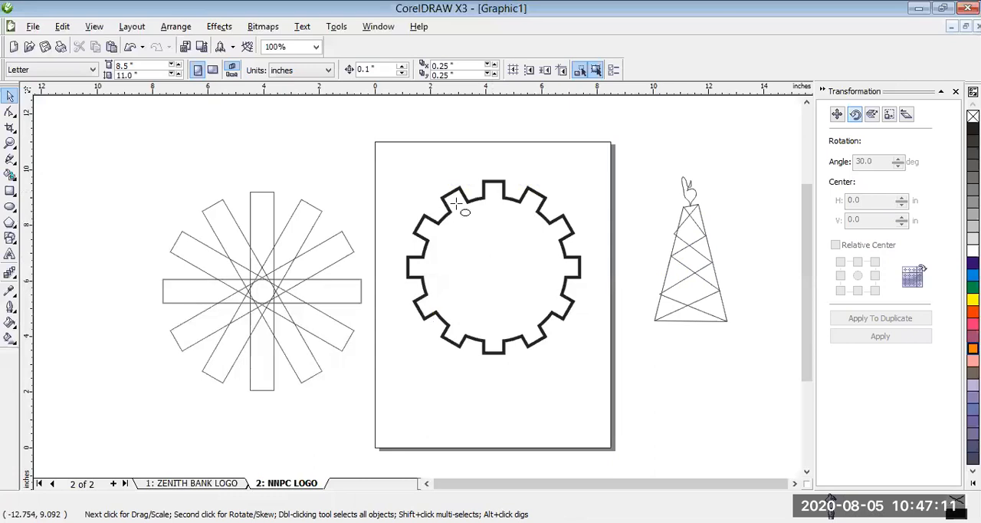
- Draw a perfect circle about 5.30 inches in diameter overlapping the gear
key(F7)
drag(454, 200, 530, 275)
drag(558, 319, 586, 352)
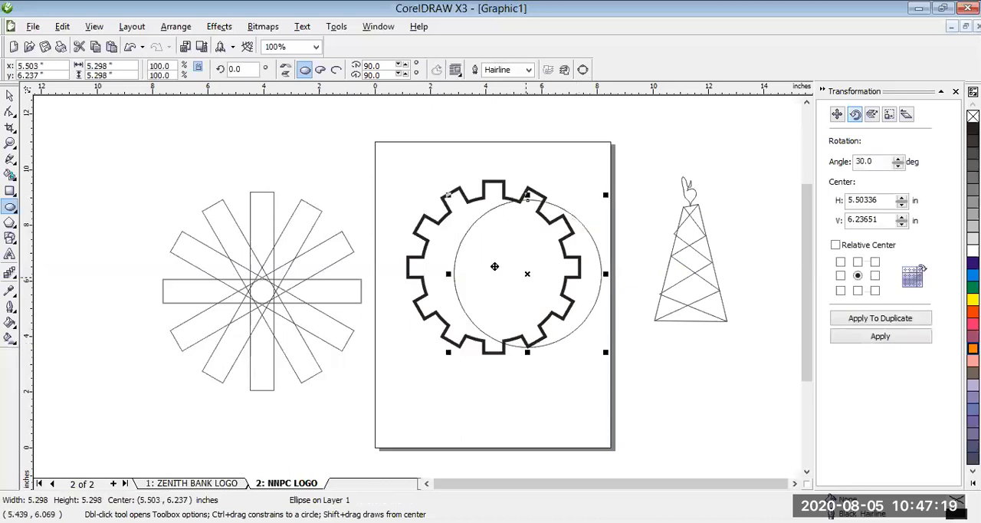
- Fit the circle inside the gear at about 5.09 inches in diameter and give it a yellow fill and outline
drag(494, 266, 462, 260)
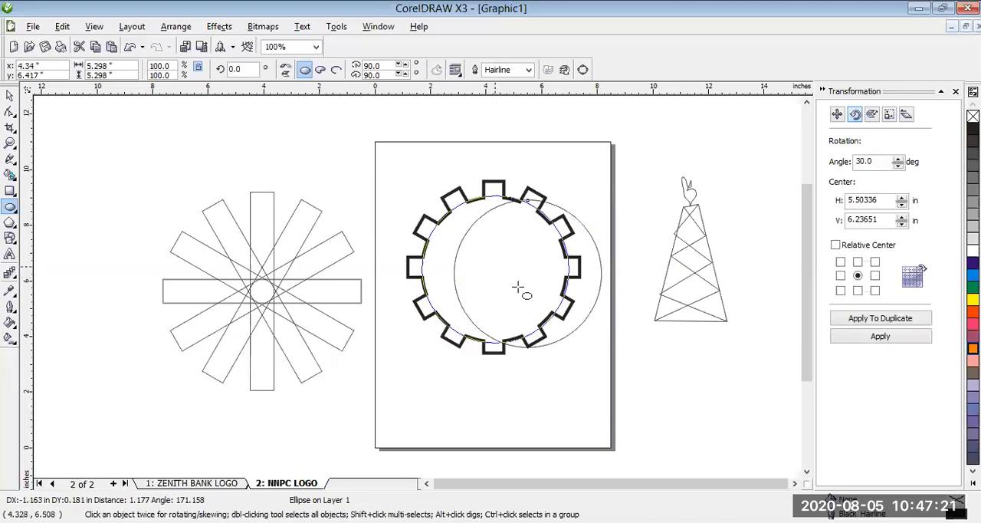
drag(519, 286, 518, 286)
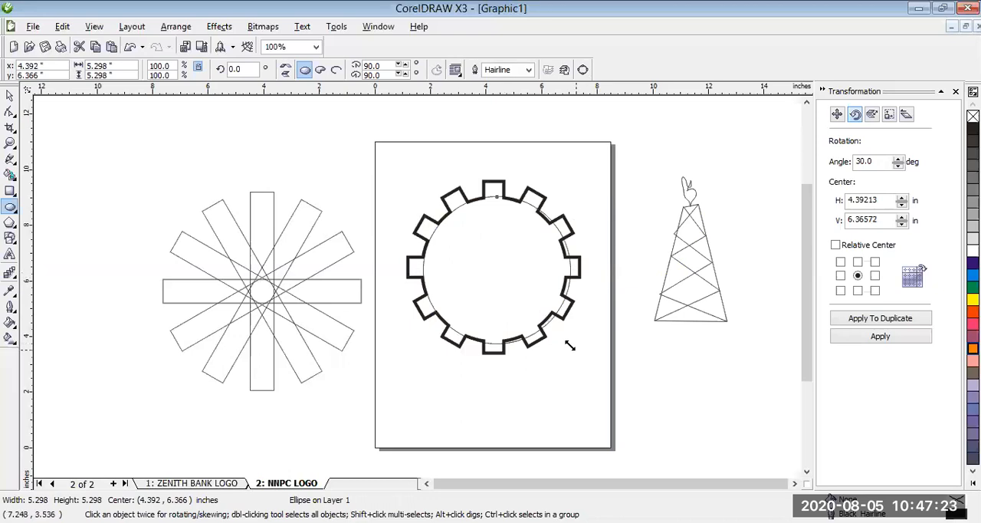
drag(569, 346, 568, 345)
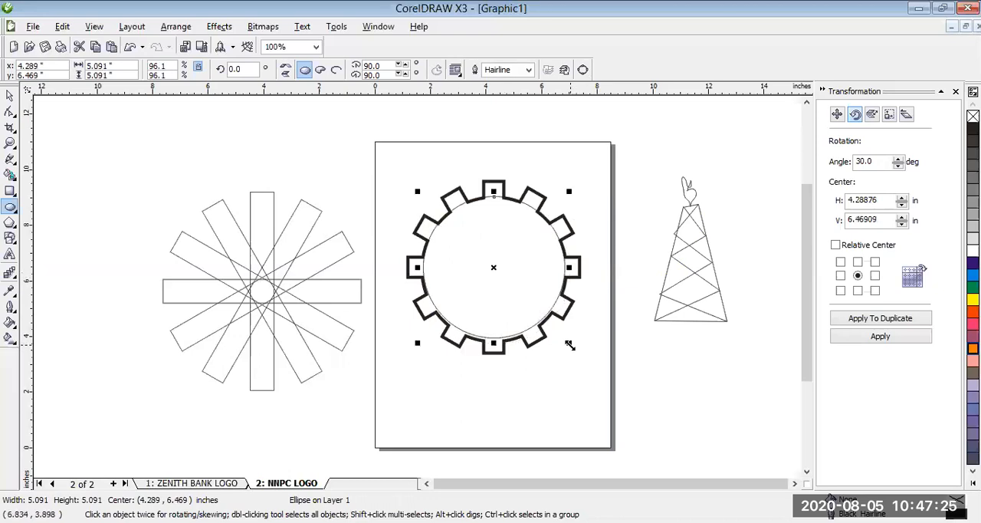
key(Down)
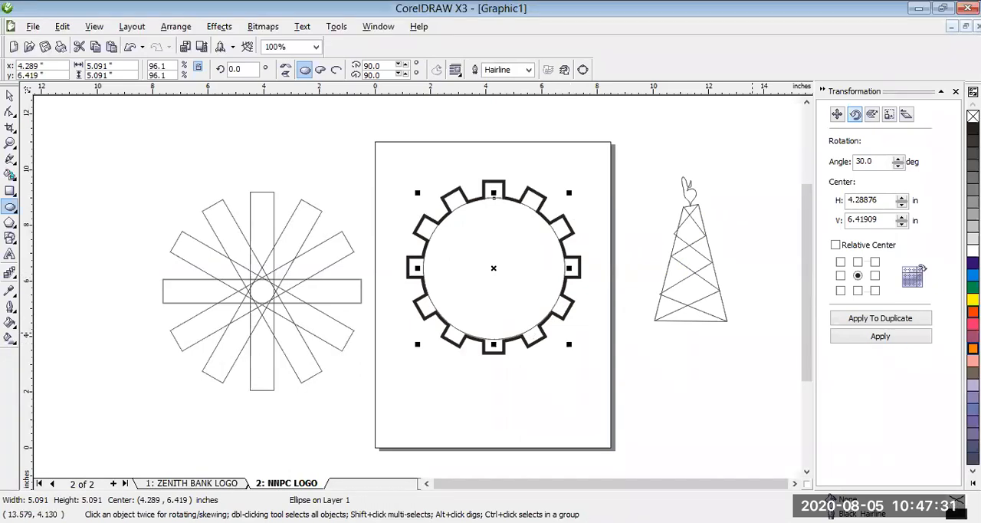
click(973, 300)
right_click(973, 300)
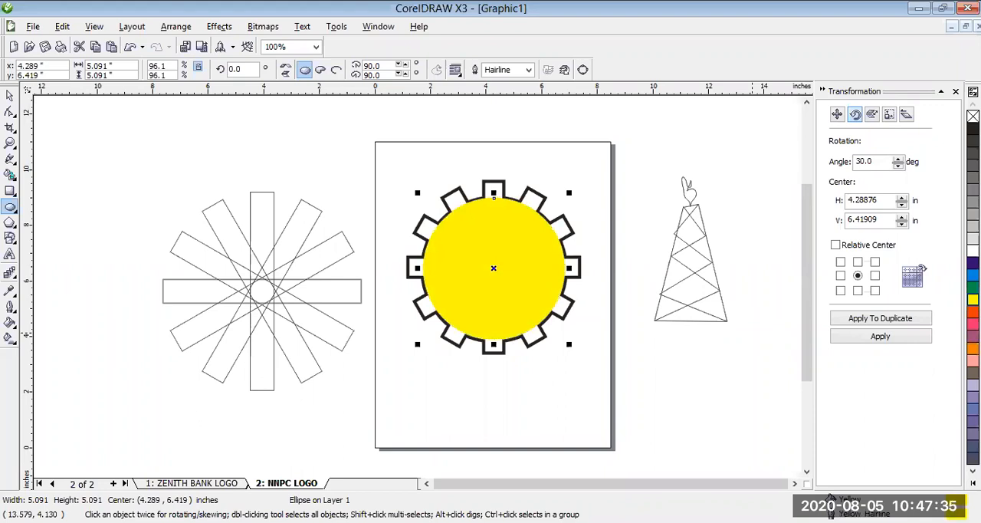
- Duplicate the yellow circle, shrink the copy to about 4.68 inches in diameter and fill it red
key(ctrl+d)
drag(577, 185, 569, 197)
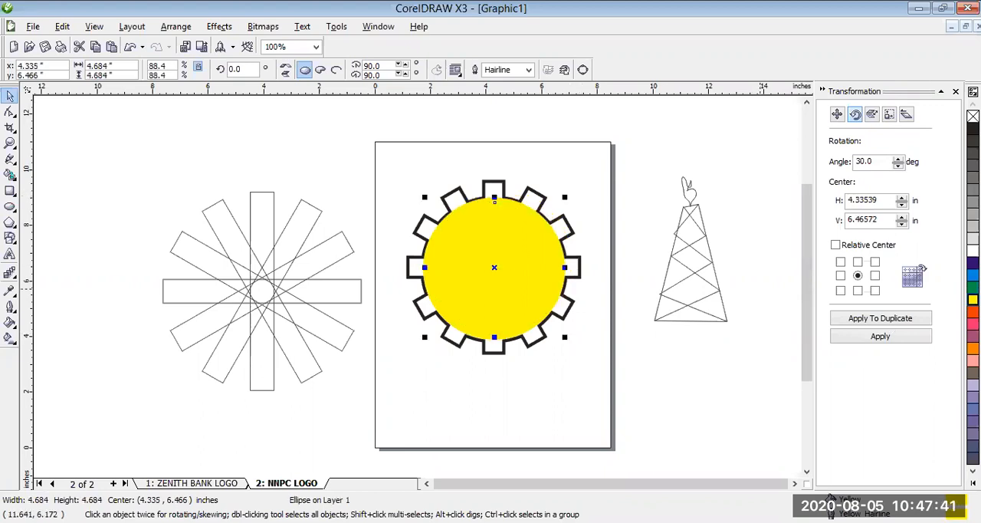
click(972, 313)
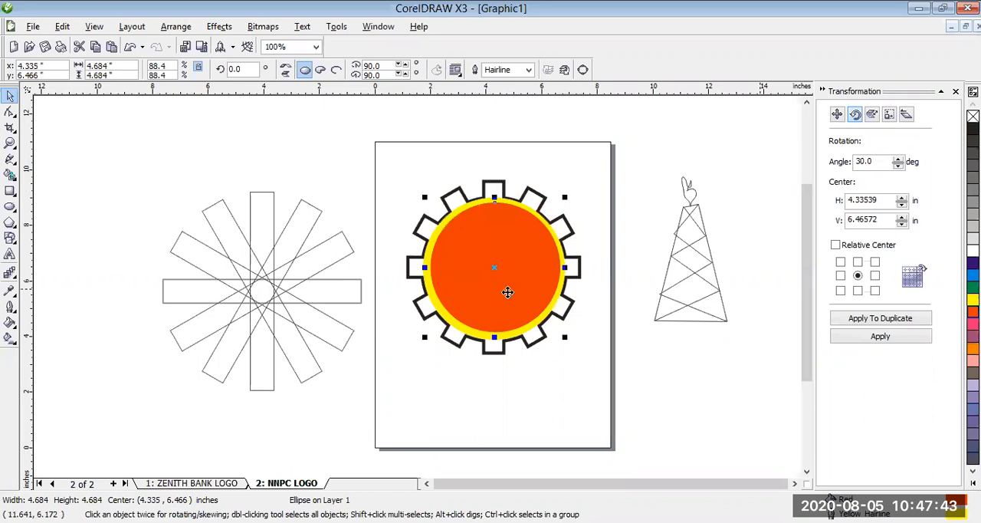
- Centre the red circle inside the yellow one so that an even yellow ring surrounds it
click(489, 274)
drag(489, 275, 491, 273)
click(492, 273)
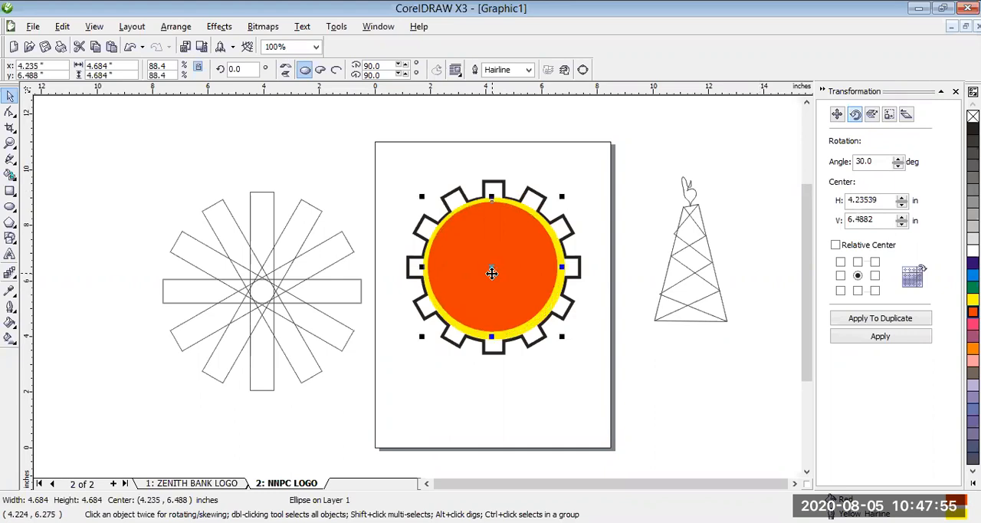
key(Down)
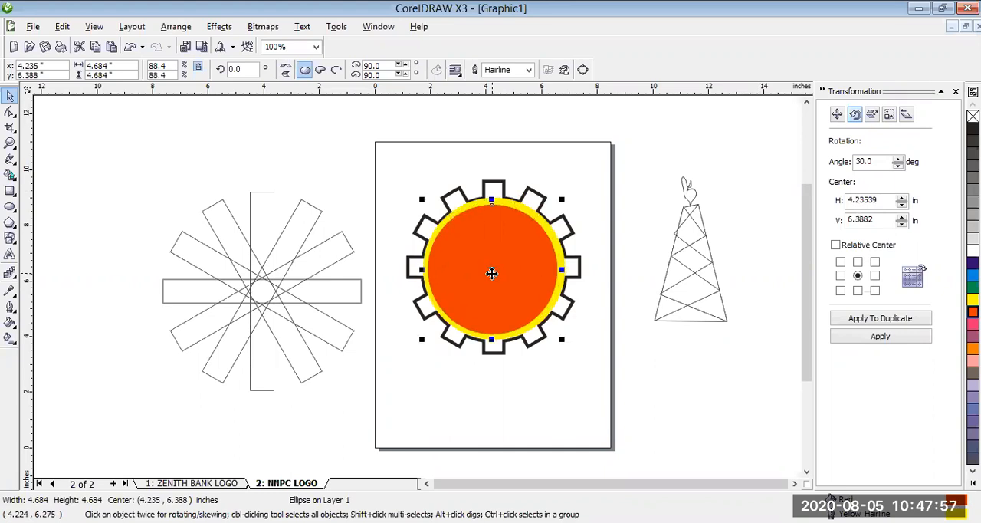
key(Right)
key(Left)
key(Up)
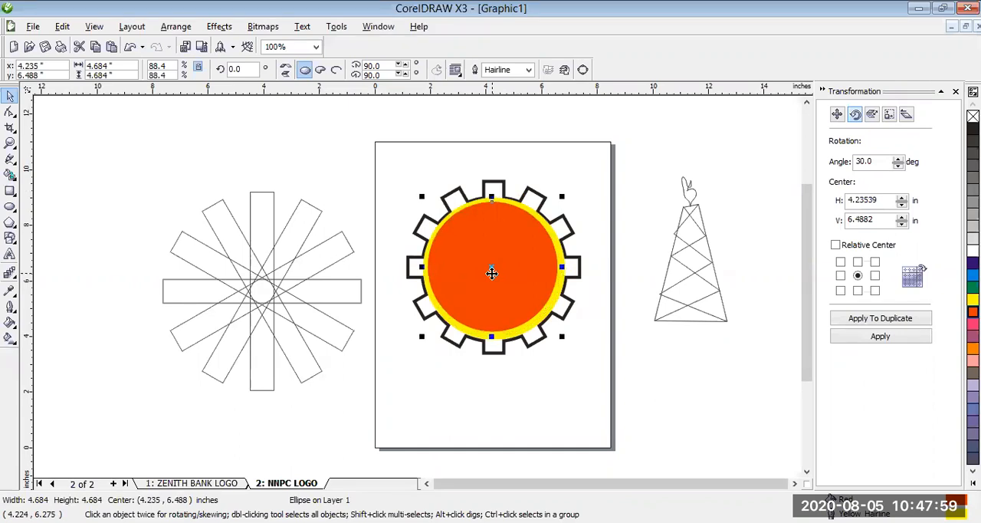
key(Right)
key(Down)
drag(494, 271, 497, 270)
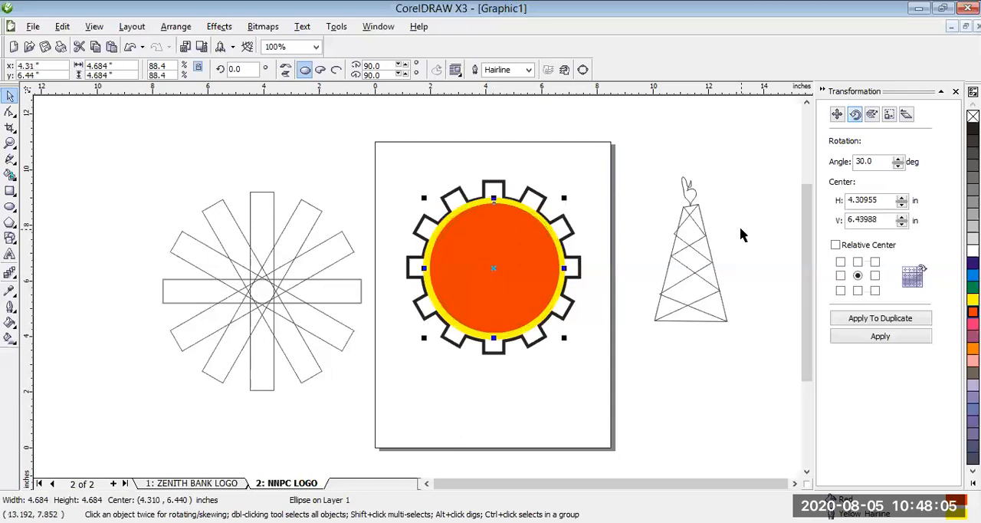
- Try a dark blue fill on the tower and flame, undo it and colour only their outlines dark blue
click(655, 149)
drag(755, 373, 759, 347)
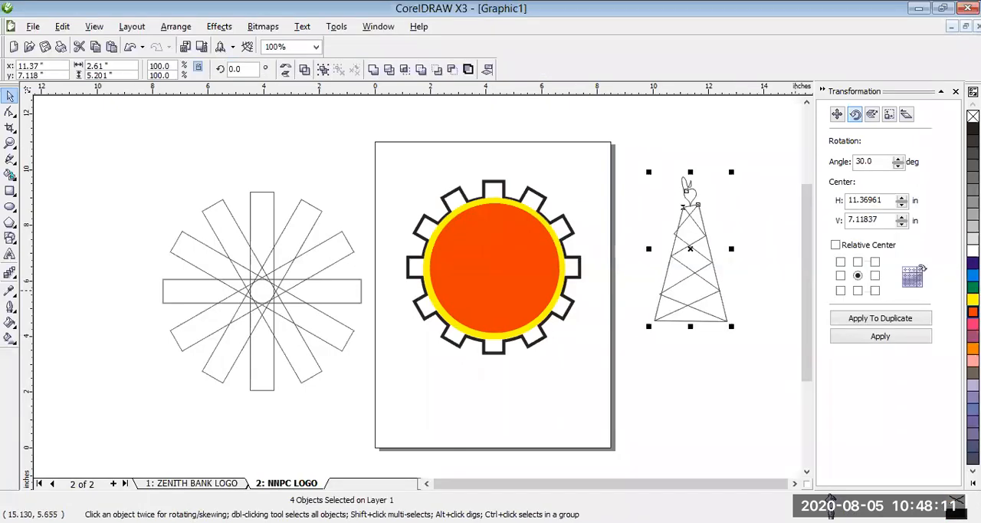
click(973, 263)
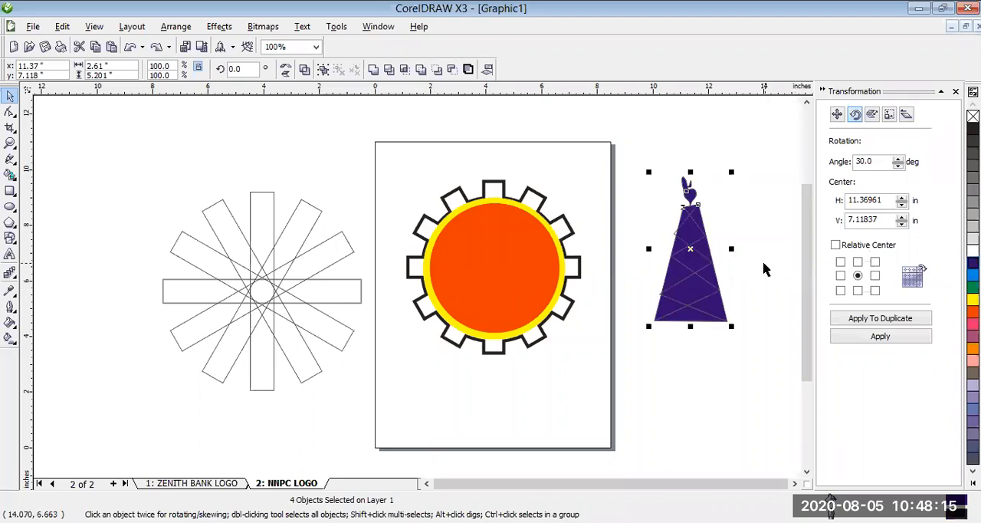
key(ctrl+z)
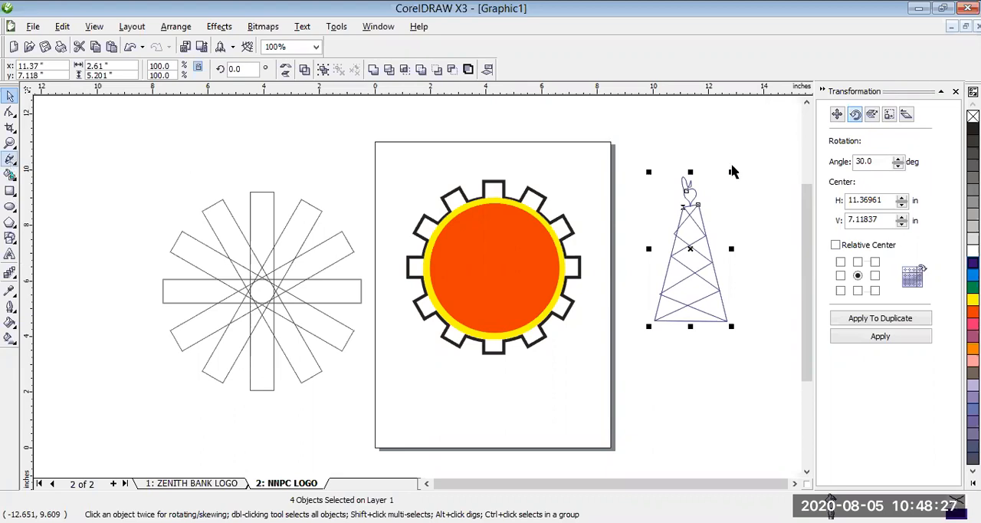
- Reselect all the tower and flame parts and apply a thick preset outline width to them
click(707, 212)
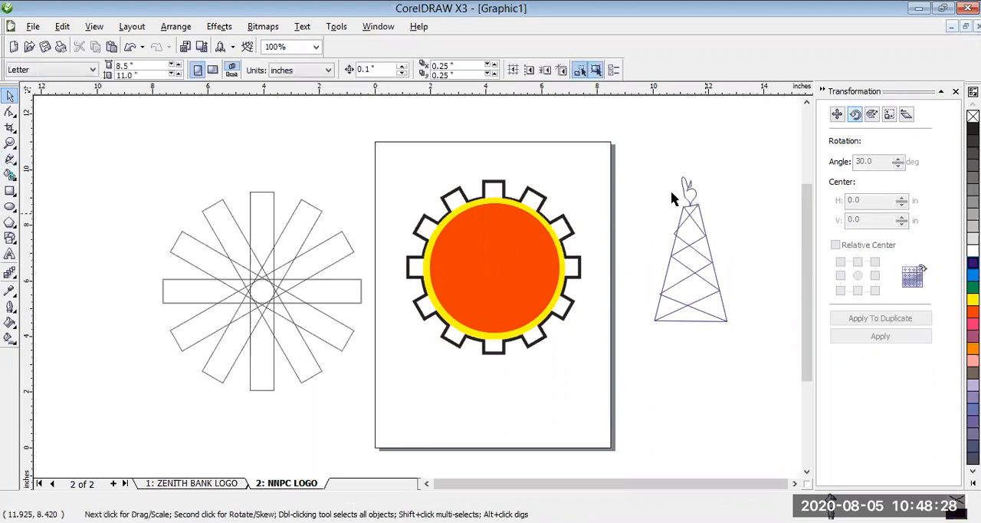
click(711, 255)
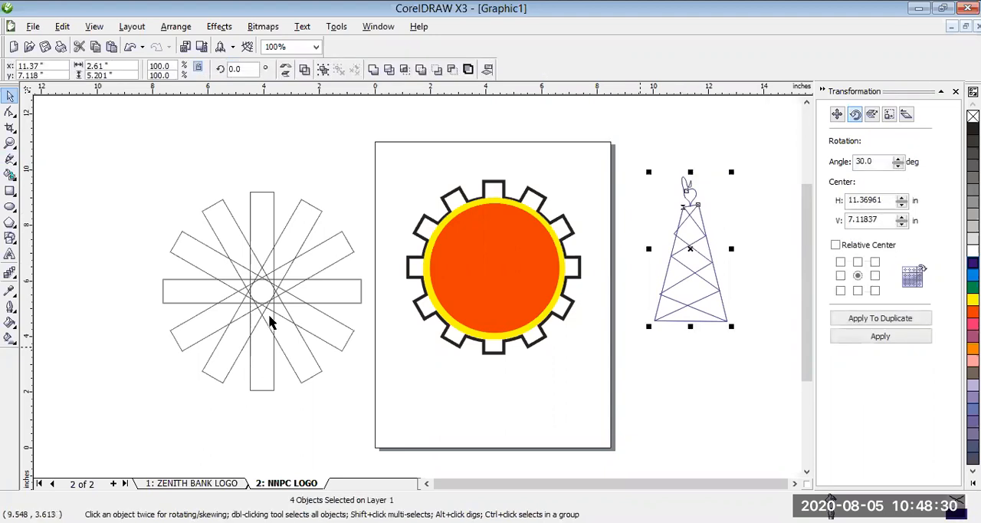
click(11, 308)
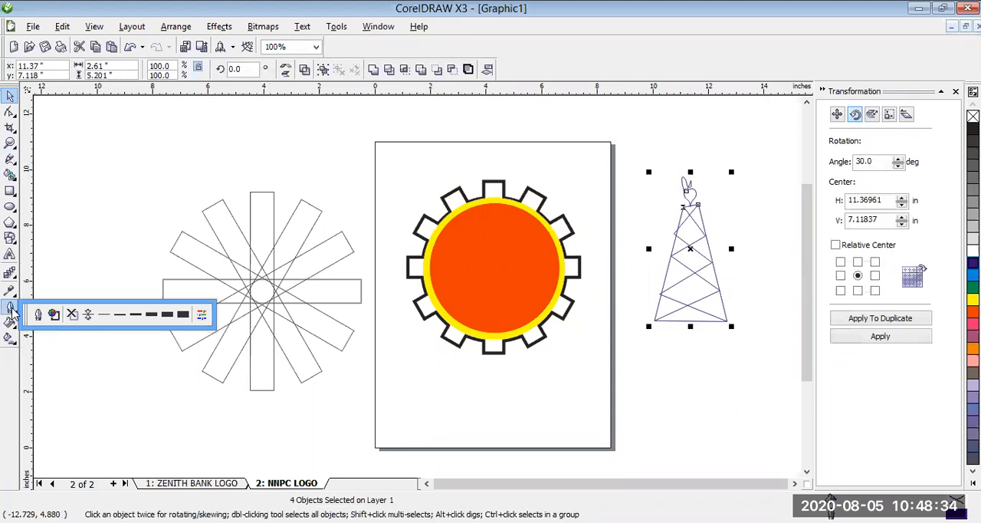
click(152, 316)
- Group the tower with its flame and place it over the red circle, scaled to about 2.07 by 4.12 inches
click(182, 31)
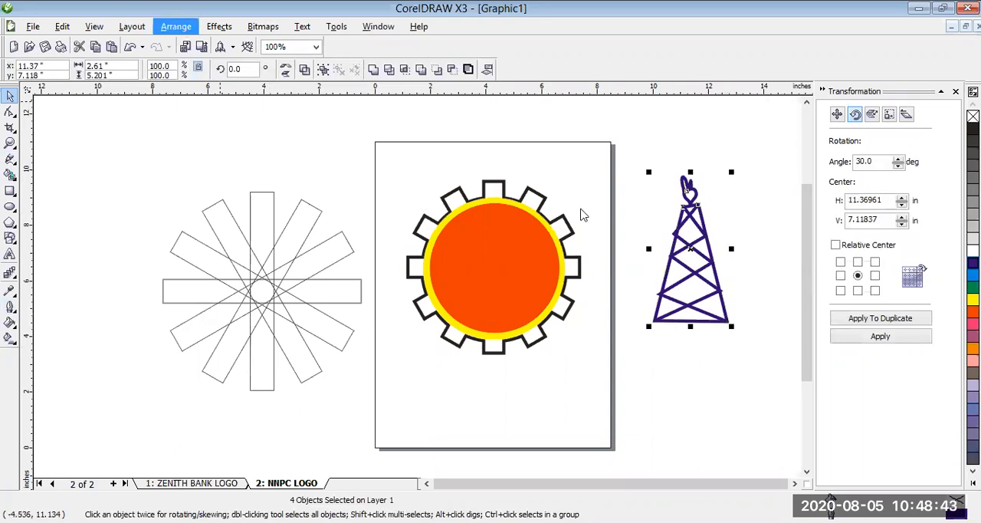
key(ctrl+g)
drag(717, 196, 696, 235)
drag(503, 259, 458, 328)
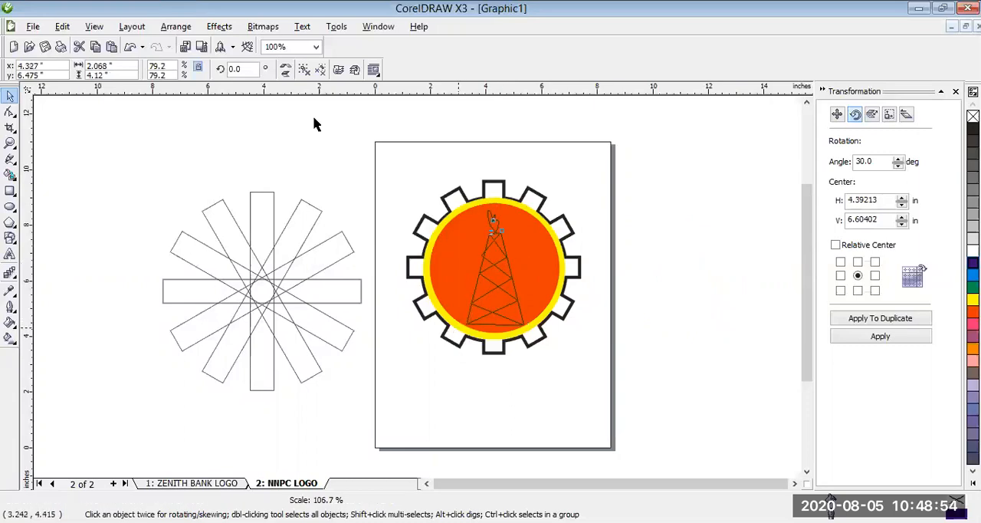
- Bring the tower group to the front of the page and shift it slightly upward within the red circle
click(183, 28)
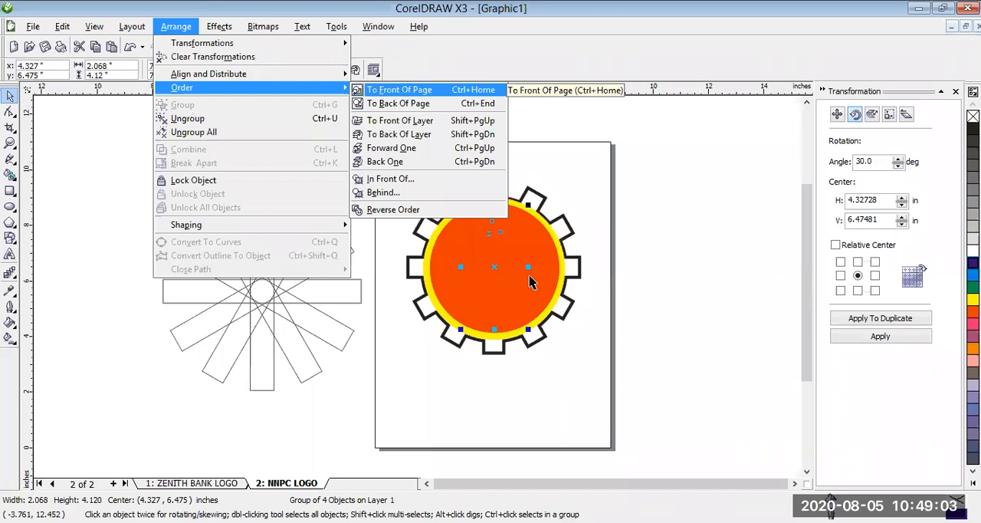
key(Return)
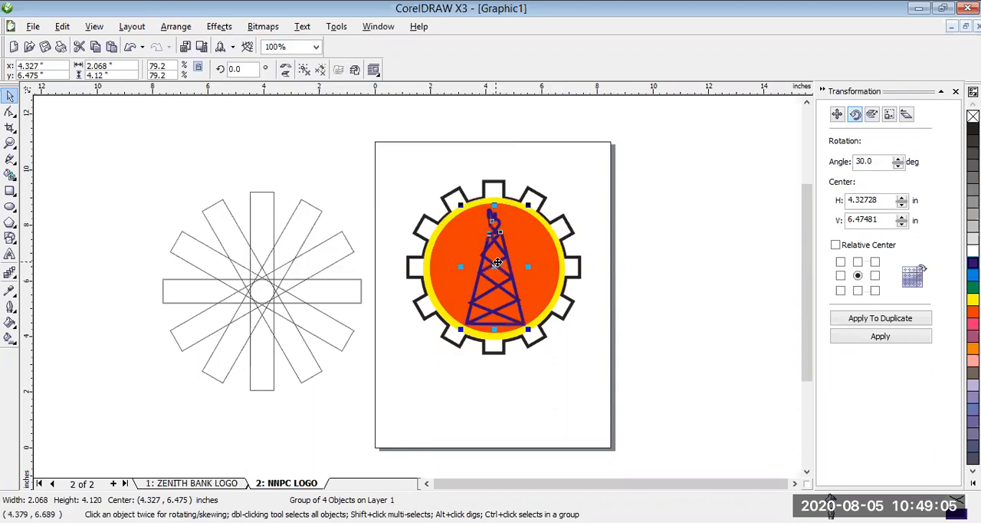
drag(497, 262, 499, 258)
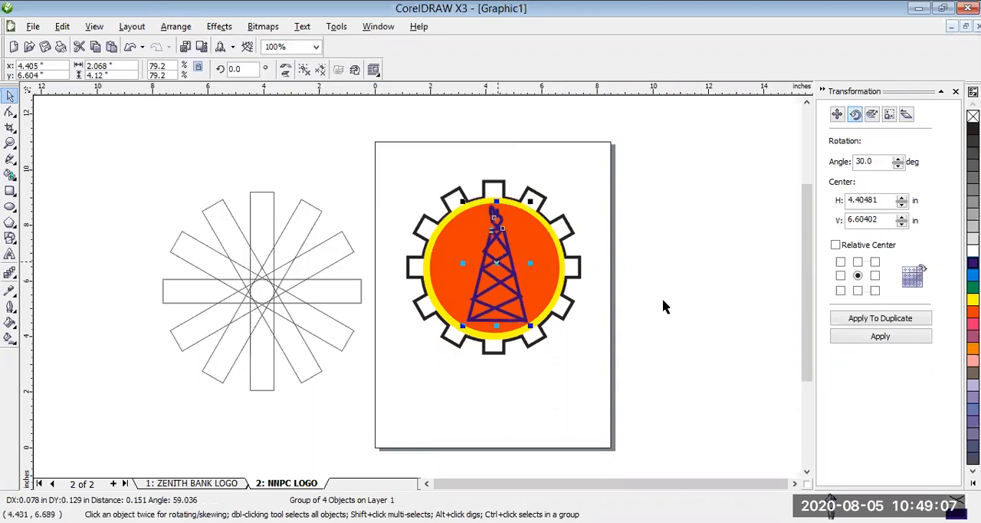
- Deselect the tower, review the two Zenith Bank logos on the first page and return to the NNPC logo page
click(718, 311)
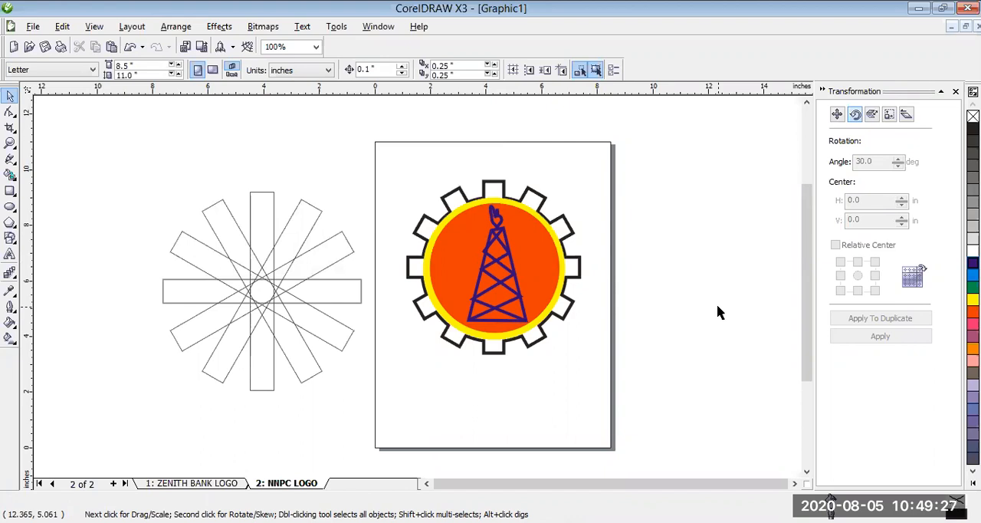
click(195, 483)
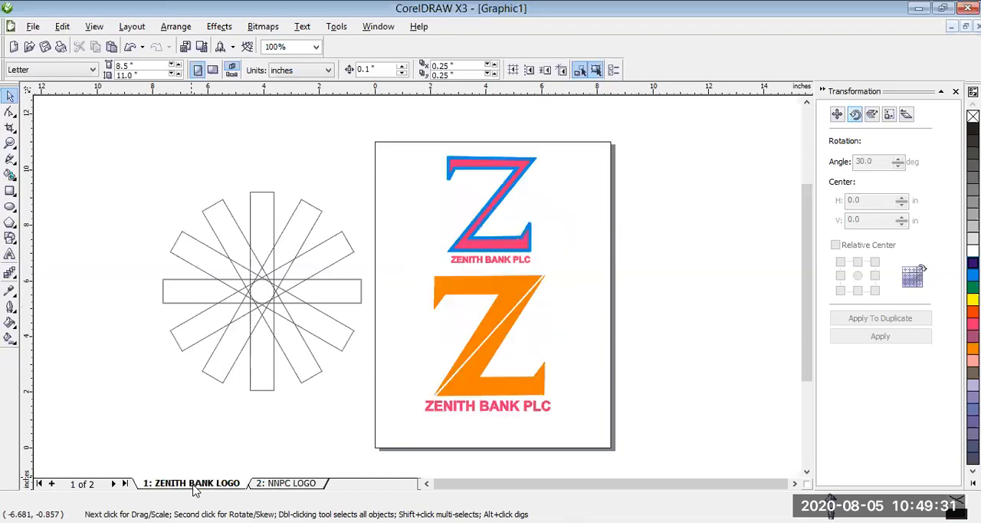
click(297, 485)
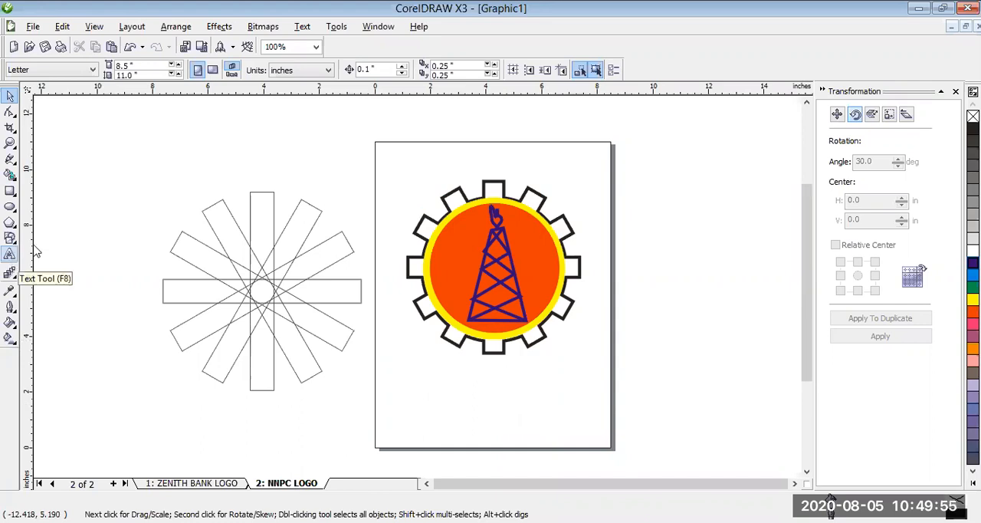
- Draw a smiley face from the basic shapes, about 4.26 inches across, and place it beside the page opposite the crossed rectangles
click(10, 239)
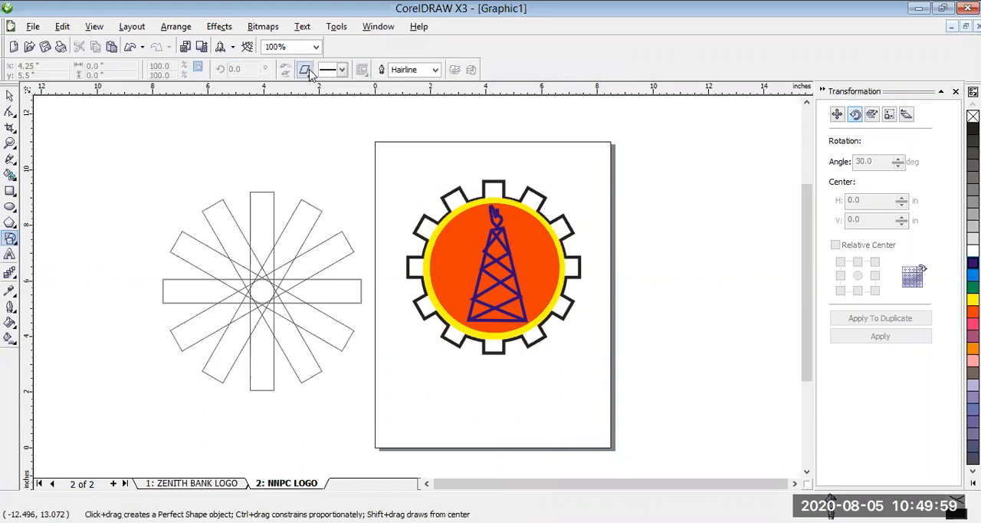
click(310, 74)
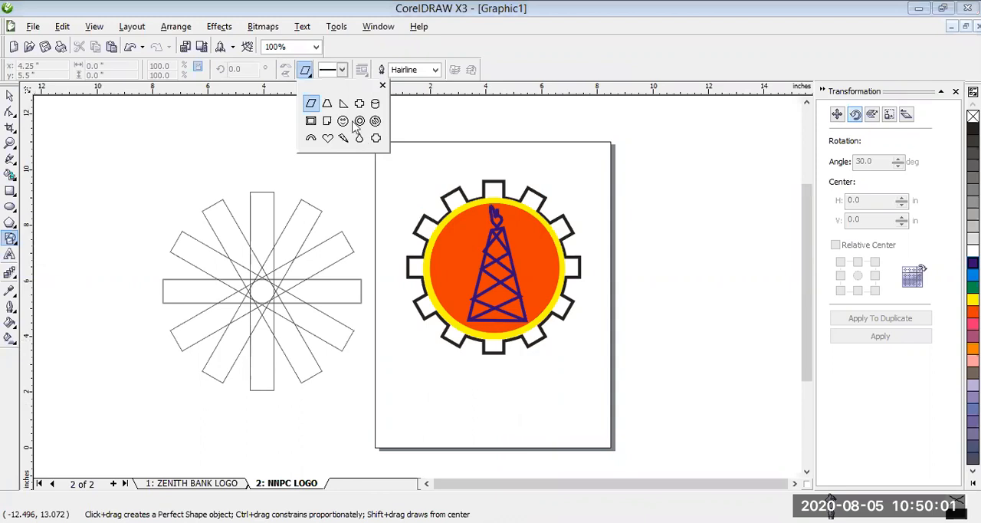
click(342, 121)
mouse_move(300, 123)
mouse_down()
mouse_move(418, 205)
mouse_move(418, 223)
mouse_up()
drag(361, 161, 693, 236)
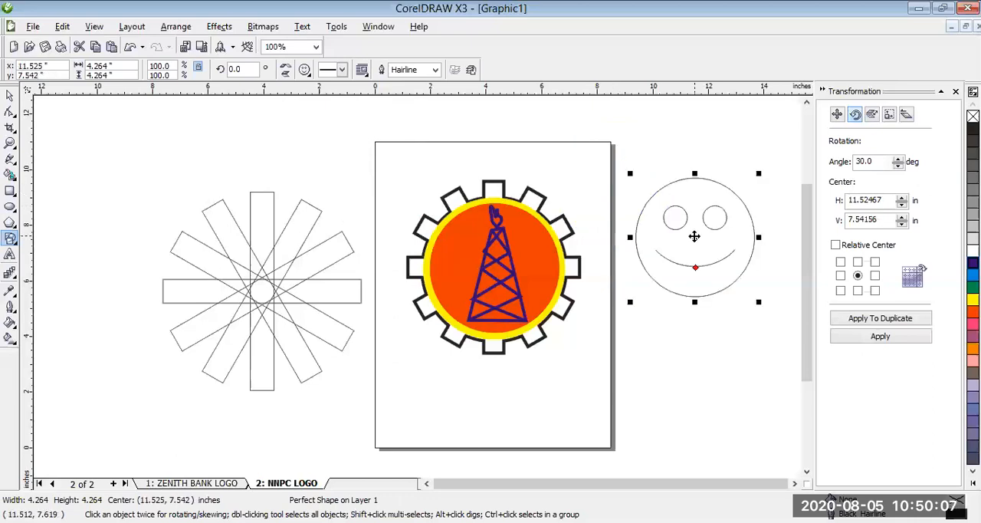